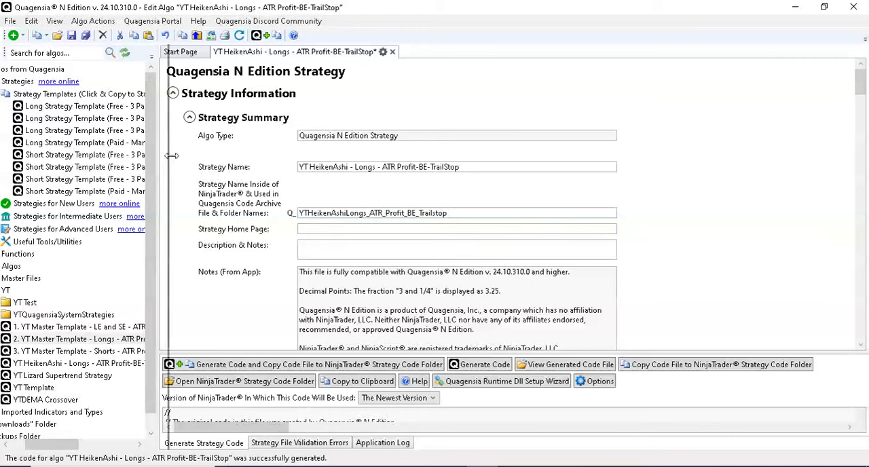
# - Narrow the algo list pane to give the strategy editor more width
pyautogui.moveTo(155, 161); pyautogui.dragTo(196, 161)
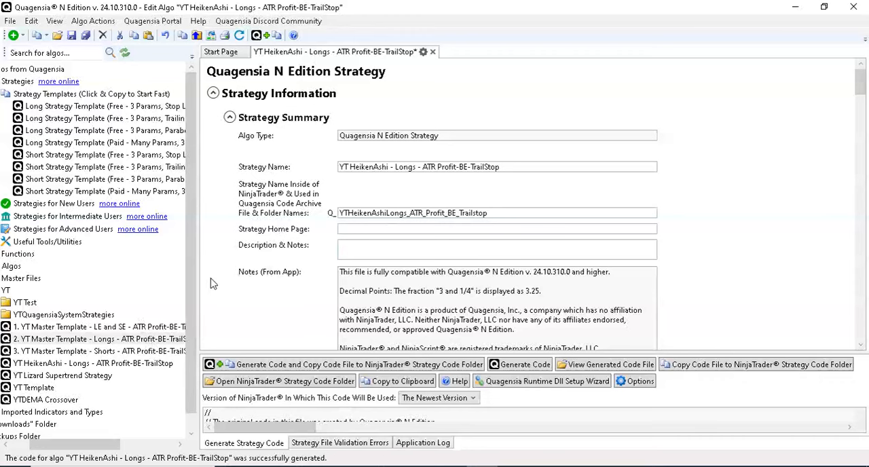
pyautogui.moveTo(198, 281); pyautogui.dragTo(126, 284)
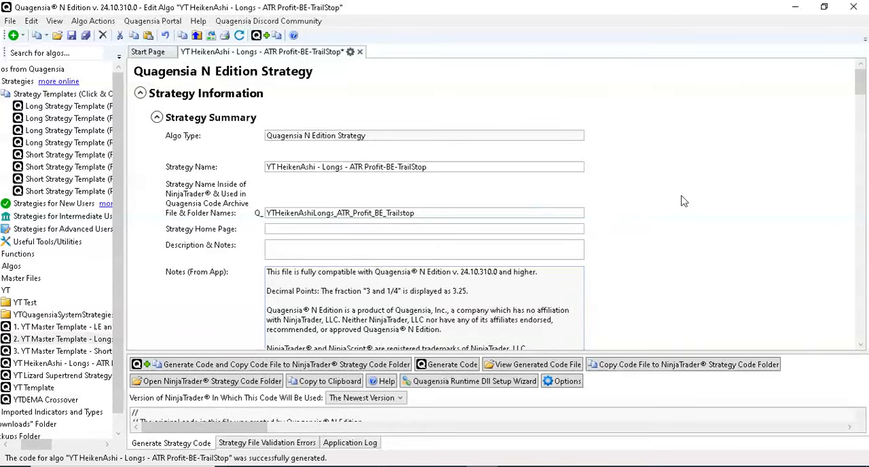
# - Set the unnamed last internal variable to an Indicator Time Series based on the imported amaHeikinAshi indicator
pyautogui.scroll(-5, 737, 200)
pyautogui.scroll(-20, 740, 202)
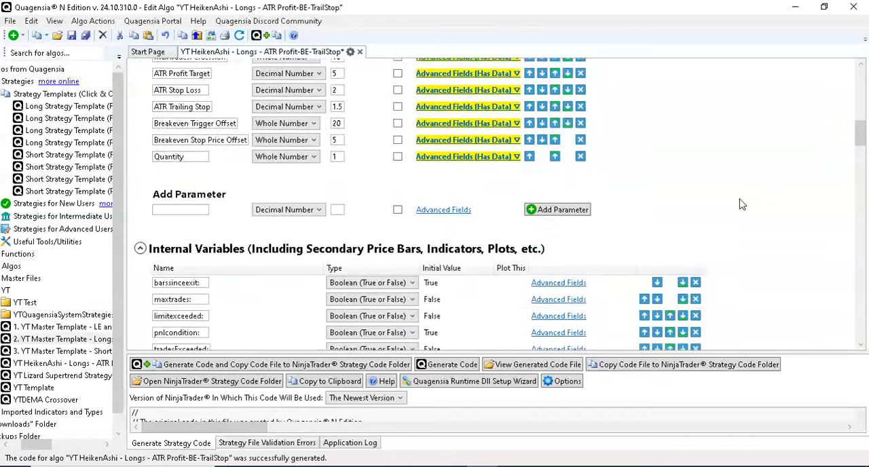
pyautogui.scroll(-10, 760, 200)
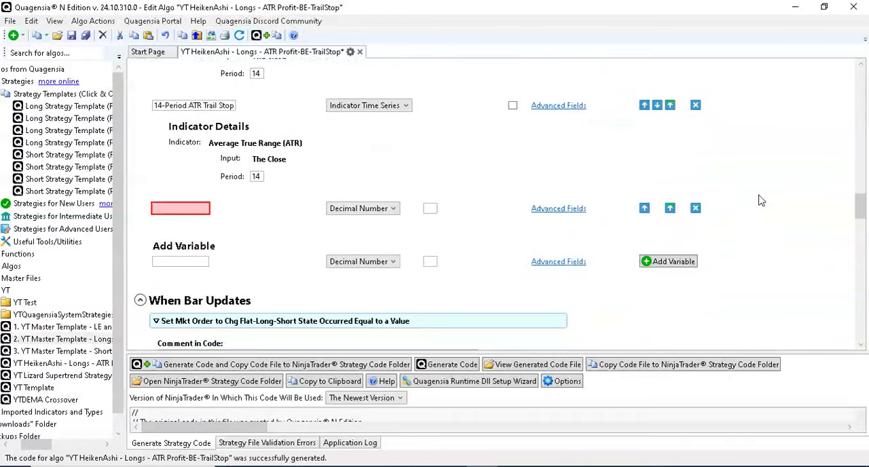
pyautogui.click(379, 211)
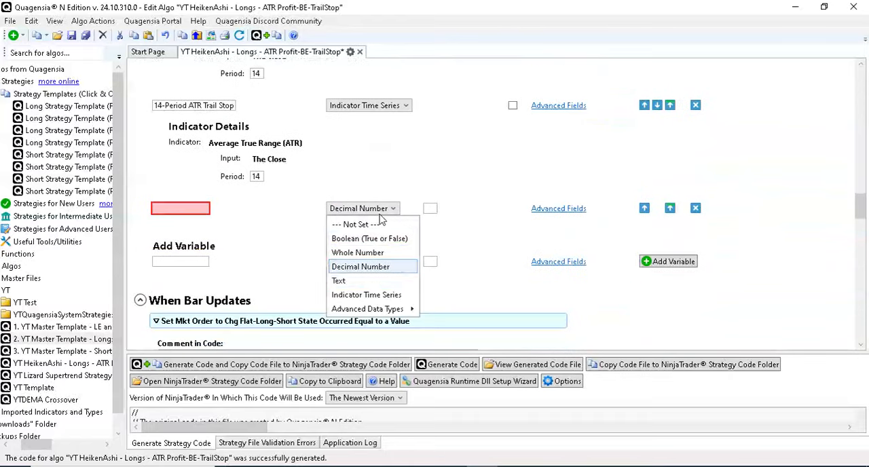
pyautogui.click(371, 296)
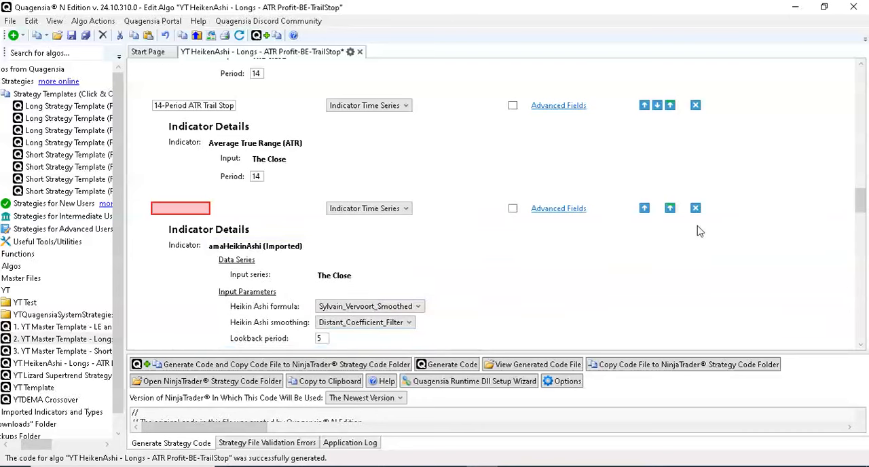
# - Name the new amaHeikinAshi indicator variable HA
pyautogui.scroll(-3, 746, 224)
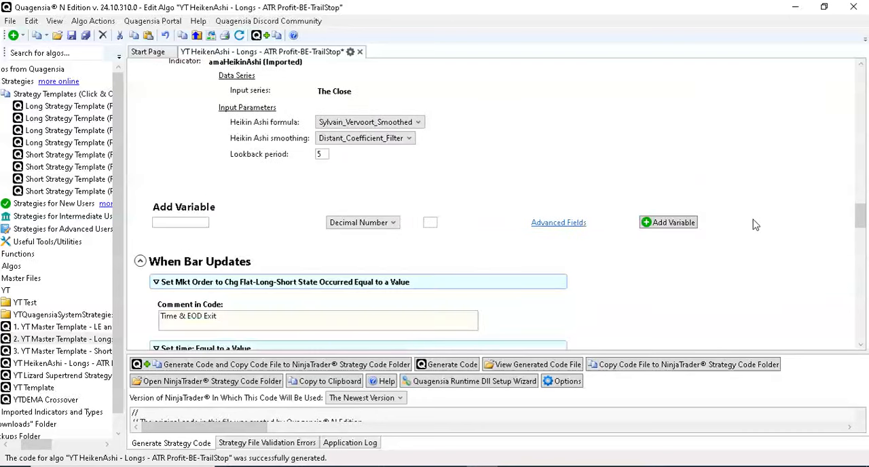
pyautogui.scroll(2, 753, 224)
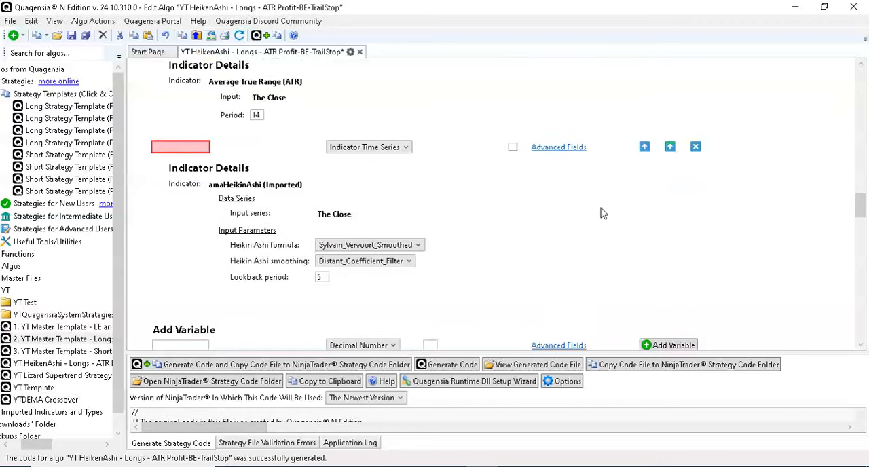
pyautogui.click(198, 146)
pyautogui.write('HA')
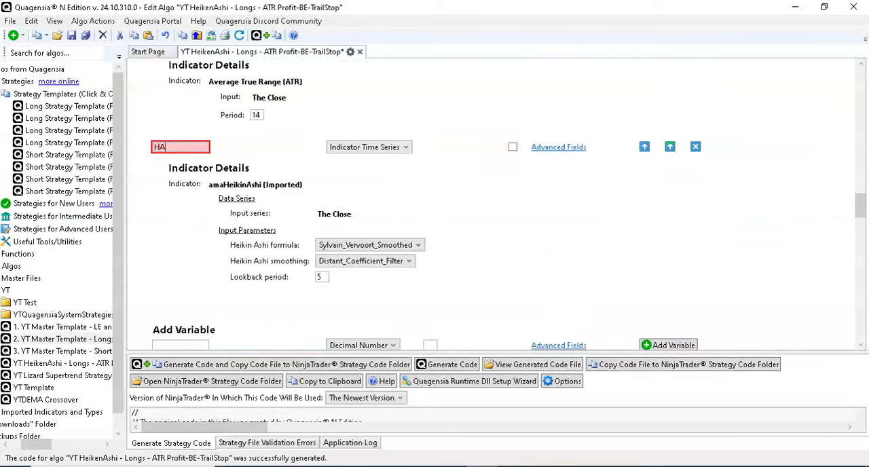
# - Start a new input parameter named HA Formula with the imported list type amaHeikinAshiFormula
pyautogui.click(860, 208)
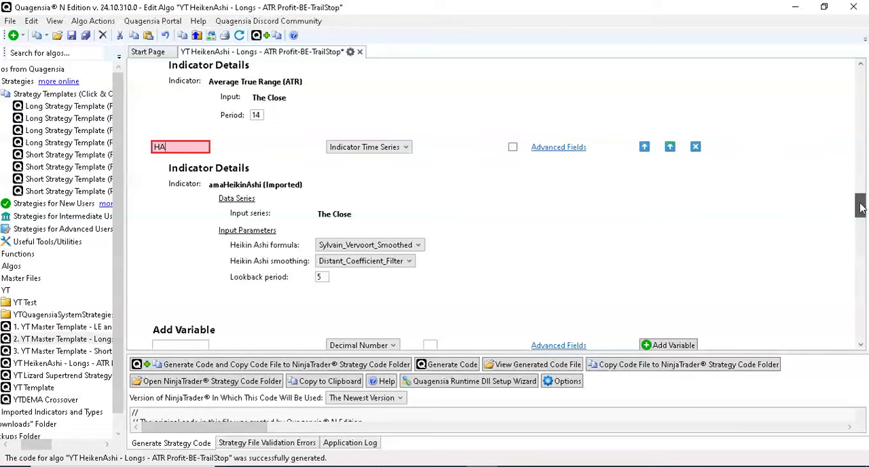
pyautogui.scroll(1, 860, 208)
pyautogui.scroll(3, 859, 203)
pyautogui.scroll(-4, 860, 205)
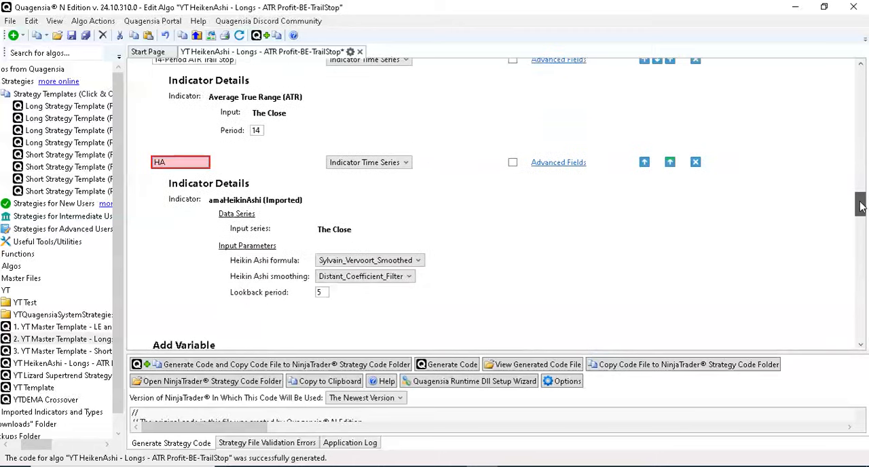
pyautogui.moveTo(859, 206); pyautogui.dragTo(859, 122)
pyautogui.click(174, 293)
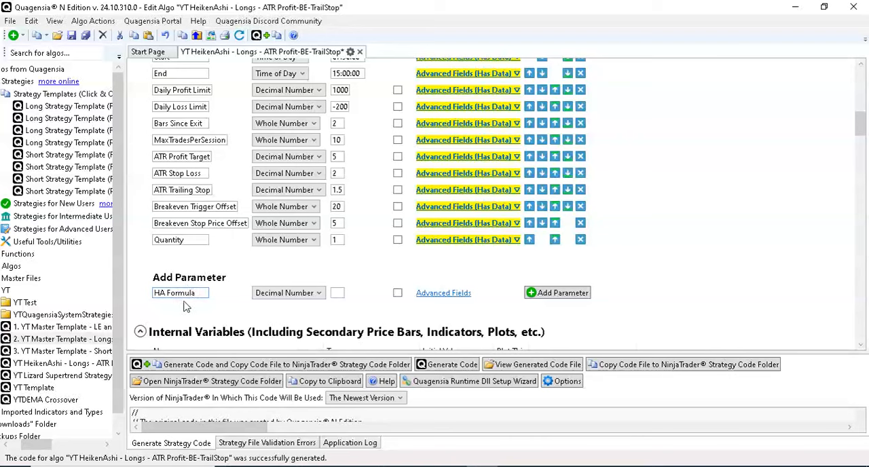
pyautogui.click(295, 294)
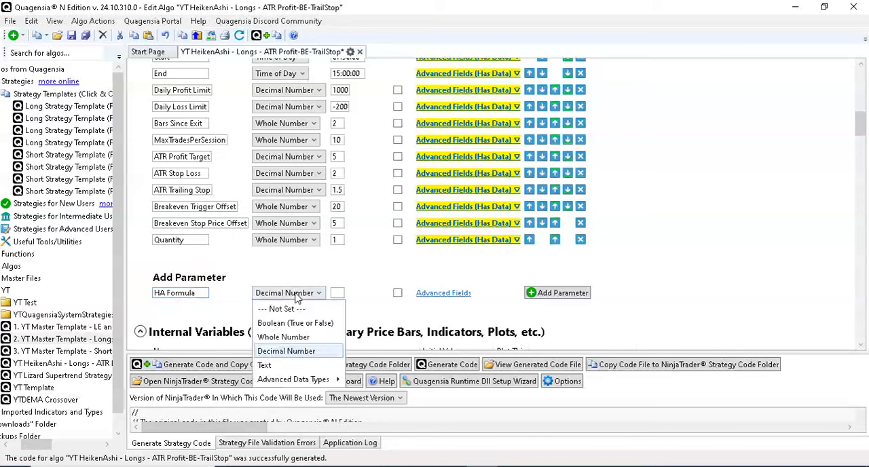
pyautogui.moveTo(325, 380)
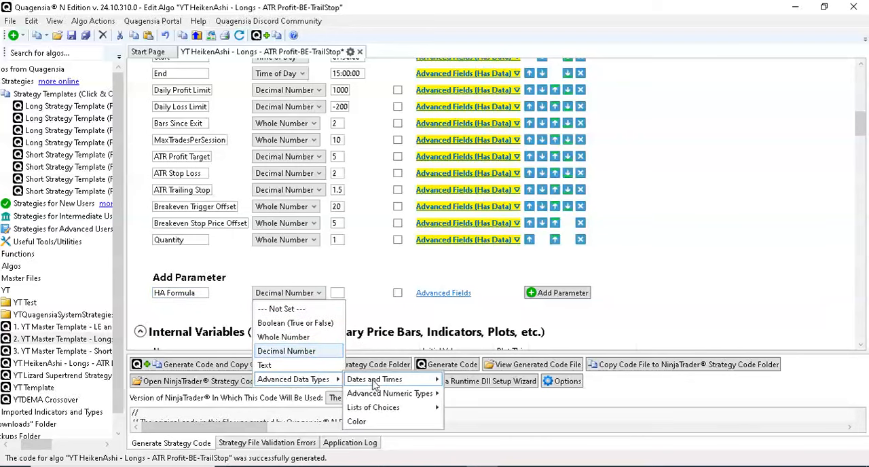
pyautogui.moveTo(410, 397)
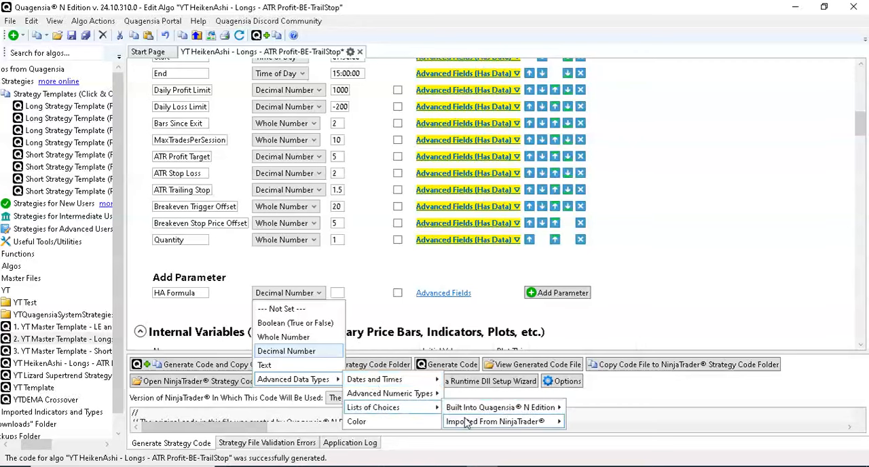
pyautogui.moveTo(466, 423)
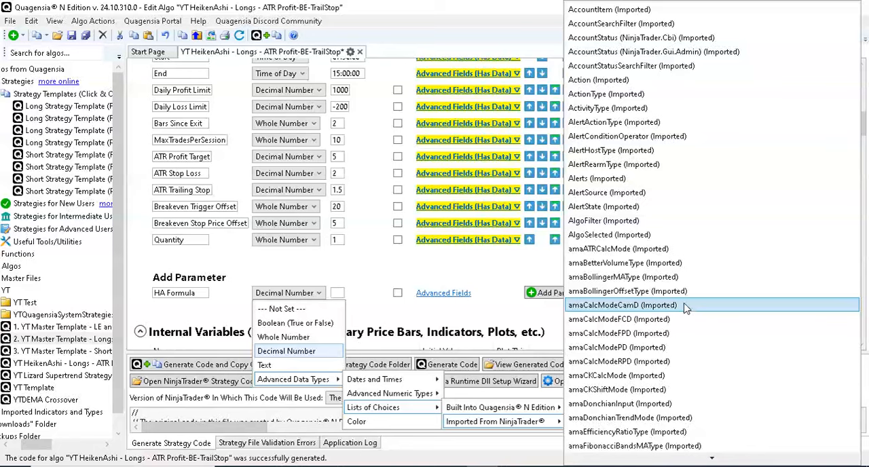
pyautogui.scroll(-5, 686, 309)
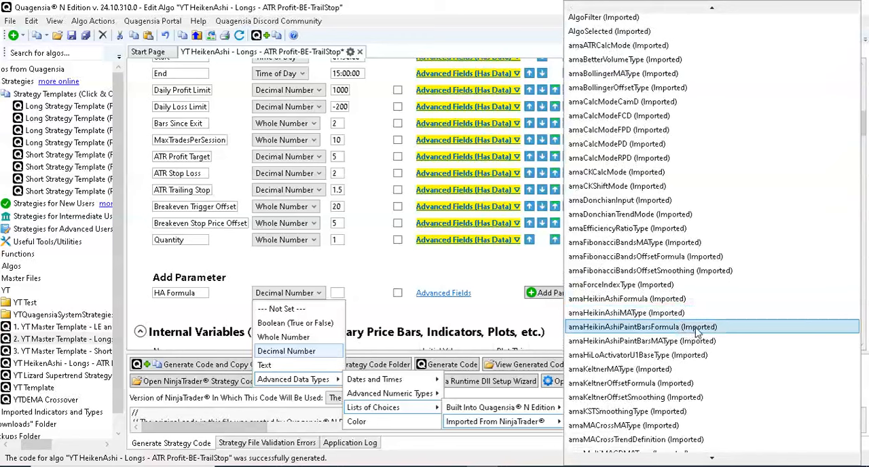
pyautogui.click(672, 304)
# - Set the HA Formula parameter's default to Dan_Valcu and add it to the strategy
pyautogui.click(437, 294)
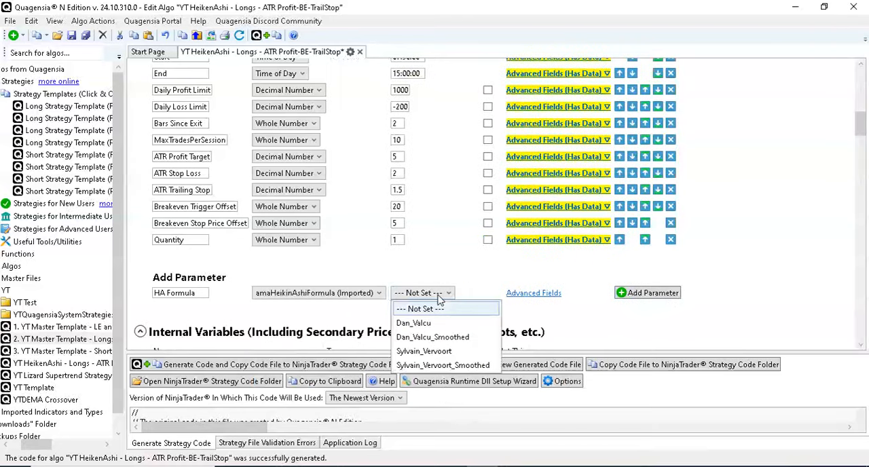
pyautogui.click(421, 323)
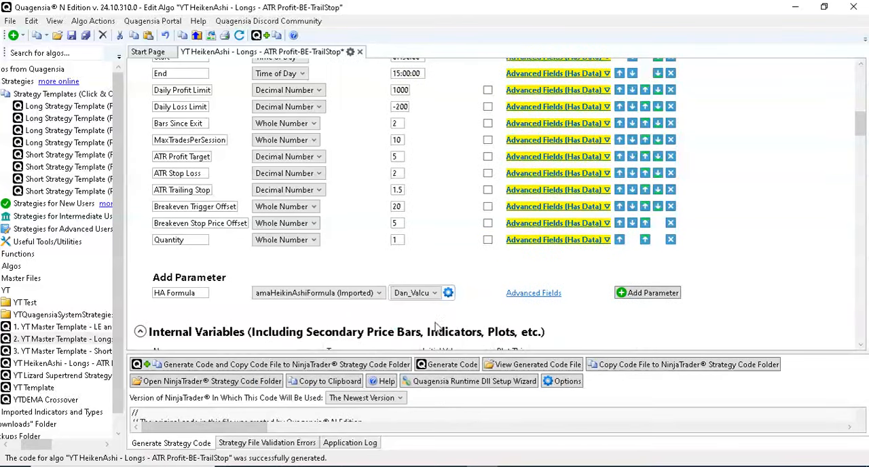
pyautogui.click(650, 294)
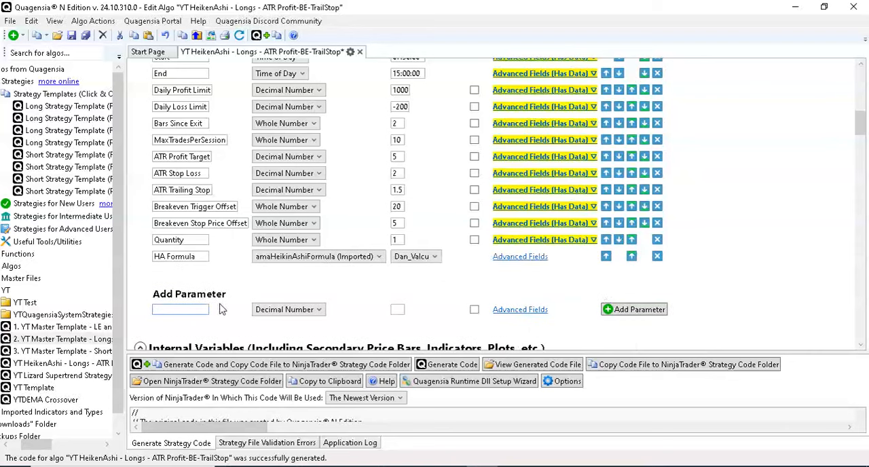
# - Start another input parameter named HA Smoothing with the imported list type amaHeikinAshiMAType
pyautogui.write('HA')
pyautogui.click(416, 259)
pyautogui.click(415, 261)
pyautogui.click(416, 261)
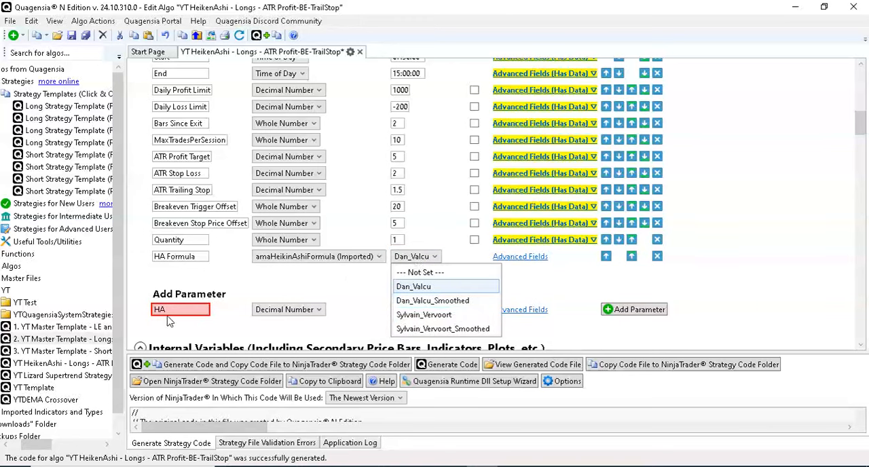
pyautogui.click(203, 313)
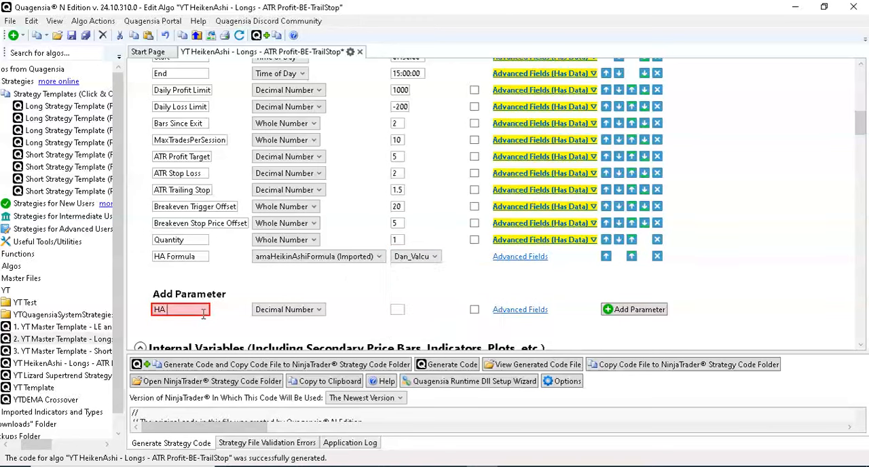
pyautogui.write('Smo')
pyautogui.click(285, 310)
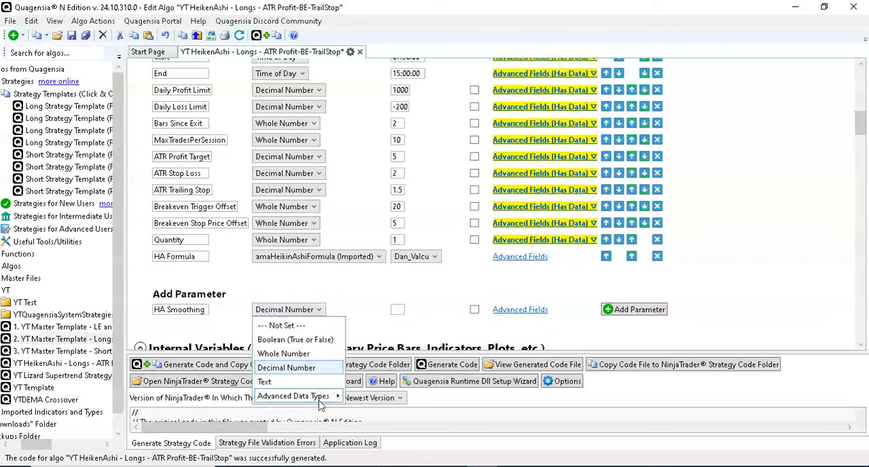
pyautogui.moveTo(323, 397)
pyautogui.moveTo(438, 424)
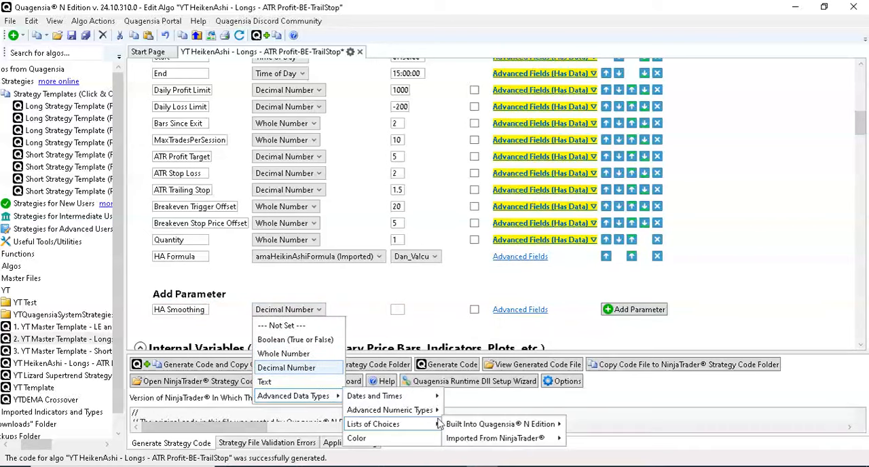
pyautogui.moveTo(492, 438)
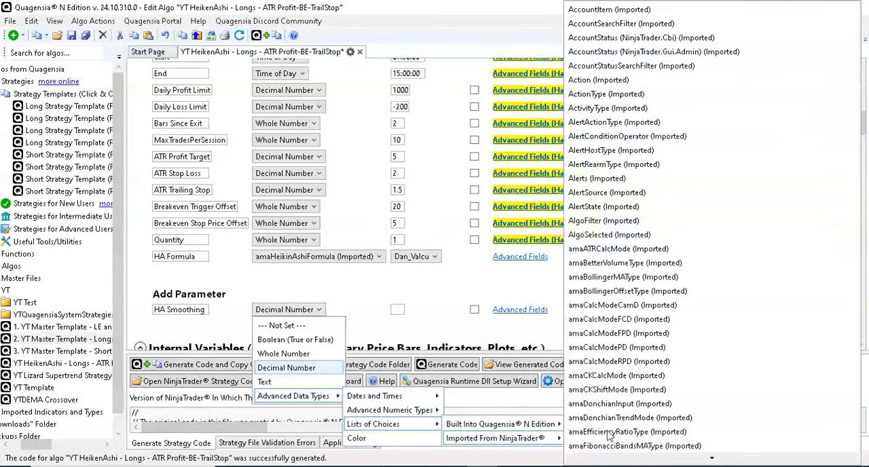
pyautogui.scroll(-10, 685, 407)
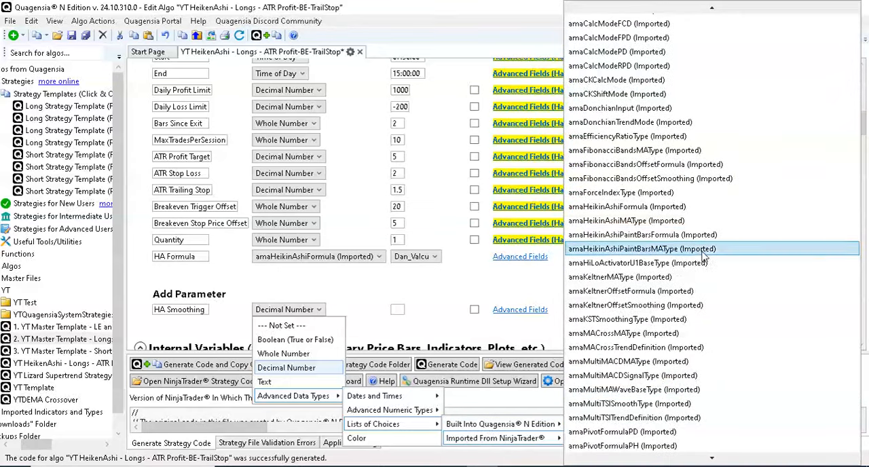
pyautogui.click(706, 221)
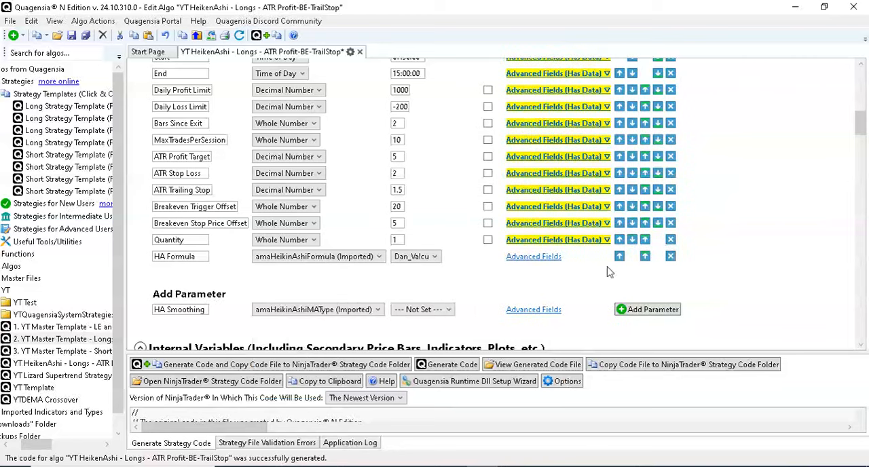
# - Set the HA Smoothing parameter's default to Distant_Coefficient_Filter and add it to the strategy
pyautogui.click(438, 310)
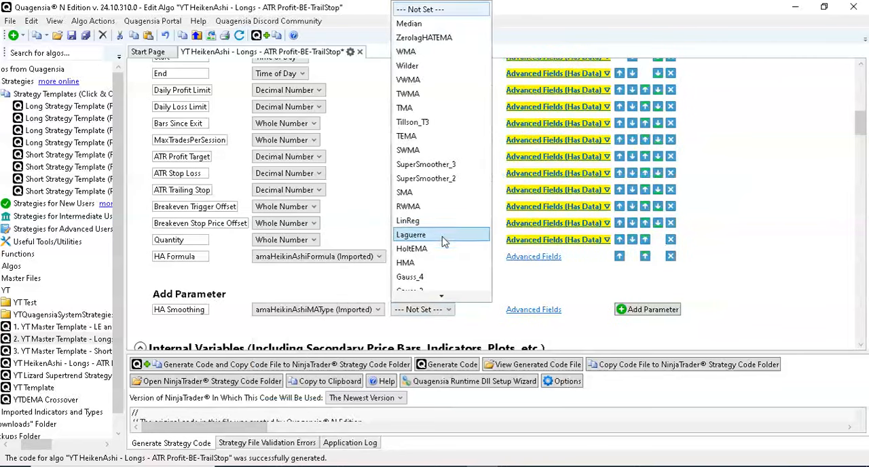
pyautogui.scroll(-3, 441, 242)
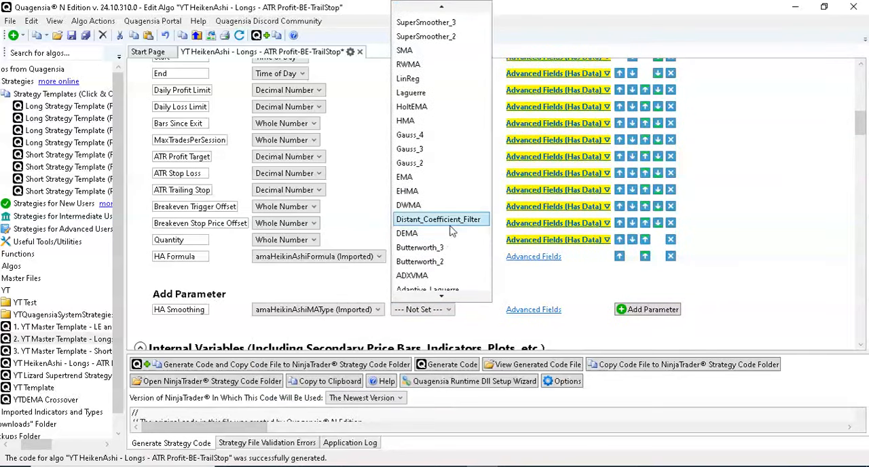
pyautogui.click(441, 274)
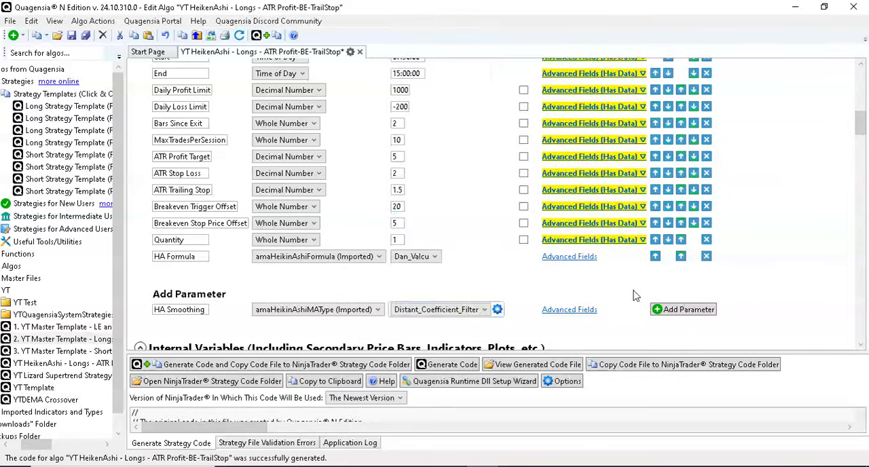
pyautogui.click(718, 311)
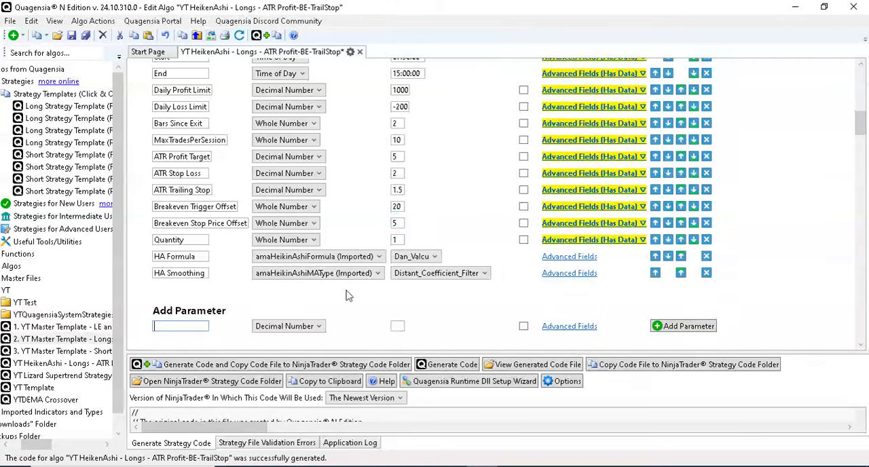
# - Add a Whole Number input parameter named HA Period with a default value of 10
pyautogui.click(185, 324)
pyautogui.write('HA')
pyautogui.click(288, 325)
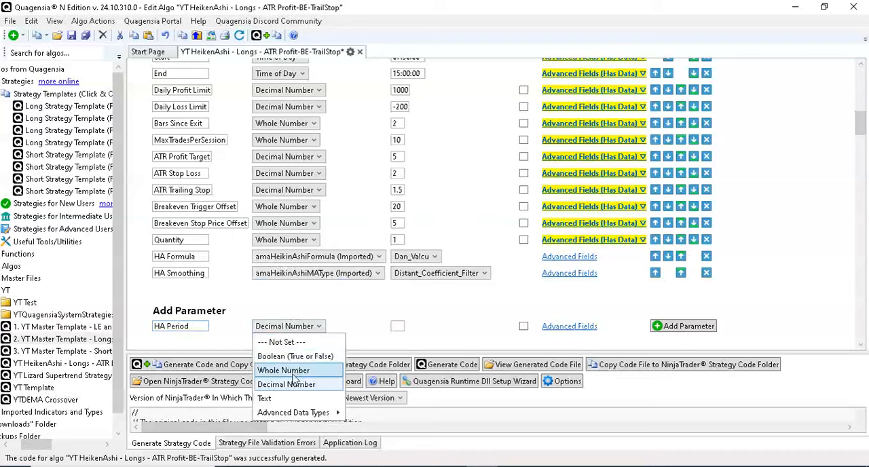
pyautogui.click(294, 373)
pyautogui.click(698, 326)
pyautogui.click(397, 288)
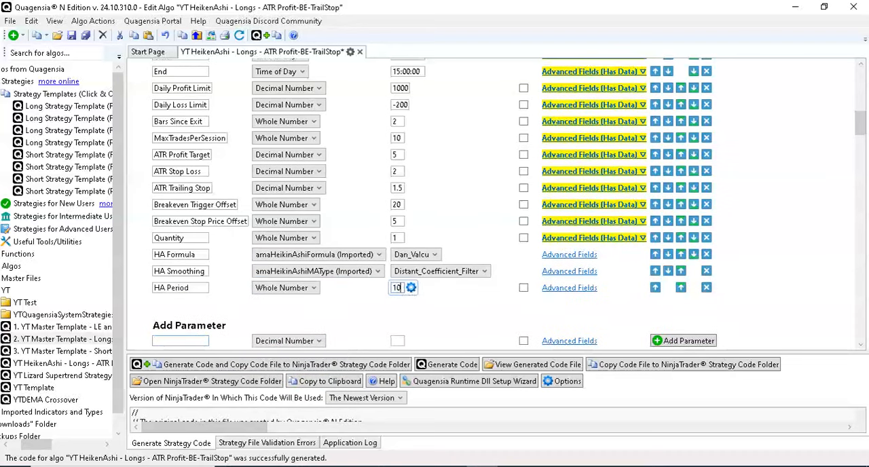
# - Enable plotting for the HA indicator time series in the internal variables
pyautogui.scroll(-15, 826, 270)
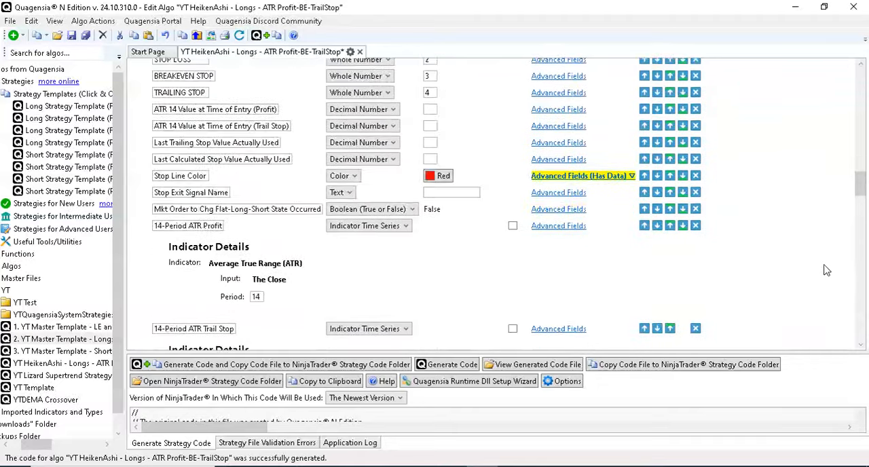
pyautogui.scroll(-10, 826, 270)
pyautogui.scroll(4, 825, 272)
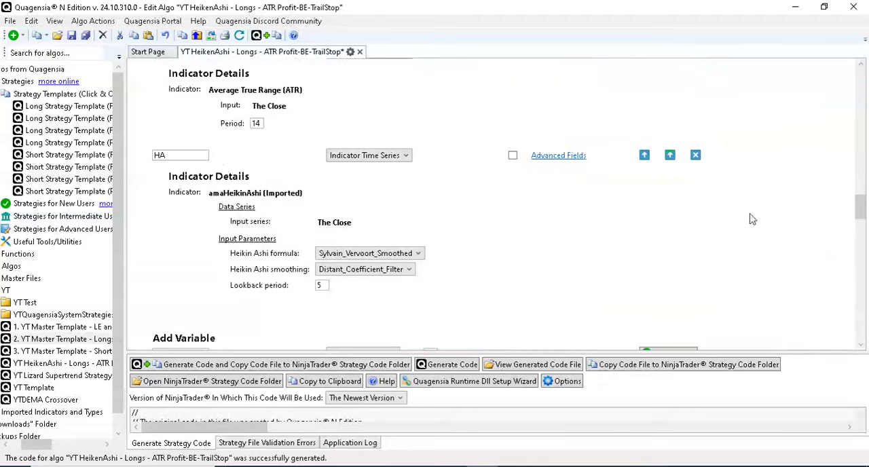
pyautogui.click(513, 156)
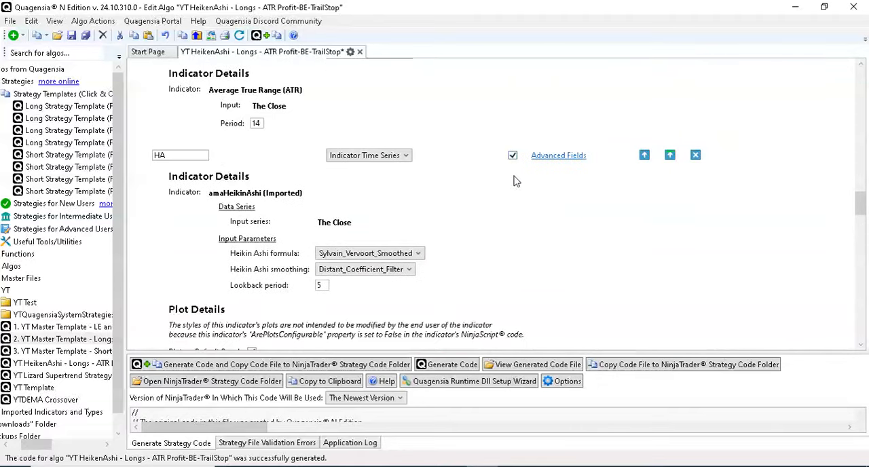
pyautogui.scroll(-4, 753, 216)
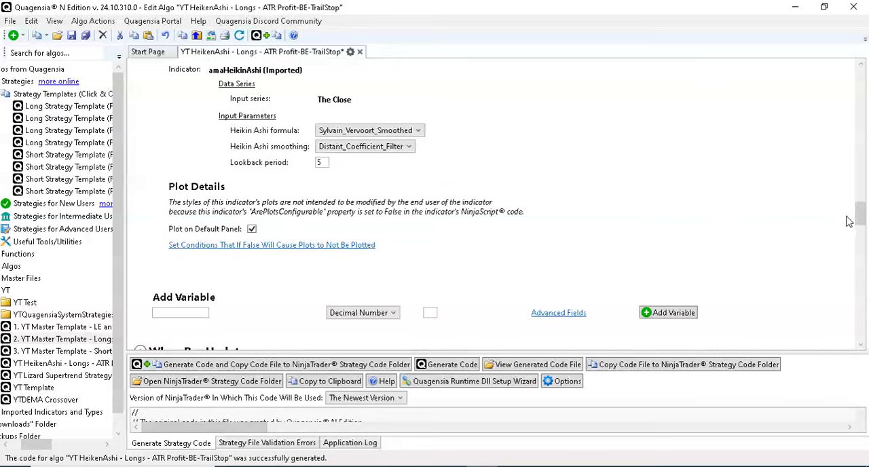
# - Replace the HA indicator's Heikin Ashi formula value with the HA Formula input parameter
pyautogui.scroll(2, 678, 204)
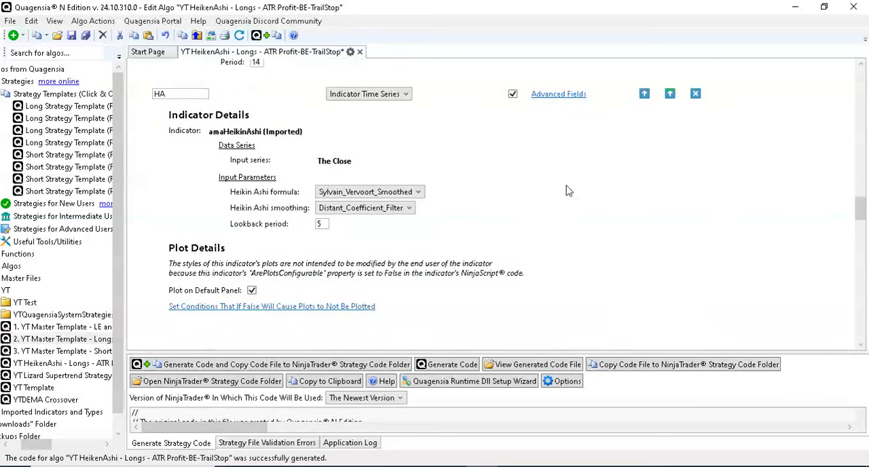
pyautogui.click(432, 193)
pyautogui.moveTo(475, 198)
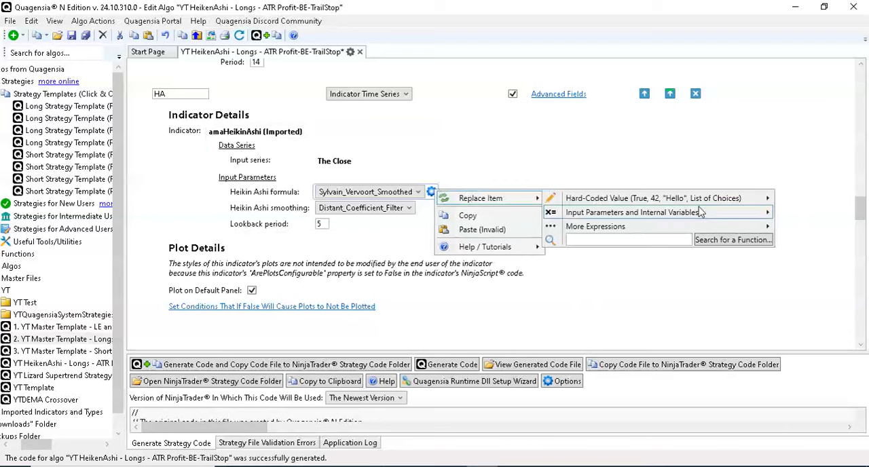
pyautogui.moveTo(701, 213)
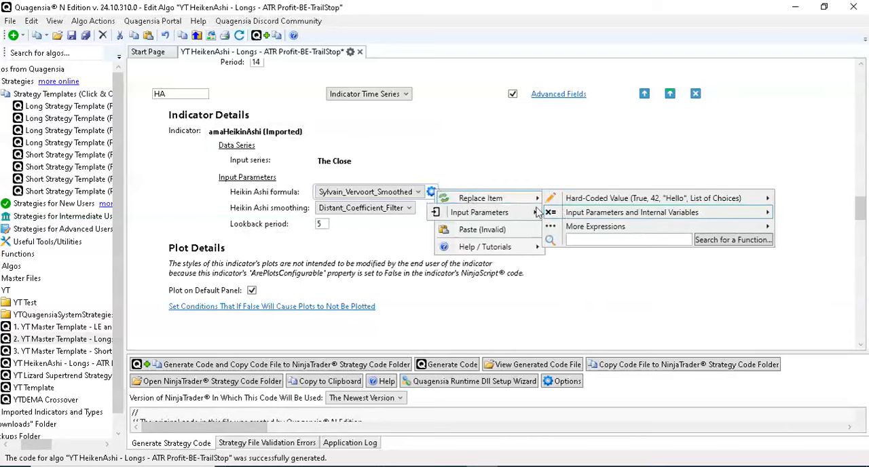
pyautogui.moveTo(505, 213)
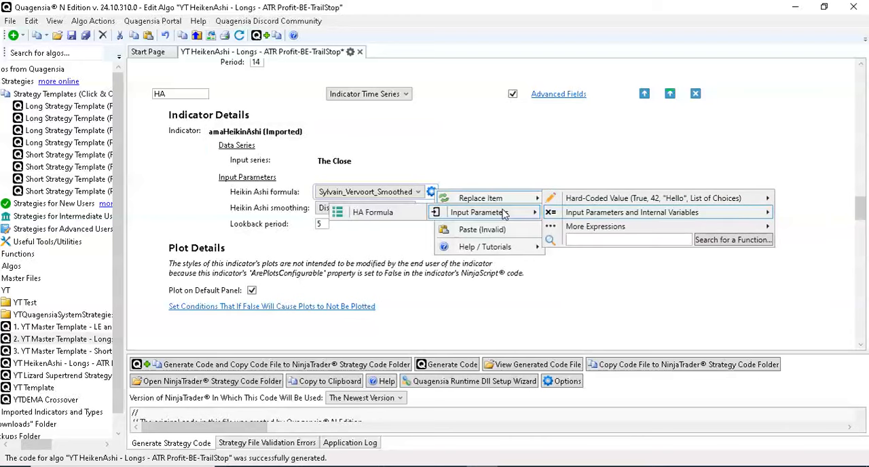
pyautogui.click(410, 214)
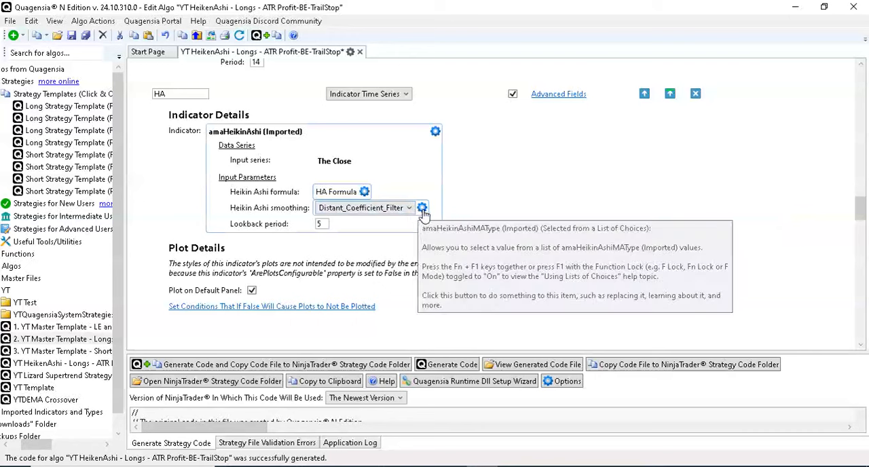
# - Replace the HA indicator's Heikin Ashi smoothing value with the HA Smoothing input parameter
pyautogui.click(422, 213)
pyautogui.moveTo(468, 219)
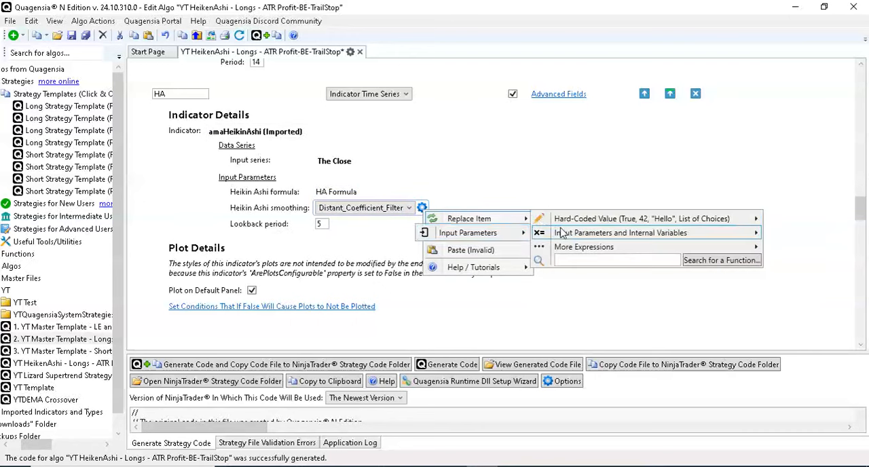
pyautogui.moveTo(475, 233)
pyautogui.click(375, 234)
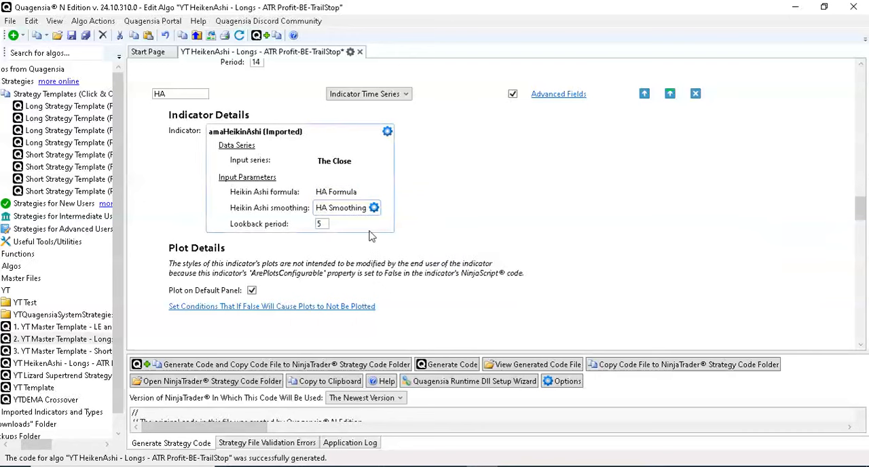
# - Replace the HA indicator's lookback period with the HA Period input parameter
pyautogui.click(336, 224)
pyautogui.moveTo(460, 237)
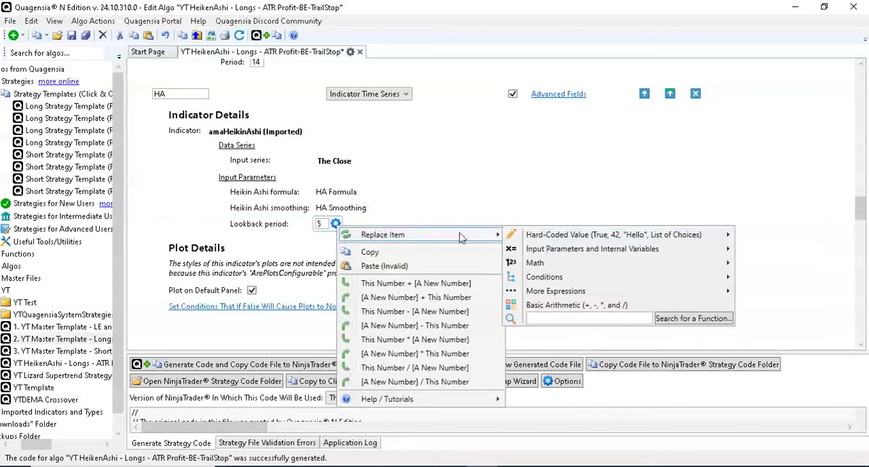
pyautogui.moveTo(550, 248)
pyautogui.moveTo(762, 250)
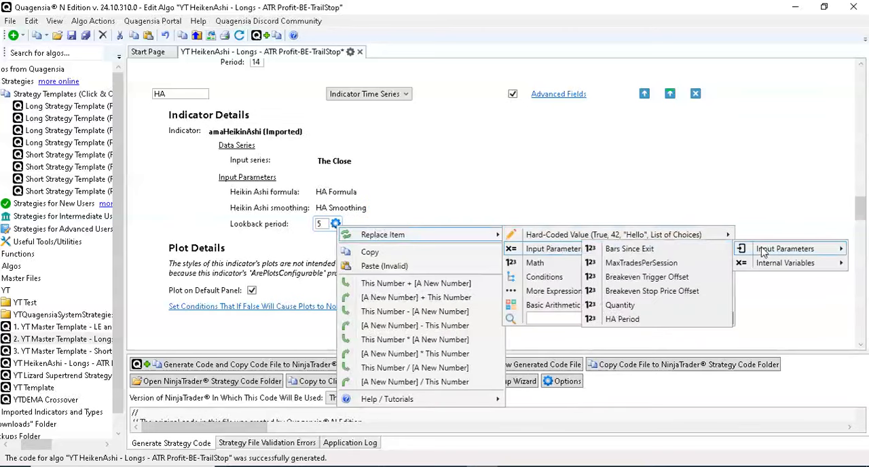
pyautogui.click(622, 318)
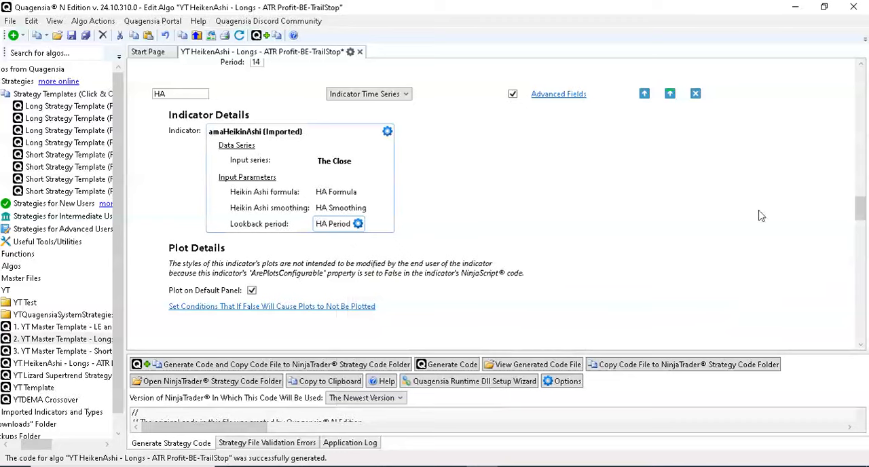
# - Set the HA Formula parameter's category to "3. Heiken Ashi" in its advanced fields
pyautogui.scroll(-2, 842, 194)
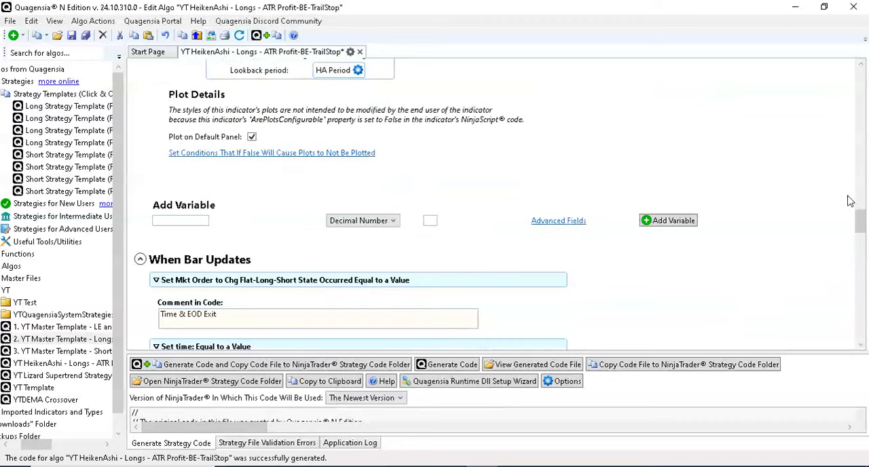
pyautogui.scroll(8, 851, 201)
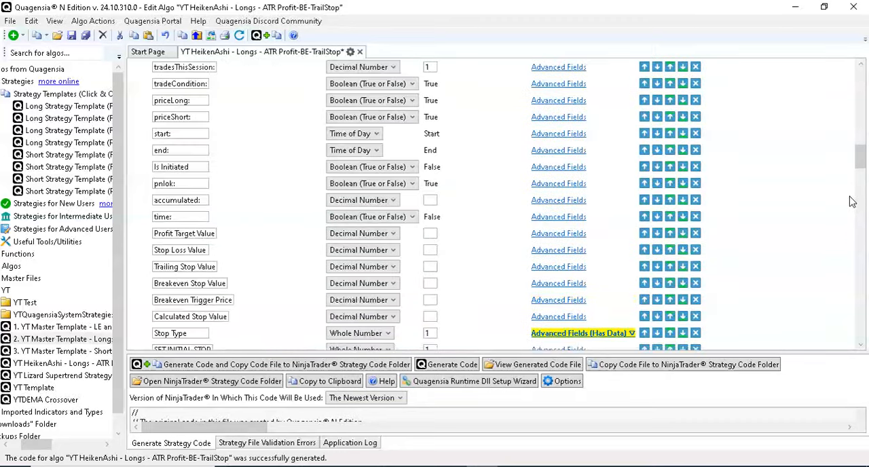
pyautogui.scroll(4, 852, 201)
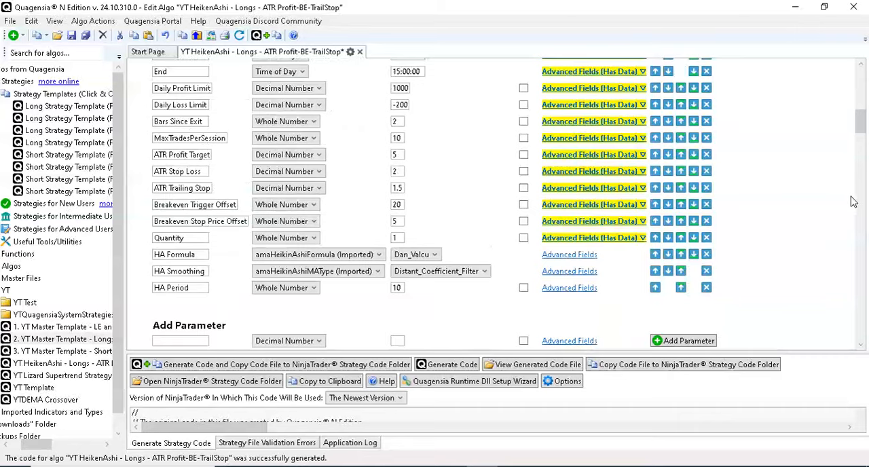
pyautogui.scroll(-6, 852, 202)
pyautogui.scroll(3, 853, 201)
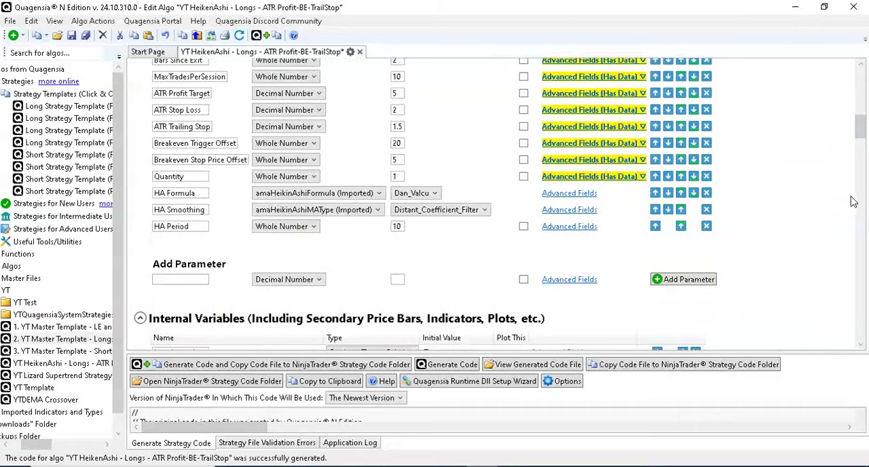
pyautogui.click(591, 181)
pyautogui.click(591, 178)
pyautogui.click(581, 193)
pyautogui.click(309, 238)
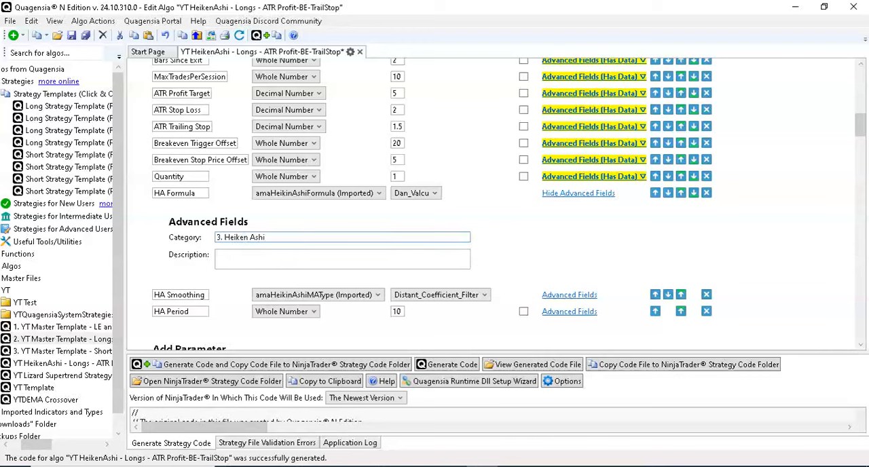
# - Copy the category "3. Heiken Ashi" from HA Formula into the HA Smoothing parameter's advanced fields
pyautogui.moveTo(262, 239); pyautogui.dragTo(178, 241)
pyautogui.hotkey('ctrl', 'c')
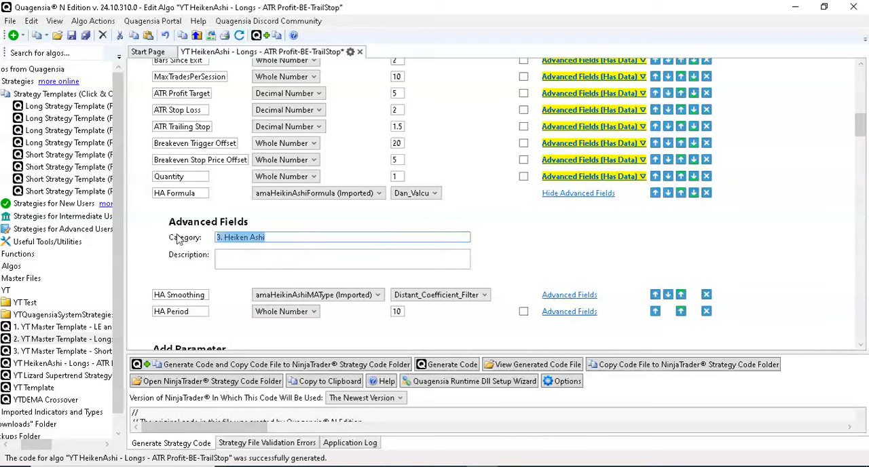
pyautogui.click(567, 195)
pyautogui.click(569, 209)
pyautogui.rightClick(394, 254)
pyautogui.click(427, 289)
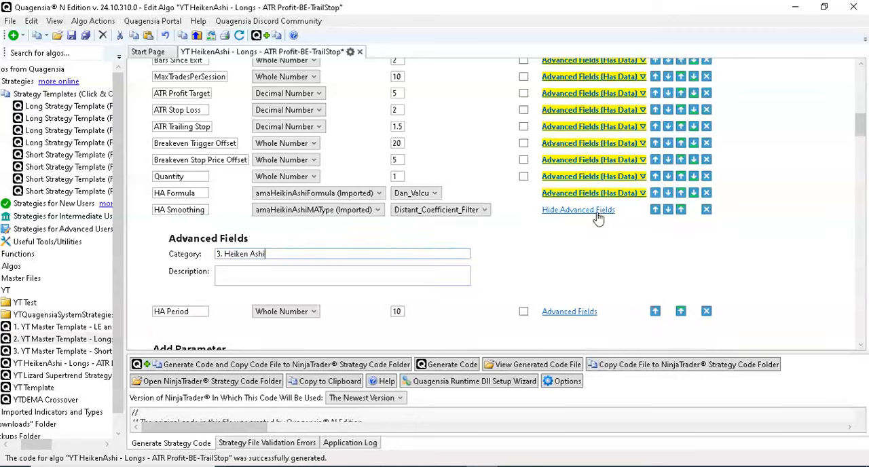
pyautogui.click(597, 212)
# - Paste the category "3. Heiken Ashi" into the HA Period parameter's advanced fields and collapse them
pyautogui.click(566, 228)
pyautogui.rightClick(456, 300)
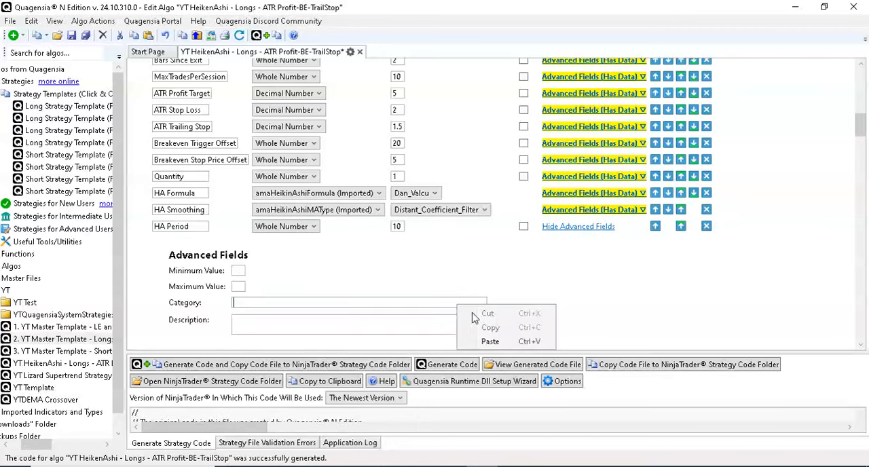
pyautogui.click(476, 341)
pyautogui.click(582, 226)
# - Add a new AND condition after priceLong in the long entry block that requires a flat market position
pyautogui.scroll(-12, 746, 252)
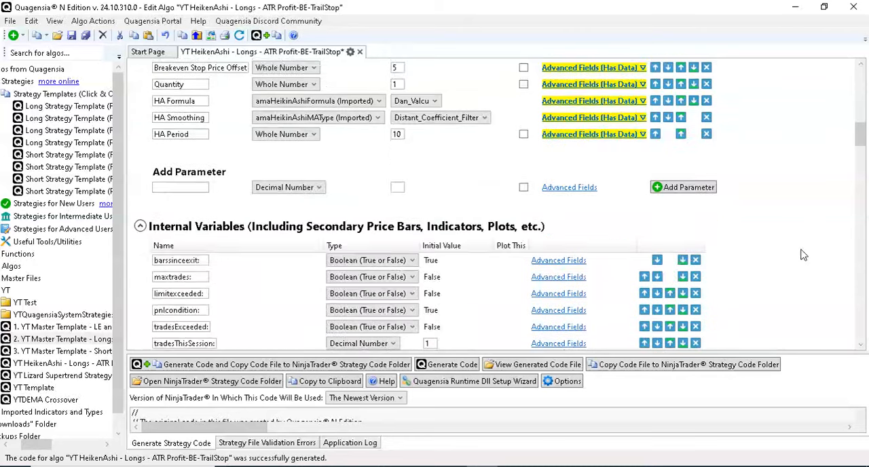
pyautogui.scroll(-15, 808, 279)
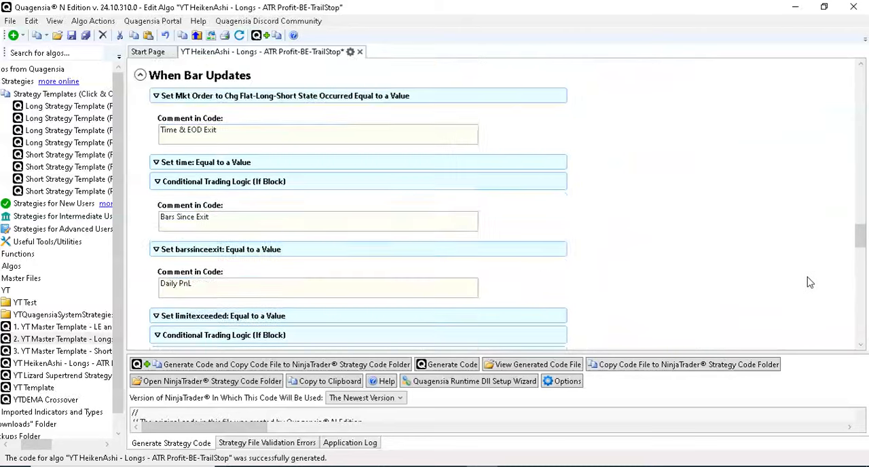
pyautogui.scroll(10, 808, 282)
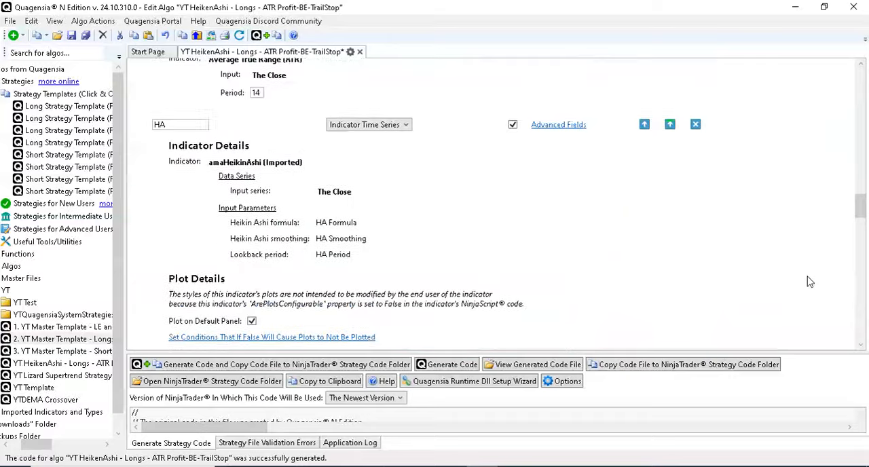
pyautogui.scroll(-7, 809, 282)
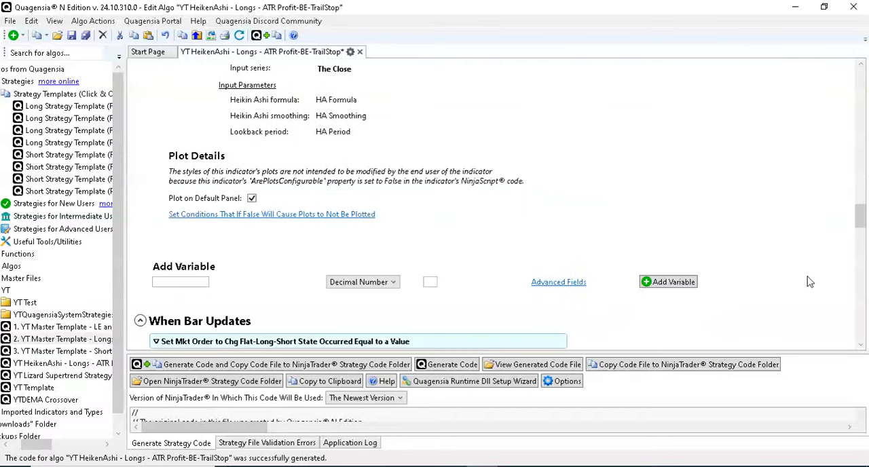
pyautogui.scroll(3, 809, 281)
pyautogui.scroll(-5, 809, 282)
pyautogui.scroll(-10, 809, 282)
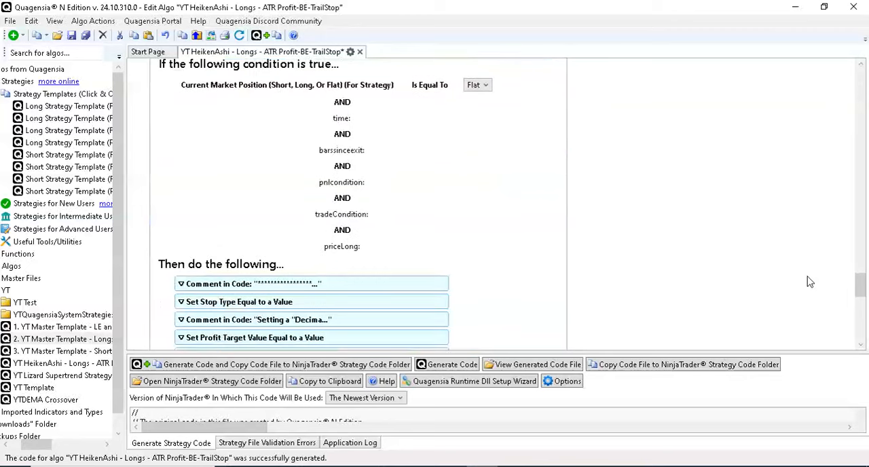
pyautogui.scroll(-3, 808, 282)
pyautogui.scroll(3, 809, 282)
pyautogui.rightClick(365, 219)
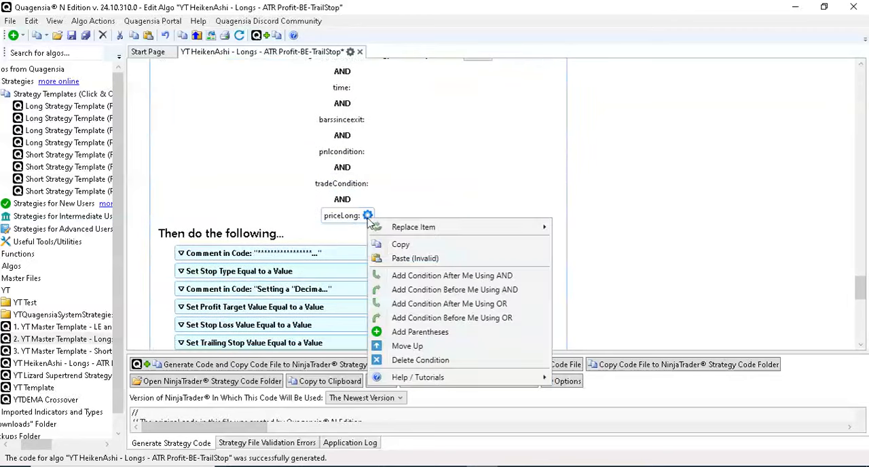
pyautogui.click(457, 274)
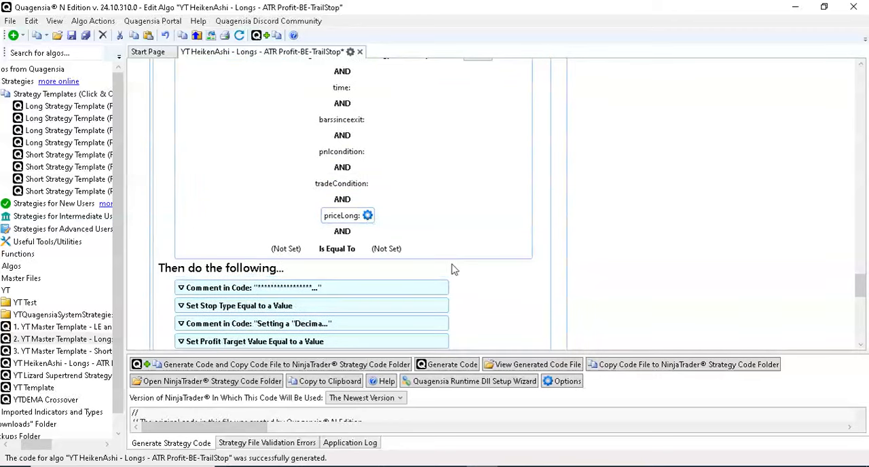
# - Set the new condition's first operand to the current bar of the HA internal variable, using its Trend plot
pyautogui.click(309, 249)
pyautogui.moveTo(407, 263)
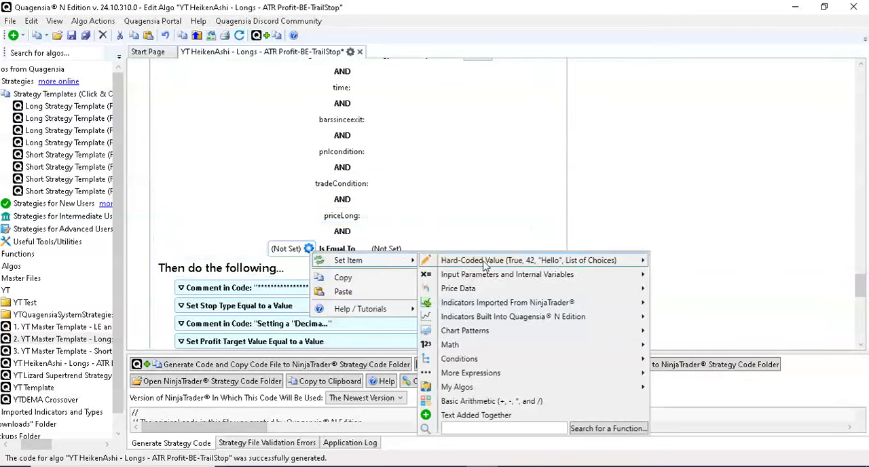
pyautogui.moveTo(509, 275)
pyautogui.moveTo(732, 290)
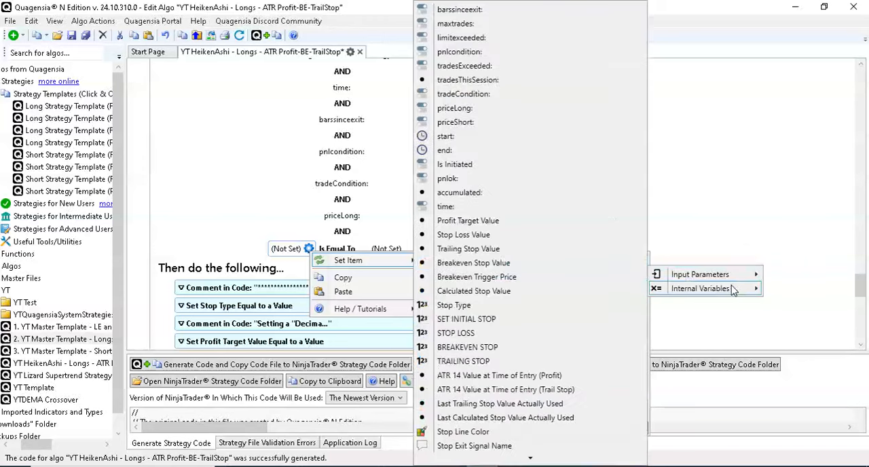
pyautogui.scroll(-2, 516, 407)
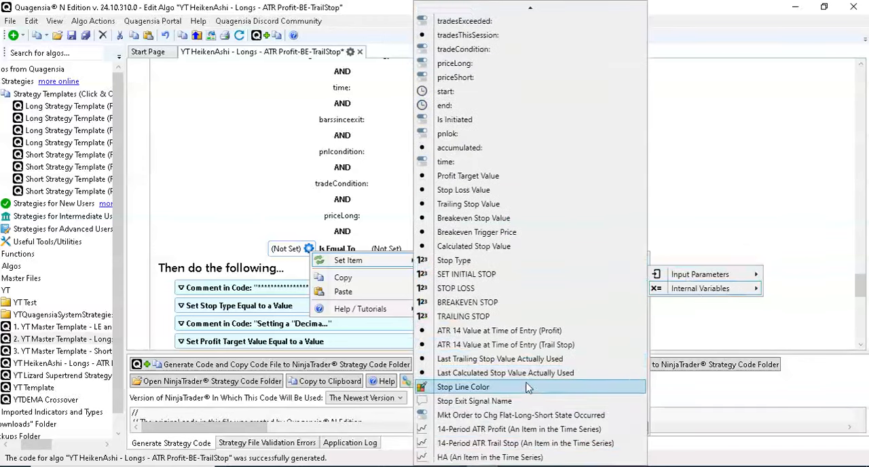
pyautogui.click(520, 457)
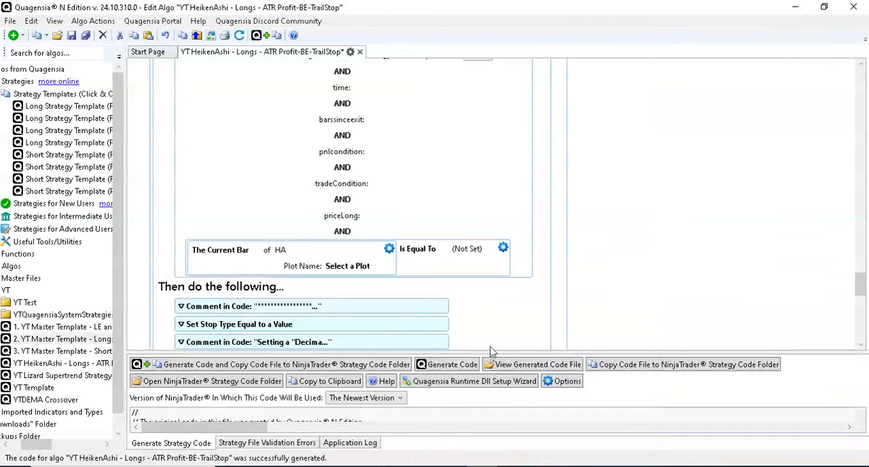
pyautogui.click(360, 270)
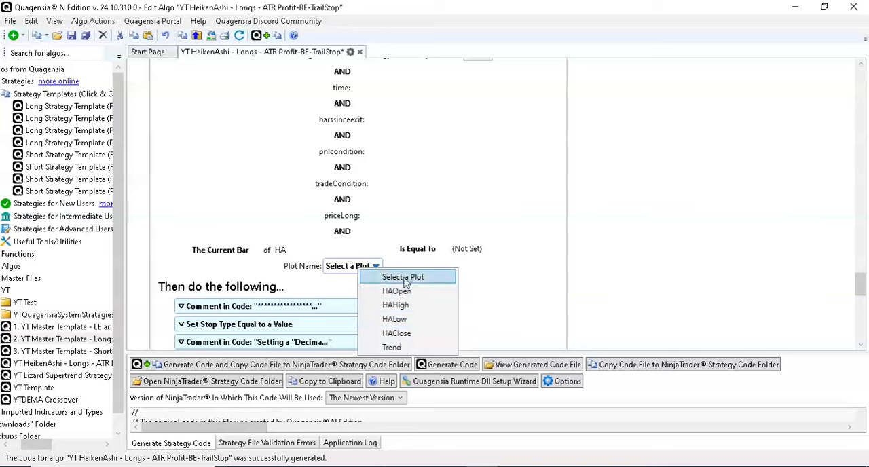
pyautogui.click(399, 348)
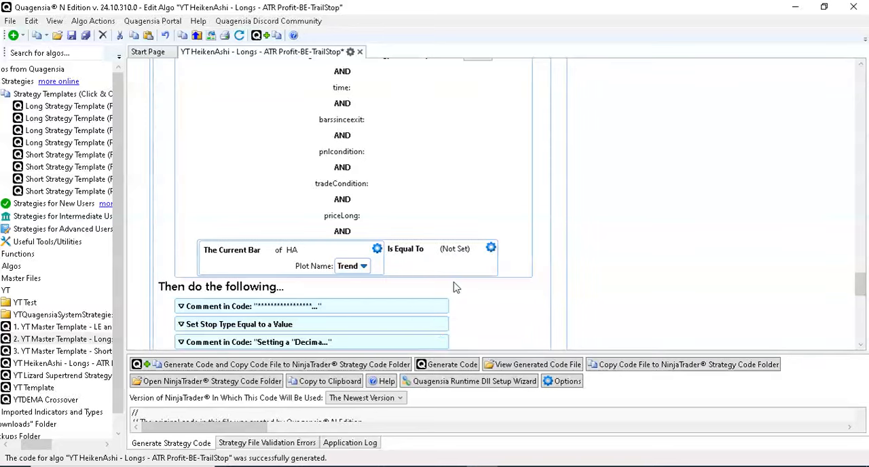
# - Set the HA Trend condition's comparison value to 1
pyautogui.click(477, 248)
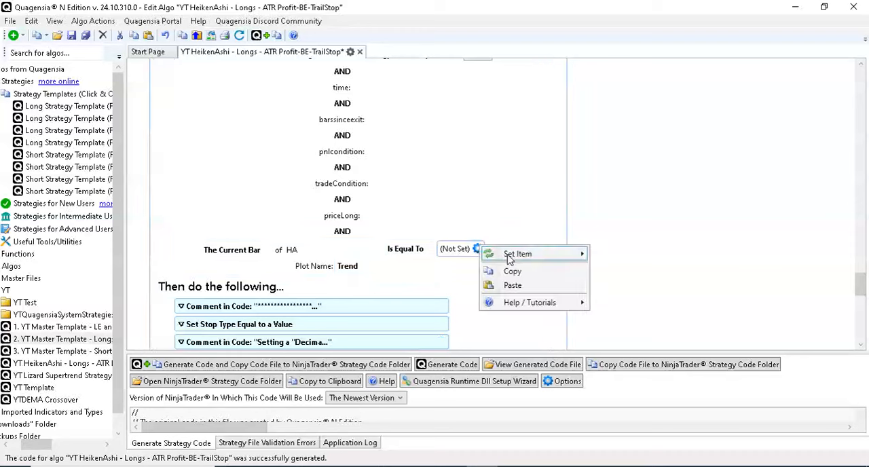
pyautogui.moveTo(511, 258)
pyautogui.click(602, 255)
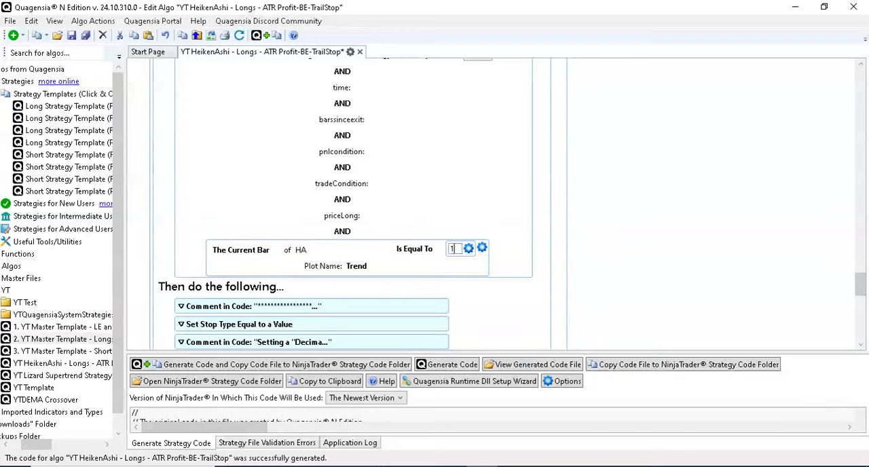
# - Generate the strategy code and copy its file to the NinjaTrader strategy code folder, accepting the confirmations
pyautogui.scroll(-15, 597, 219)
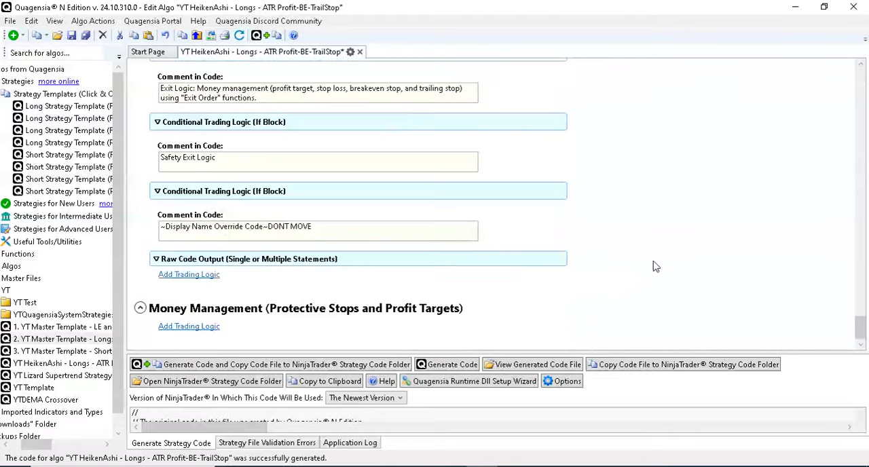
pyautogui.scroll(20, 658, 266)
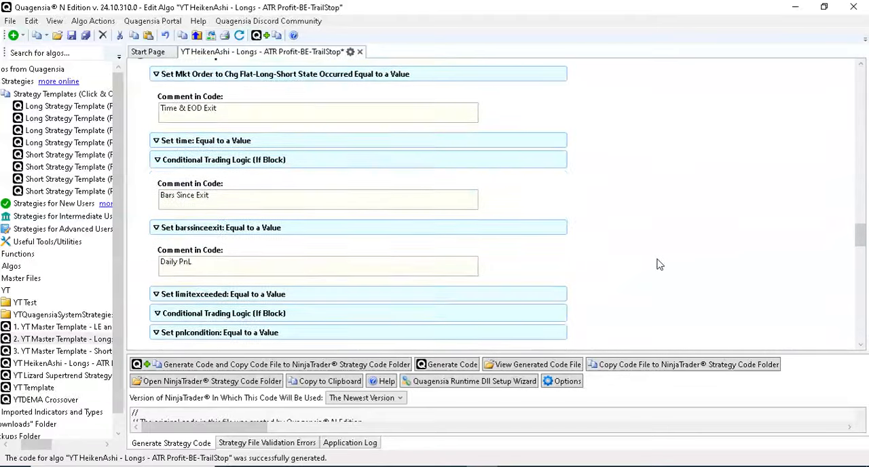
pyautogui.scroll(1, 659, 265)
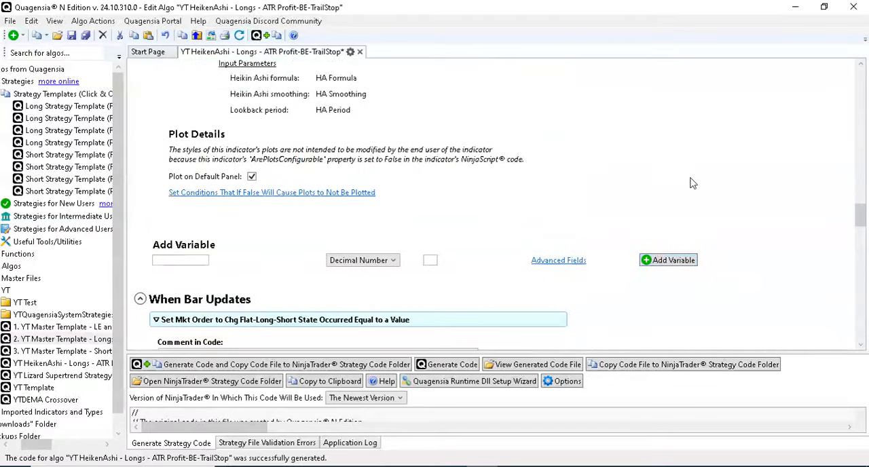
pyautogui.scroll(-6, 759, 207)
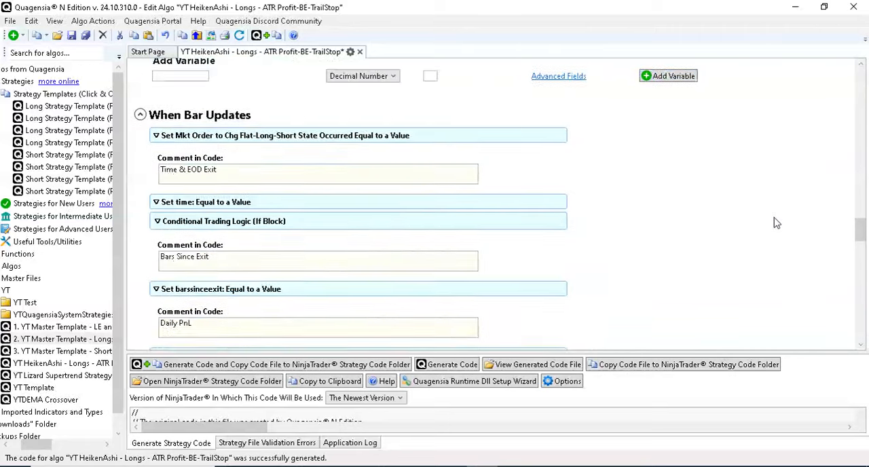
pyautogui.scroll(12, 777, 224)
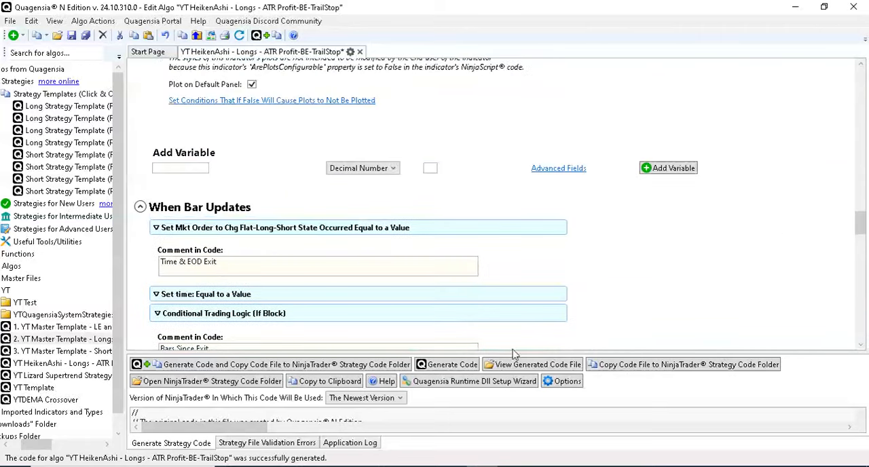
pyautogui.click(296, 365)
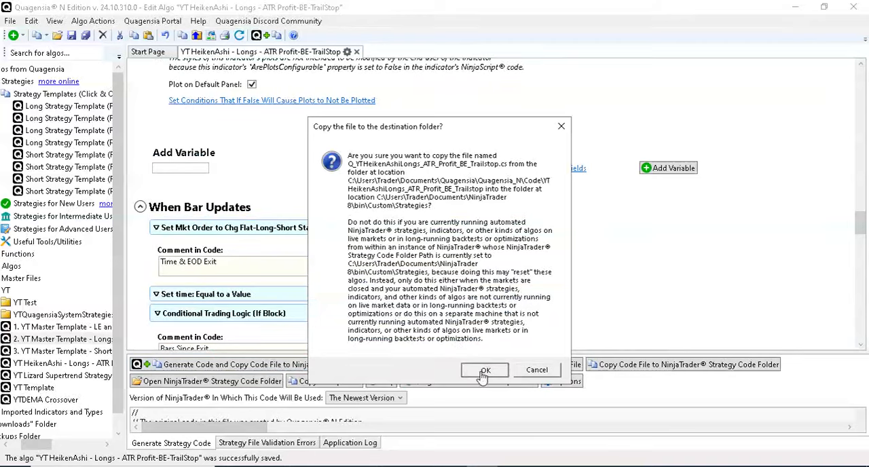
pyautogui.click(533, 369)
pyautogui.click(508, 298)
pyautogui.click(526, 307)
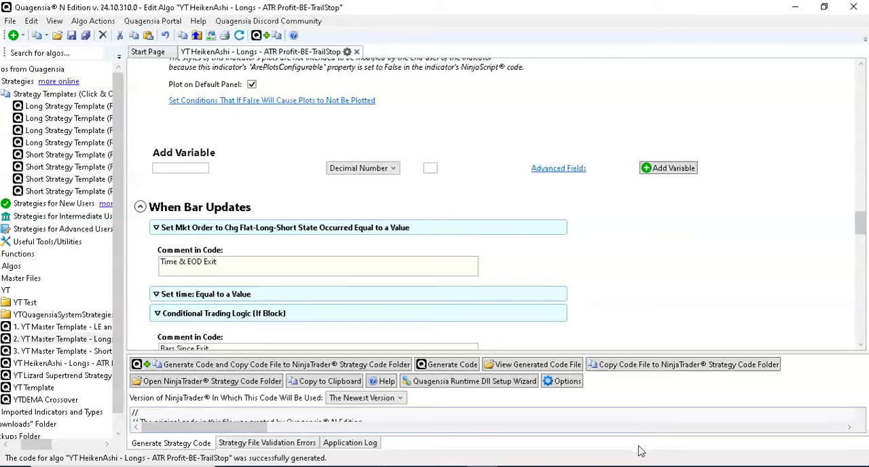
# - Switch to the NinjaScript Editor and move its window off the current monitor
pyautogui.moveTo(592, 465)
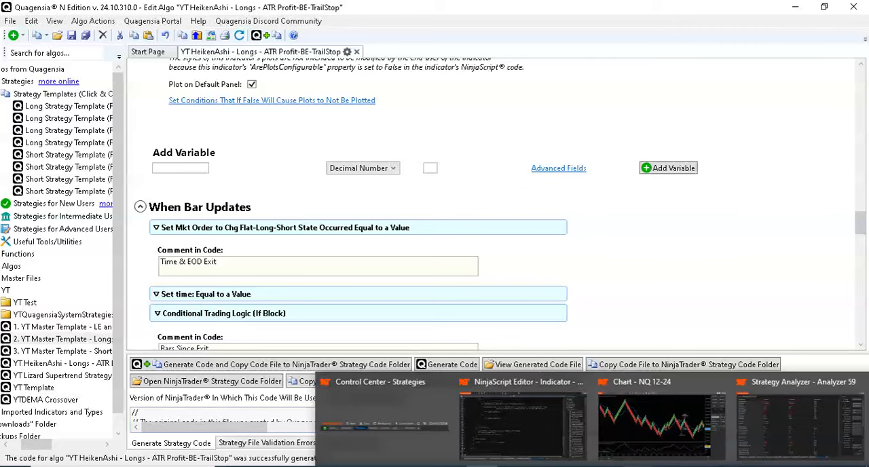
pyautogui.click(518, 443)
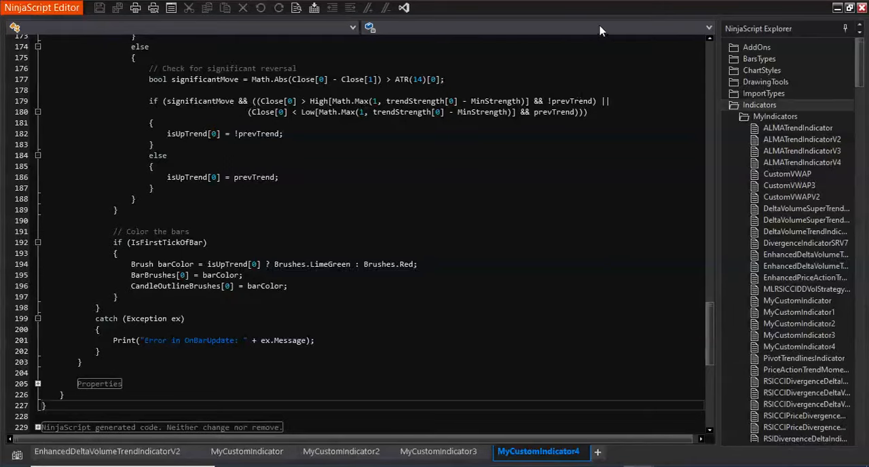
pyautogui.moveTo(601, 12); pyautogui.dragTo(0, 203)
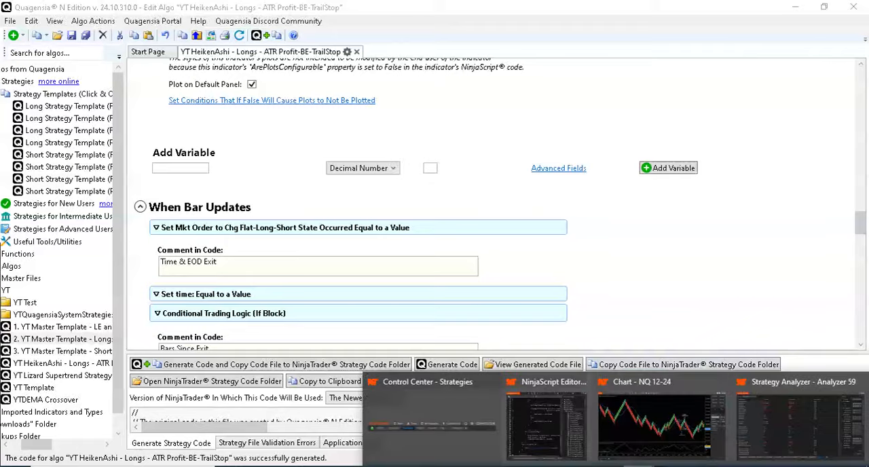
# - Switch to the NinjaTrader Strategy Analyzer and set the backtest's slippage to 0
pyautogui.click(786, 432)
pyautogui.scroll(1, 751, 291)
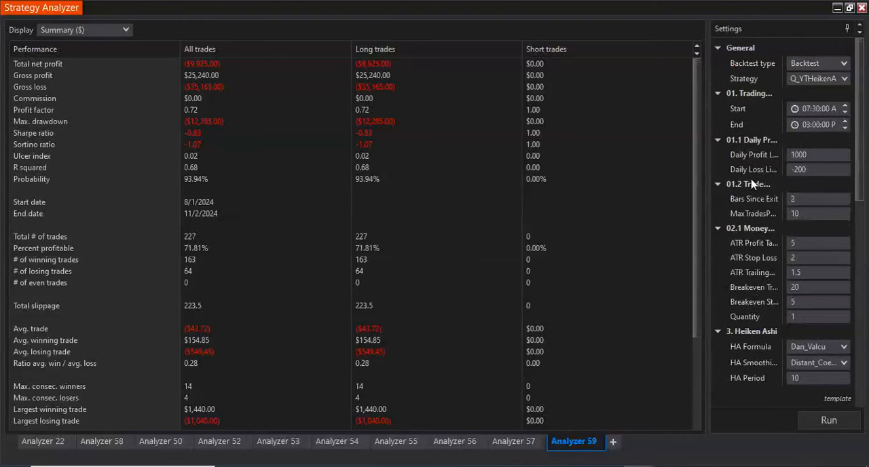
pyautogui.scroll(-4, 751, 184)
pyautogui.scroll(4, 754, 190)
pyautogui.scroll(-14, 766, 234)
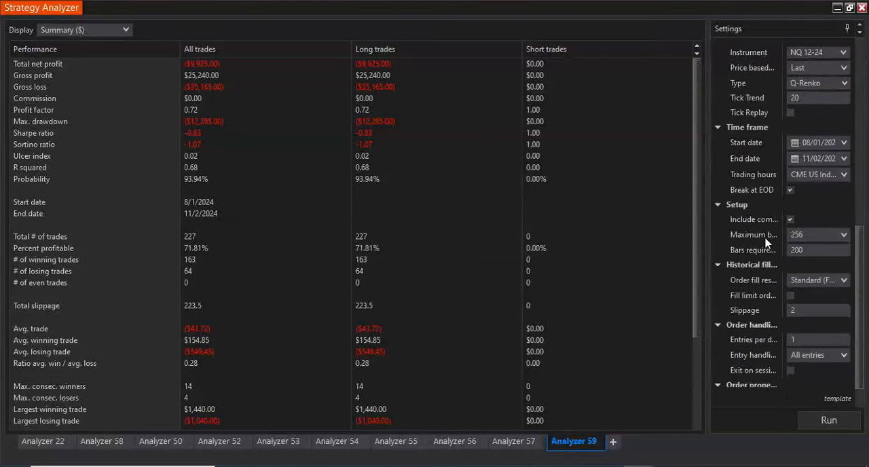
pyautogui.click(791, 311)
pyautogui.scroll(-1, 753, 308)
# - Check the Heiken Ashi parameters in the strategy settings and run the backtest
pyautogui.scroll(5, 751, 310)
pyautogui.scroll(2, 751, 310)
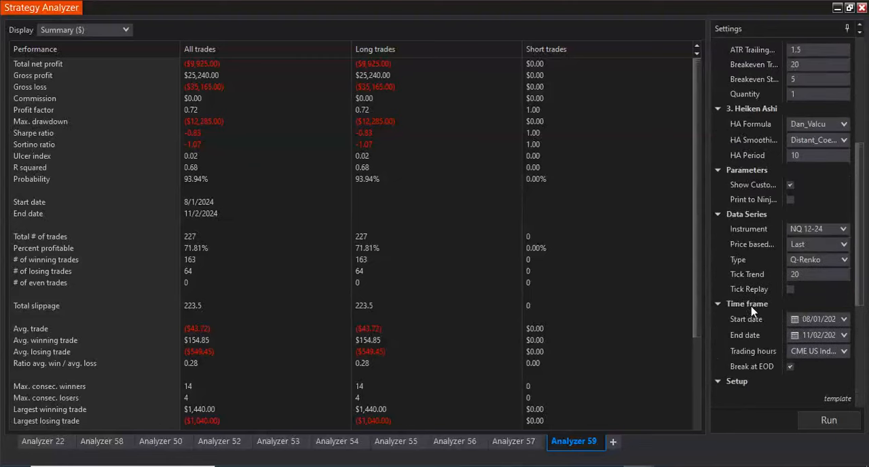
pyautogui.scroll(4, 751, 310)
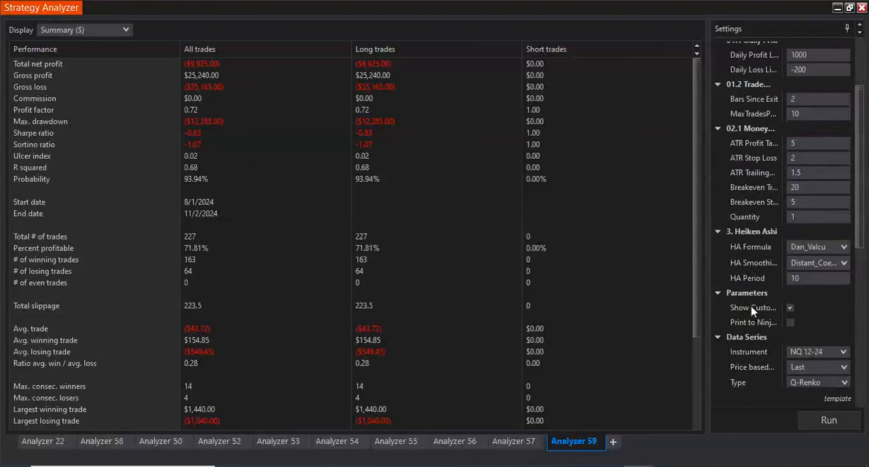
pyautogui.scroll(1, 751, 310)
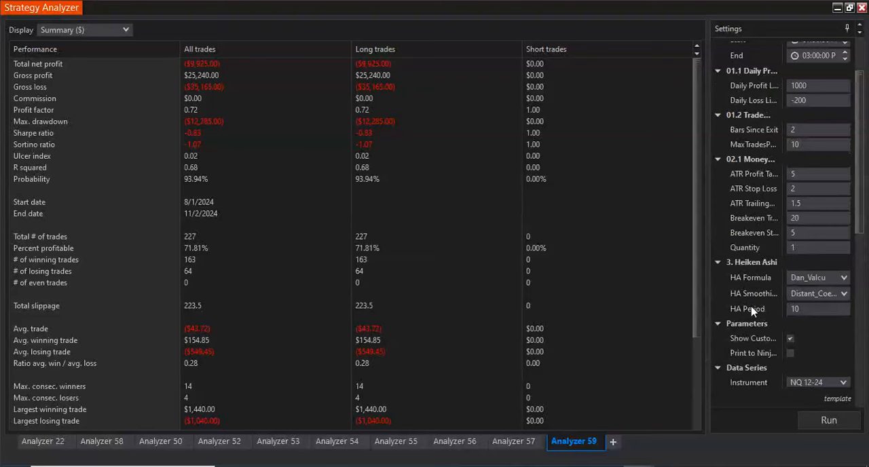
pyautogui.click(828, 419)
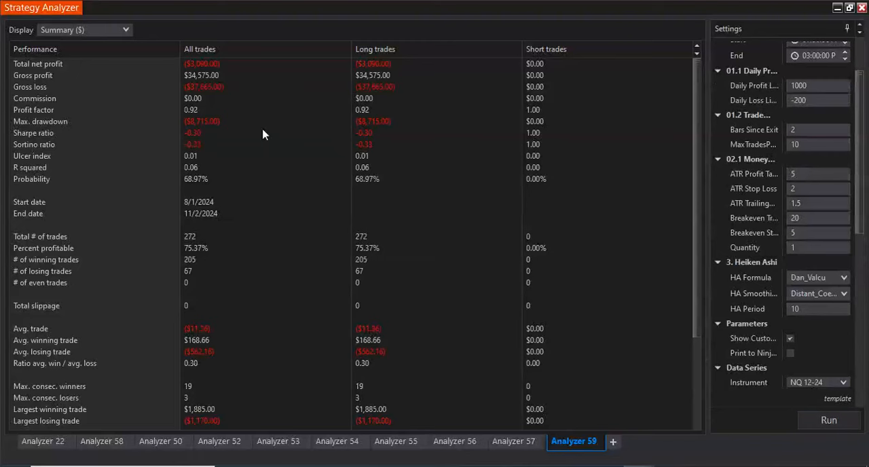
# - Display the backtest results as a chart and go back to the November 1 trades
pyautogui.click(111, 31)
pyautogui.click(111, 65)
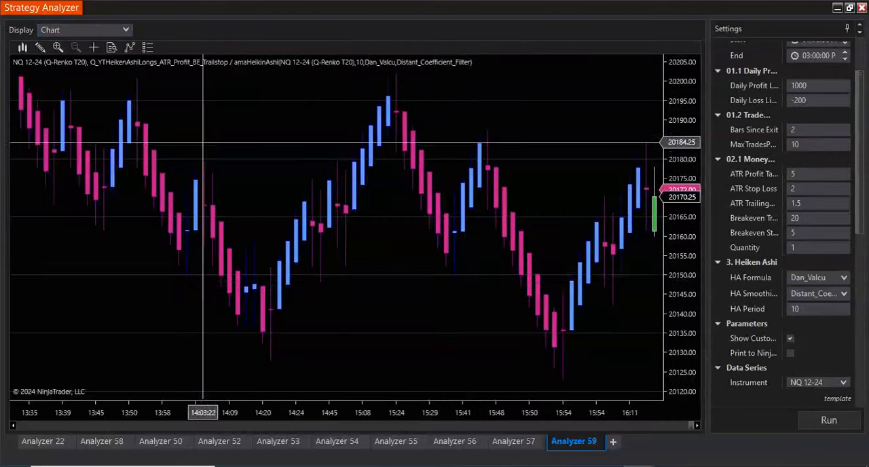
pyautogui.scroll(10, 465, 278)
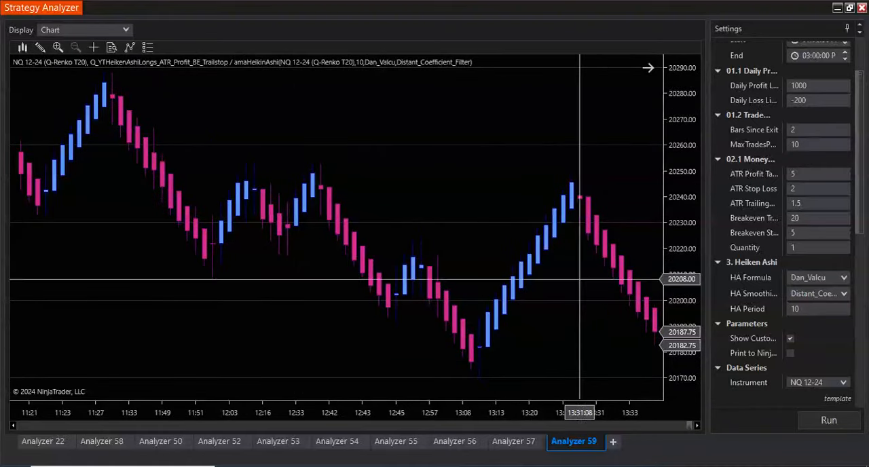
pyautogui.moveTo(690, 425); pyautogui.dragTo(685, 430)
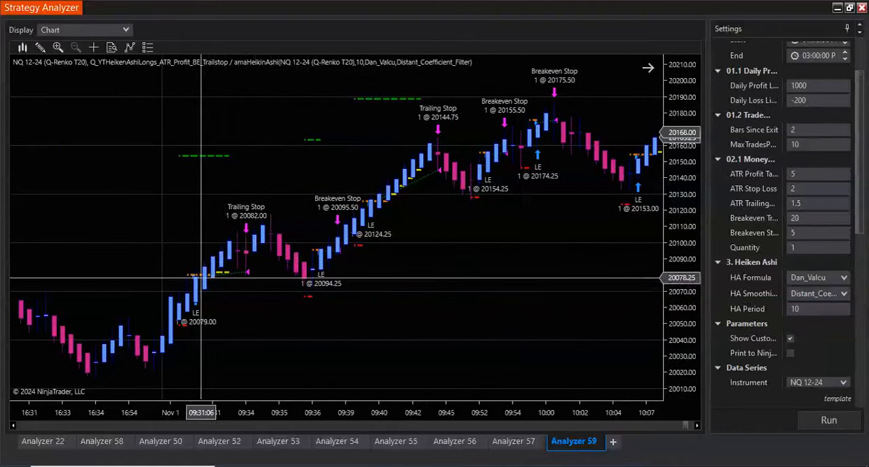
# - Examine the long entries and their breakeven and trailing stop exits from November 1 back to October 30
pyautogui.scroll(-3, 496, 203)
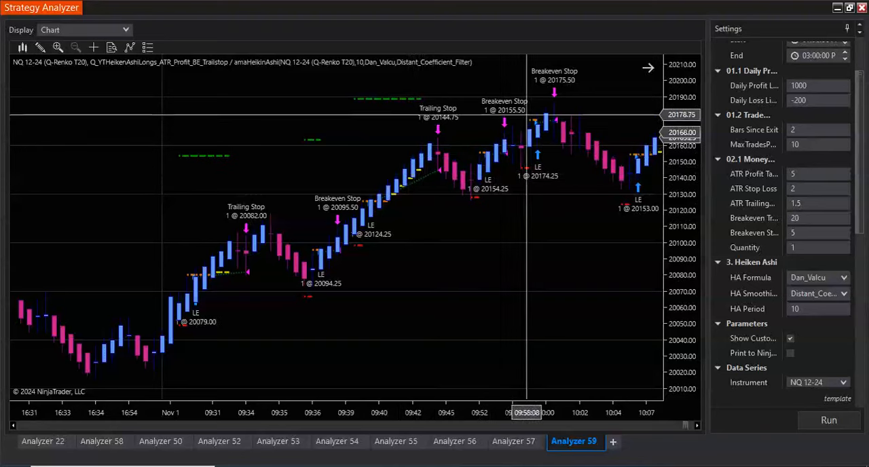
pyautogui.scroll(-10, 500, 306)
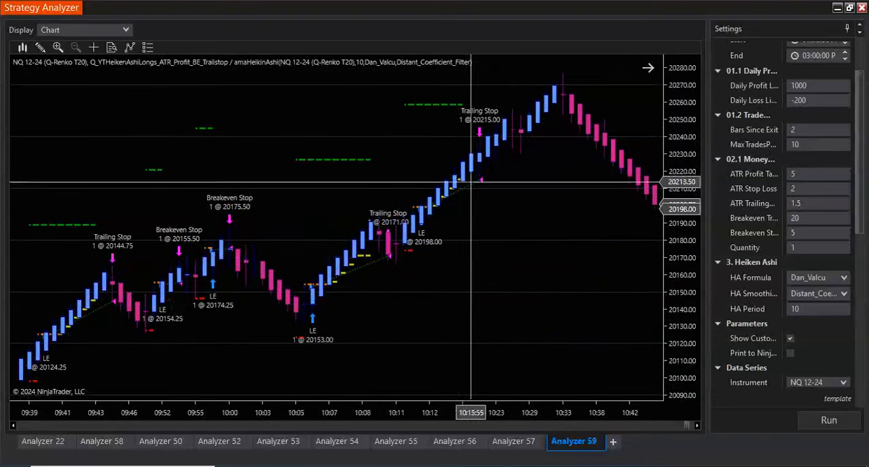
pyautogui.scroll(9, 501, 307)
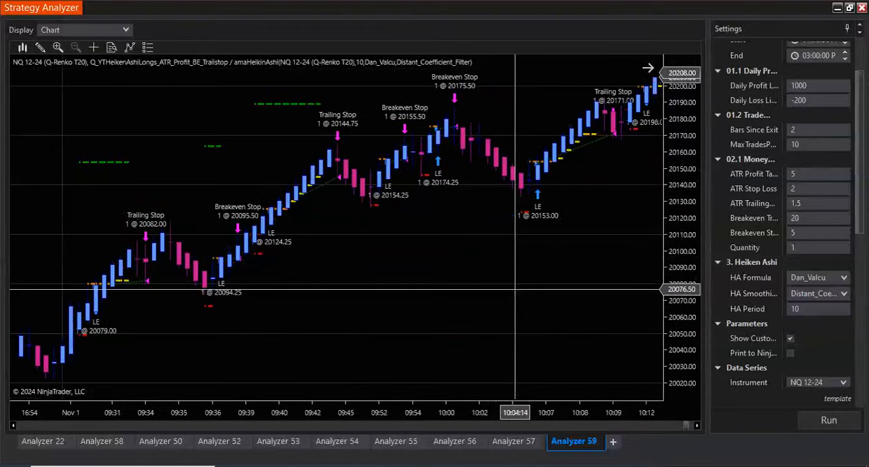
pyautogui.scroll(-12, 516, 292)
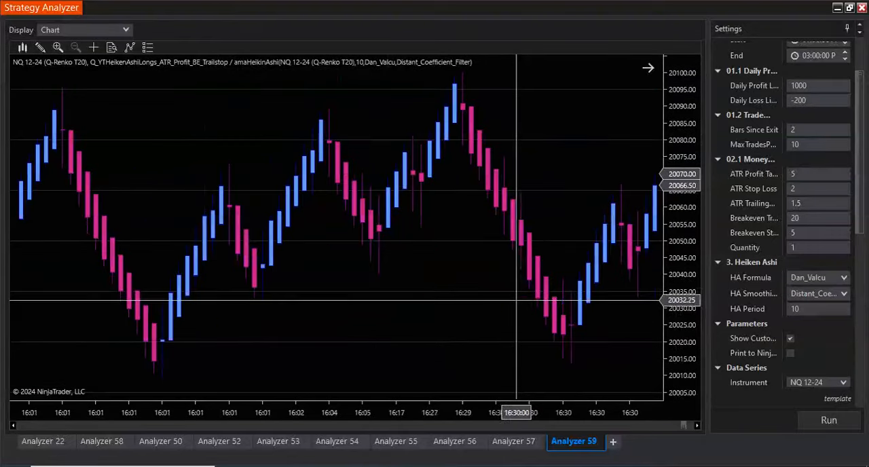
pyautogui.scroll(6, 516, 299)
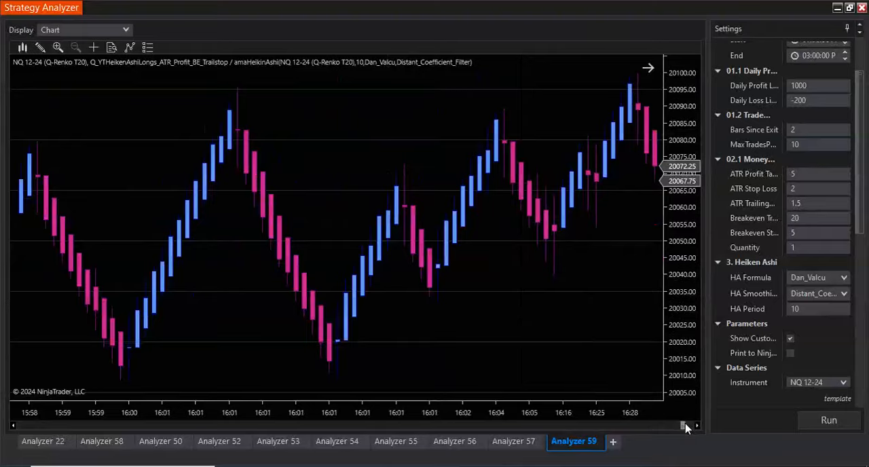
pyautogui.scroll(-15, 685, 426)
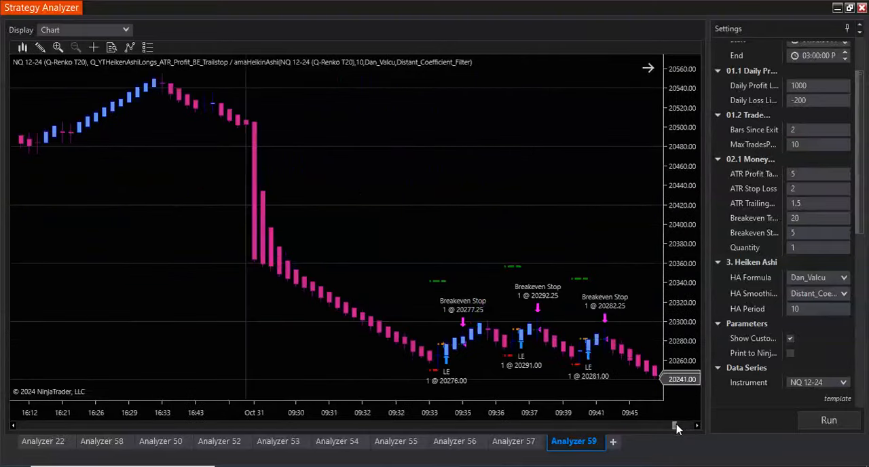
pyautogui.scroll(15, 668, 426)
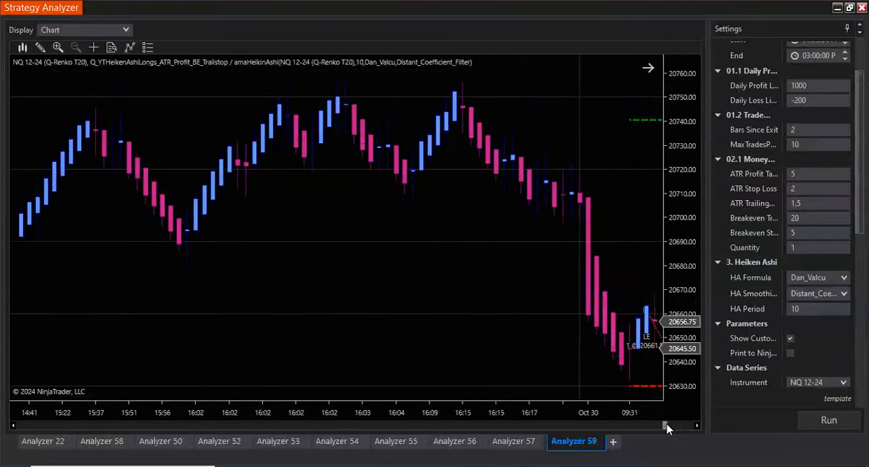
# - Change the backtest type to Optimization and set the trading start time to 09:30:00 AM
pyautogui.scroll(3, 762, 197)
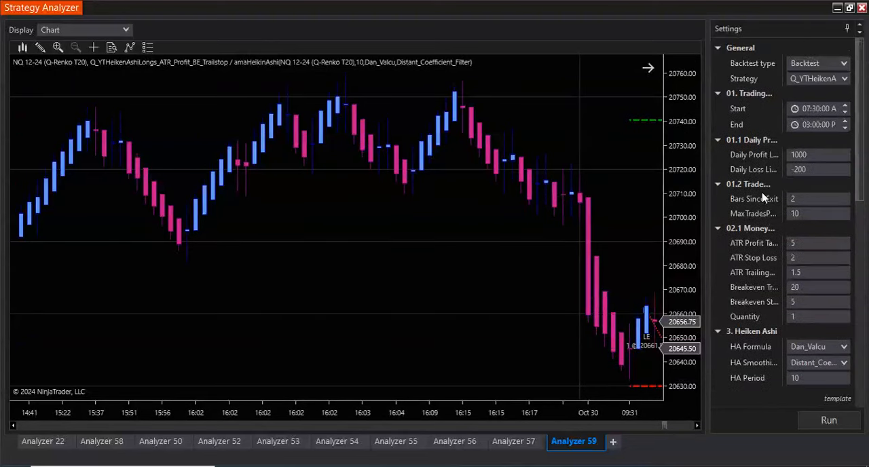
pyautogui.scroll(-4, 762, 197)
pyautogui.scroll(4, 762, 197)
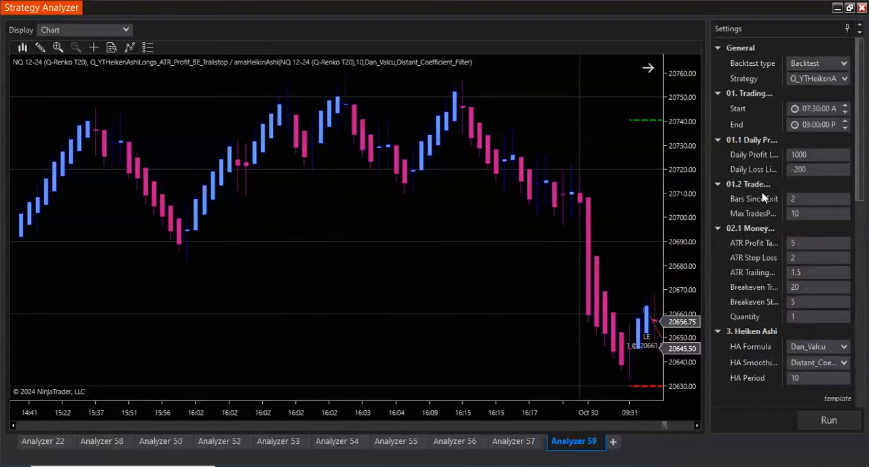
pyautogui.click(826, 68)
pyautogui.click(808, 92)
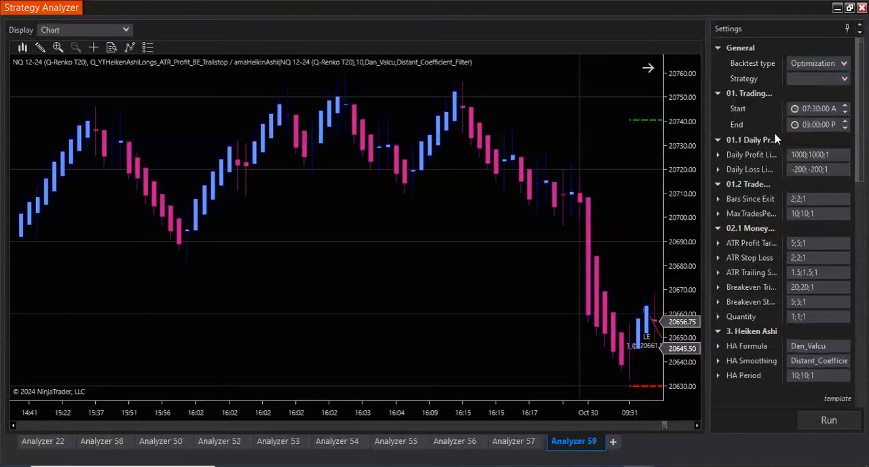
pyautogui.click(808, 110)
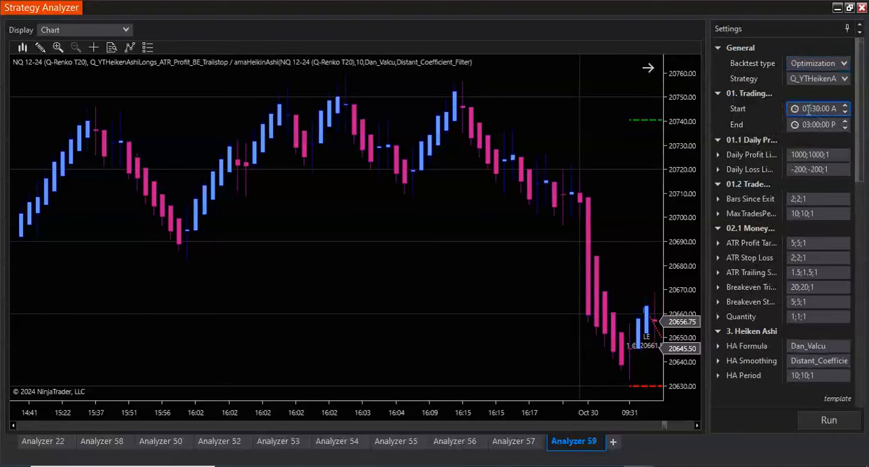
# - Set the ATR Profit Target optimization range to a maximum of 20 with an increment of 0.5
pyautogui.scroll(-2, 784, 148)
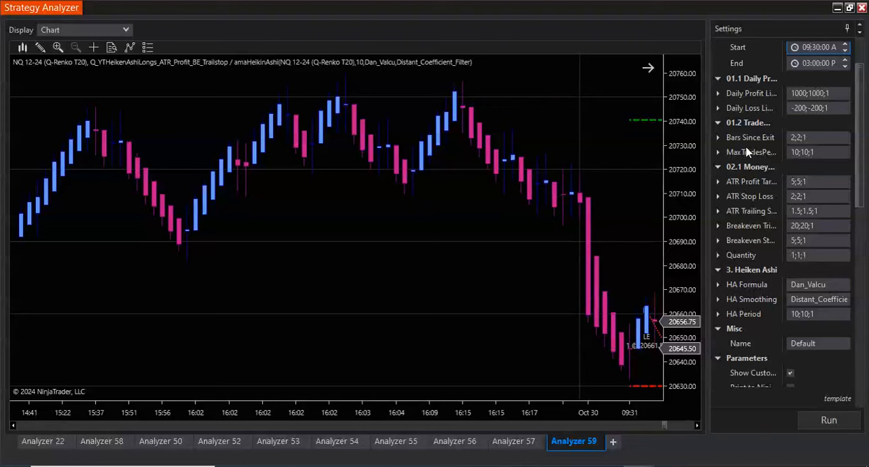
pyautogui.scroll(-2, 717, 139)
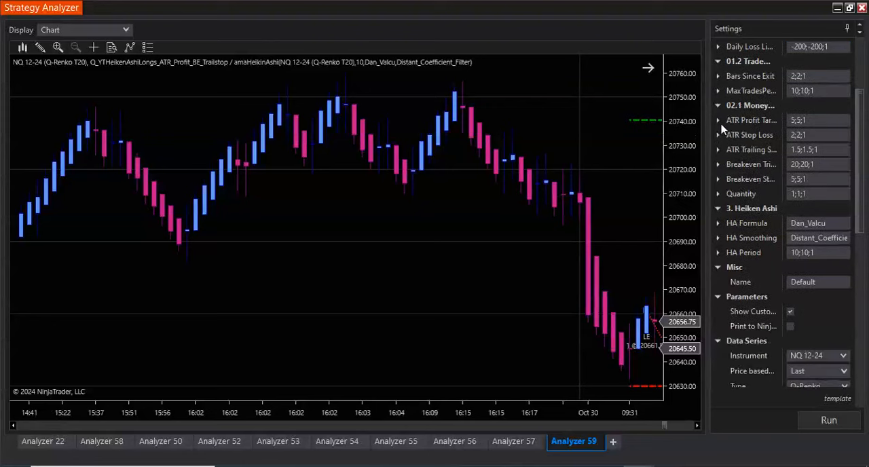
pyautogui.click(718, 120)
pyautogui.click(765, 151)
pyautogui.write('20')
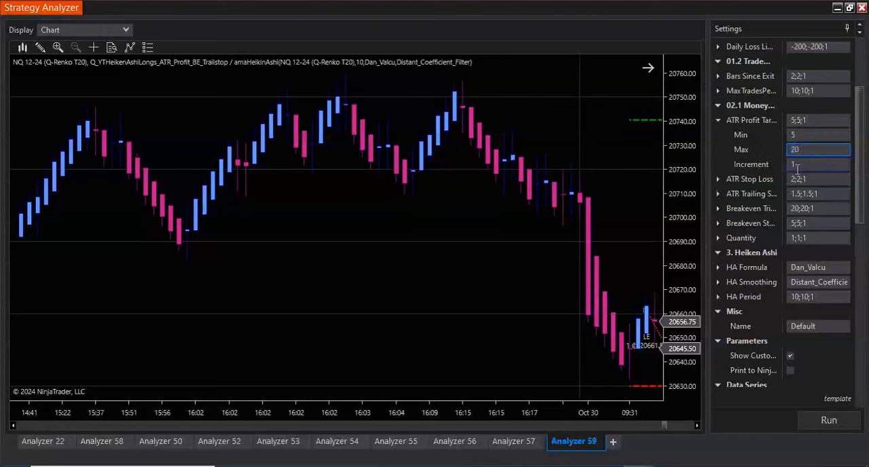
pyautogui.click(802, 164)
pyautogui.write('0.5')
# - Set the ATR Stop Loss optimization range to a minimum of 1 with an increment of 0.25
pyautogui.click(718, 180)
pyautogui.click(793, 194)
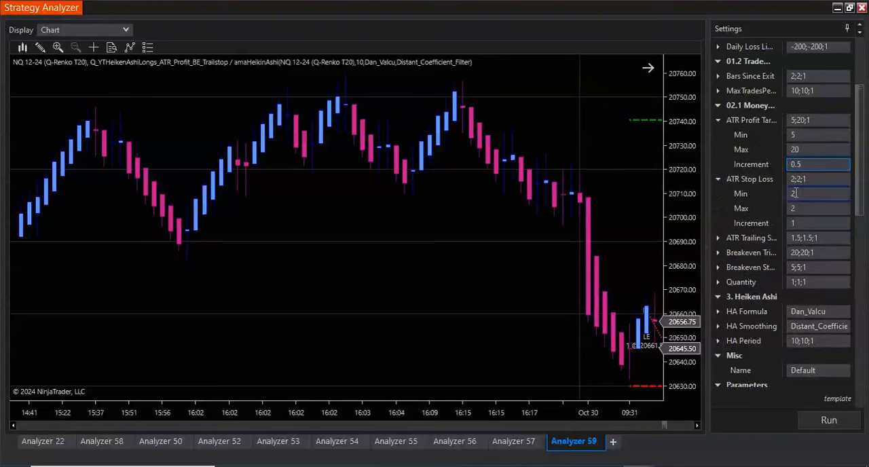
pyautogui.click(801, 223)
pyautogui.write('0.25')
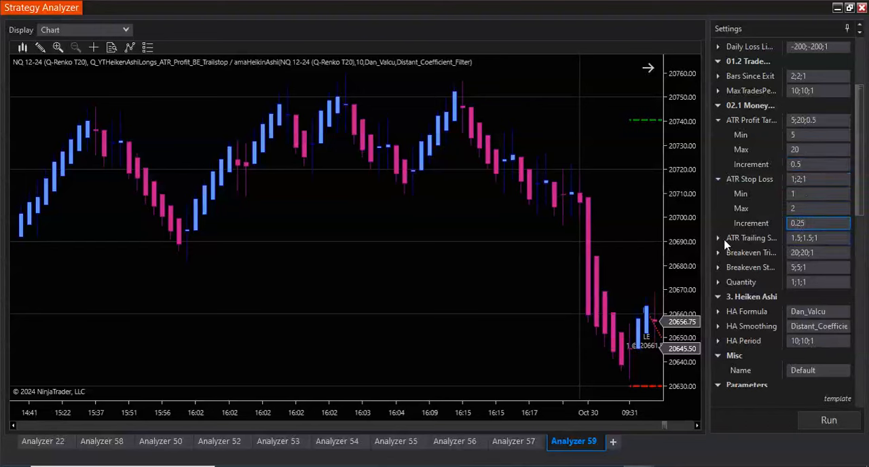
# - Set the ATR Trailing Stop optimization range from 1 to 2 with an increment of 0.25
pyautogui.click(719, 239)
pyautogui.click(810, 253)
pyautogui.write('1')
pyautogui.click(805, 267)
pyautogui.write('2')
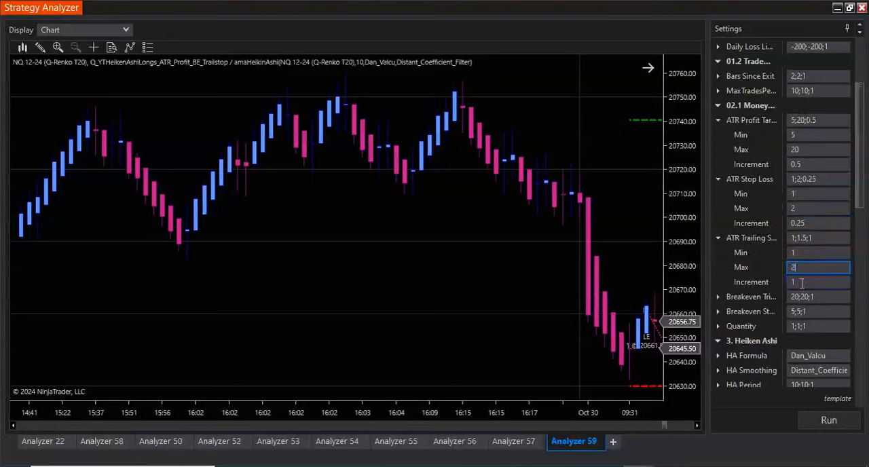
pyautogui.click(802, 283)
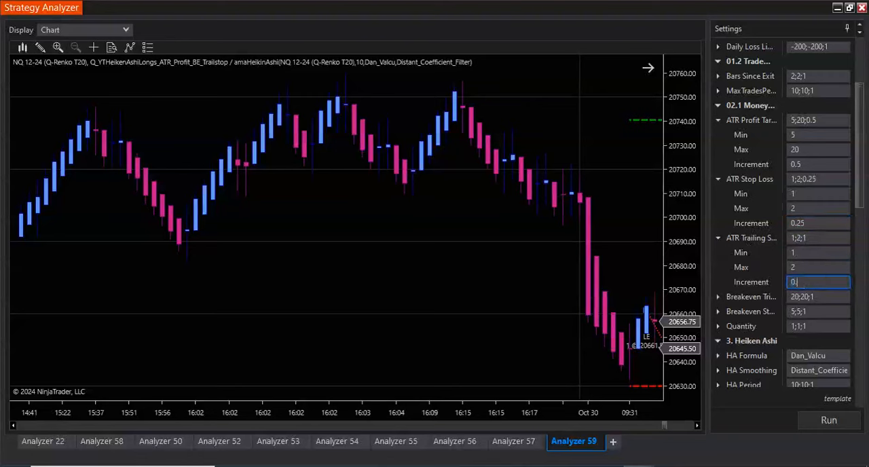
pyautogui.write('0.25')
# - Set the Breakeven Trigger optimization range to a minimum of 30 and a maximum of 65
pyautogui.scroll(-3, 759, 256)
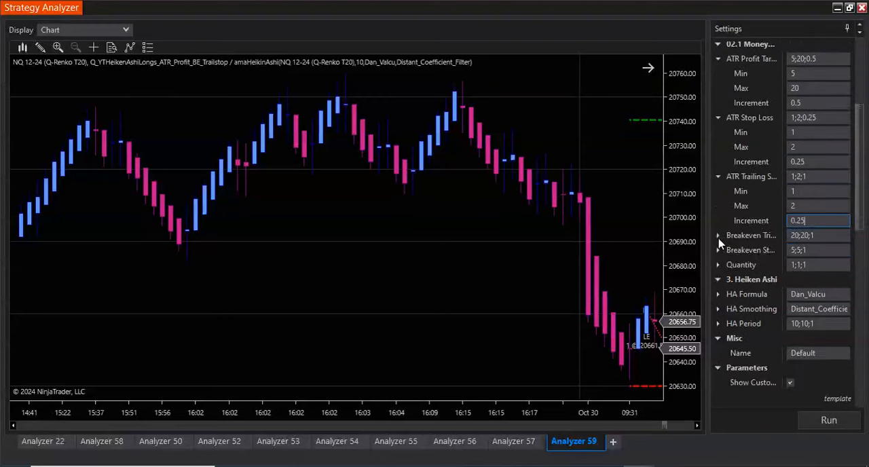
pyautogui.click(718, 235)
pyautogui.scroll(-12, 753, 248)
pyautogui.scroll(11, 770, 251)
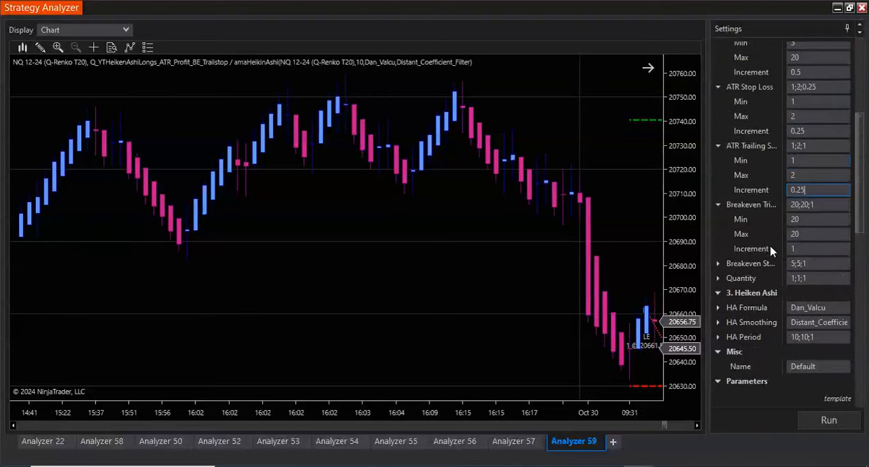
pyautogui.click(801, 220)
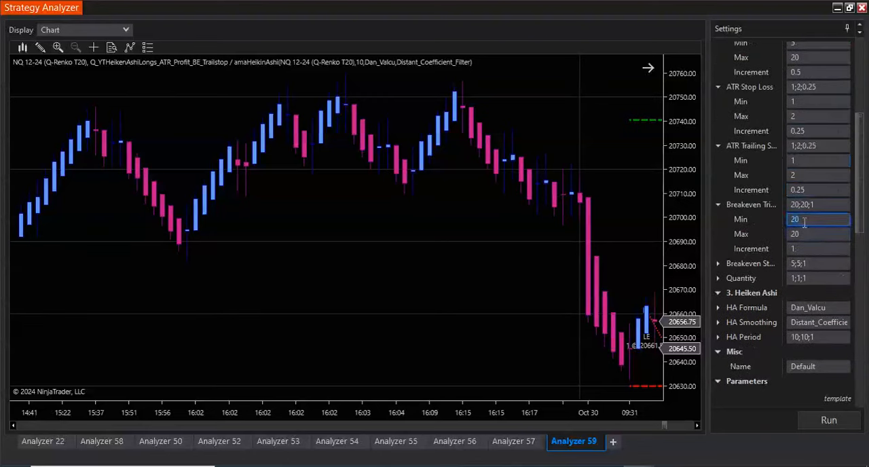
pyautogui.write('30')
pyautogui.click(806, 235)
pyautogui.click(718, 264)
pyautogui.click(797, 293)
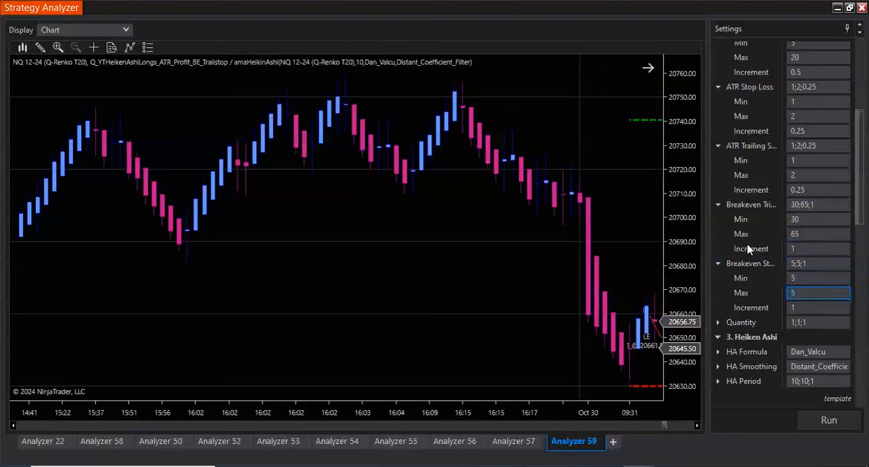
pyautogui.click(720, 269)
pyautogui.scroll(-3, 722, 283)
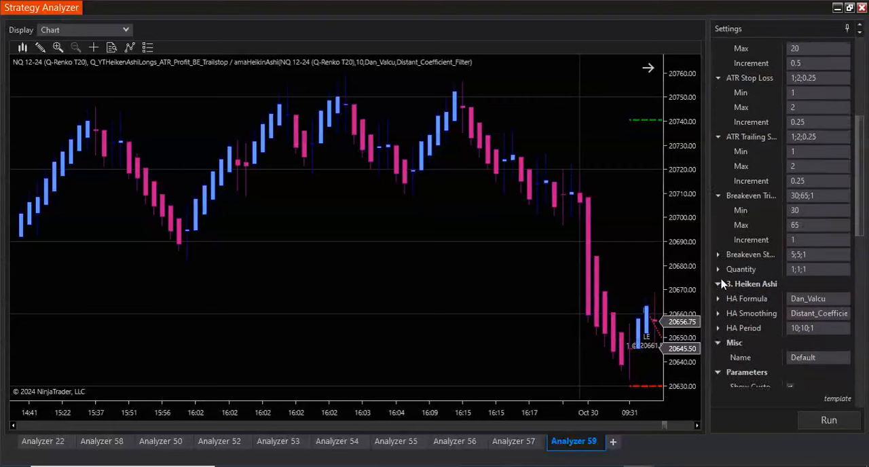
# - Widen the settings area and optimize HA Formula over only the smoothed Dan_Valcu and Sylvain_Vervoort variants
pyautogui.click(718, 237)
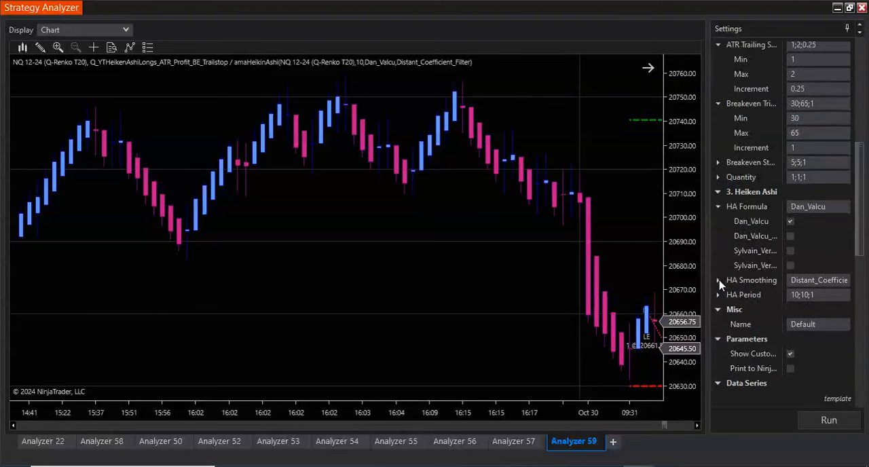
pyautogui.click(719, 278)
pyautogui.scroll(-4, 726, 250)
pyautogui.scroll(4, 726, 250)
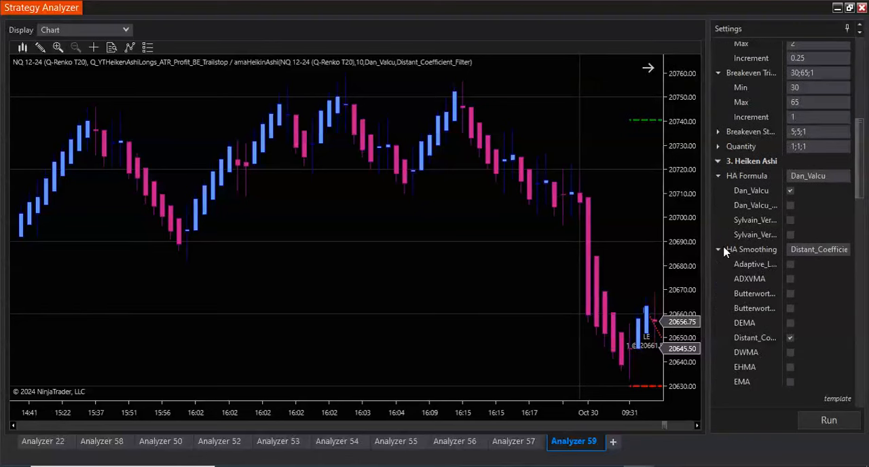
pyautogui.moveTo(708, 256); pyautogui.dragTo(660, 257)
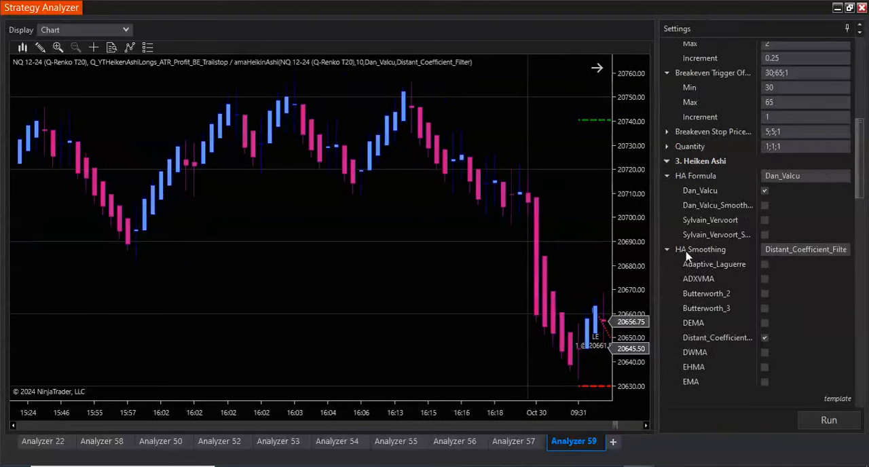
pyautogui.click(766, 205)
pyautogui.click(765, 235)
# - Set the HA Period optimization range to a minimum of 5 and a maximum of 20
pyautogui.scroll(-2, 736, 285)
pyautogui.scroll(-3, 738, 285)
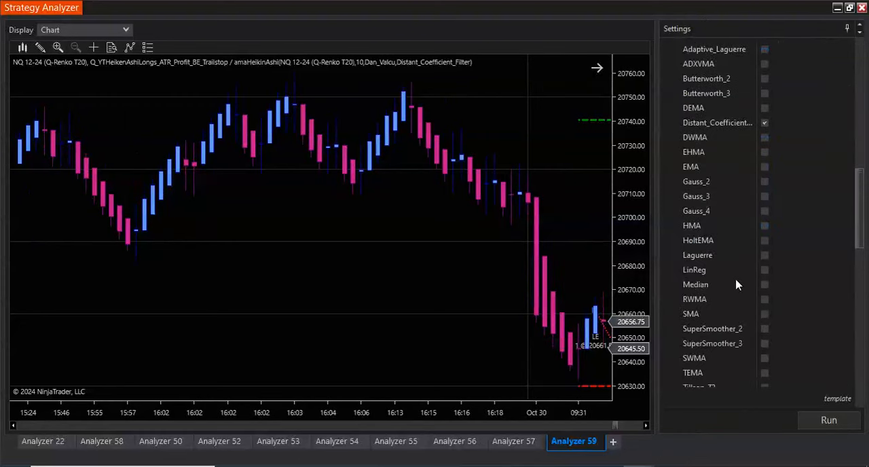
pyautogui.scroll(-6, 737, 285)
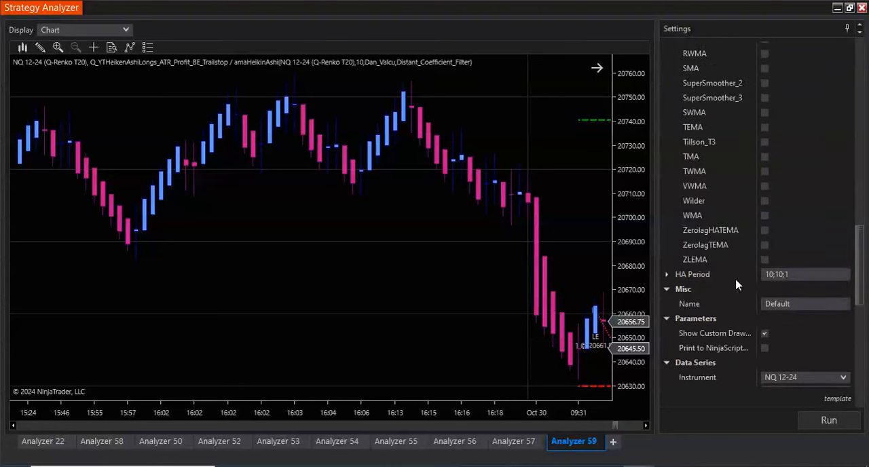
pyautogui.click(667, 274)
pyautogui.click(785, 304)
pyautogui.write('20')
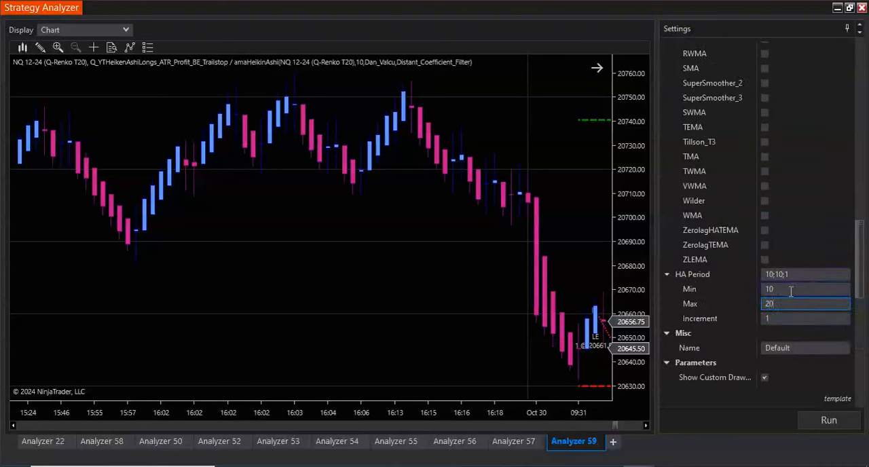
pyautogui.click(791, 291)
pyautogui.write('5')
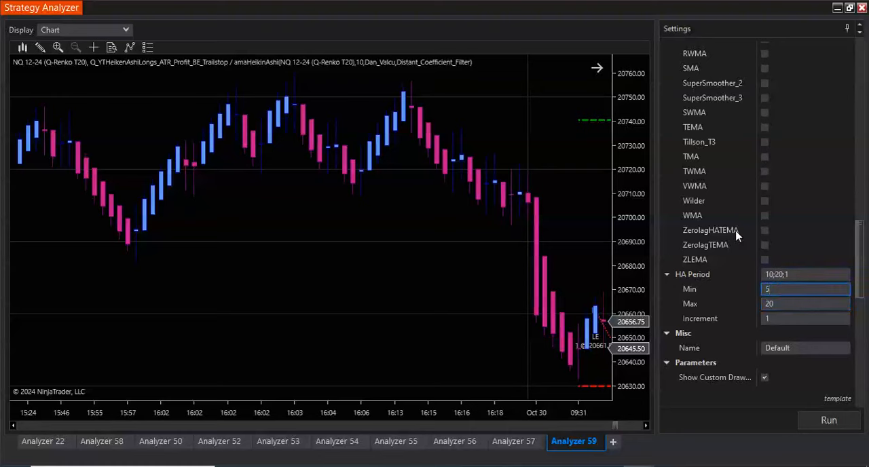
# - Add Gauss_2, HMA, SuperSmoother_2, VWMA and ZLEMA to the HA Smoothing types being optimized
pyautogui.scroll(8, 738, 236)
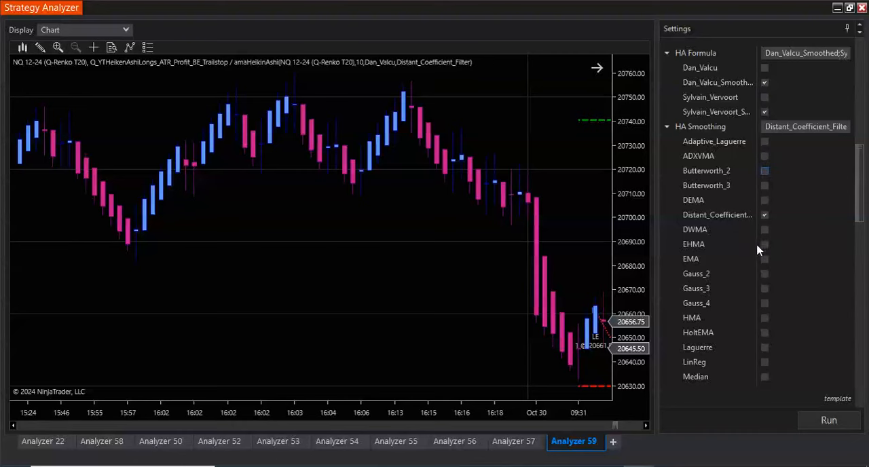
pyautogui.scroll(-1, 750, 254)
pyautogui.click(765, 212)
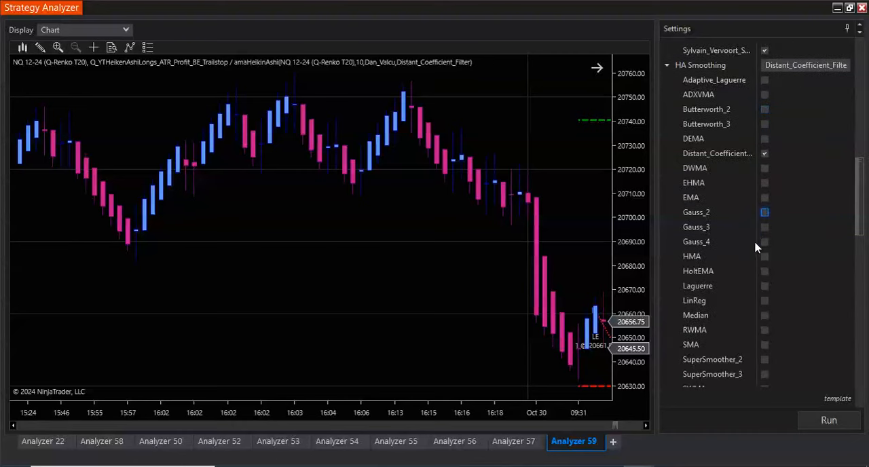
pyautogui.click(764, 258)
pyautogui.scroll(-2, 750, 270)
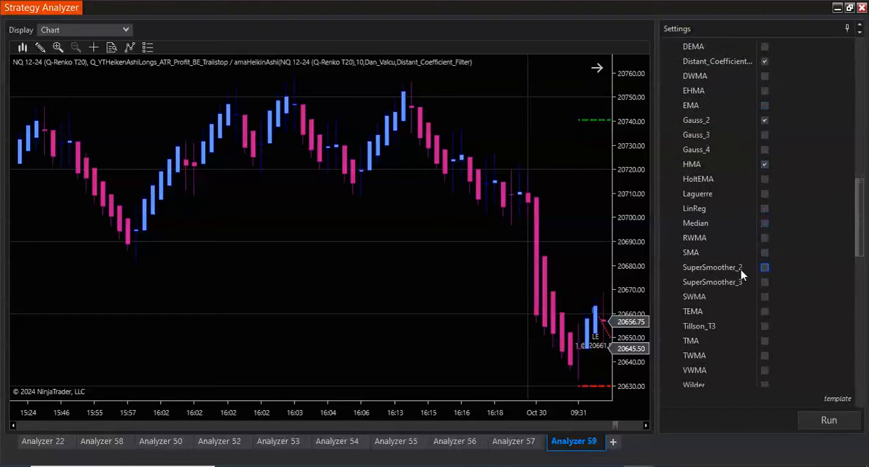
pyautogui.scroll(-2, 739, 274)
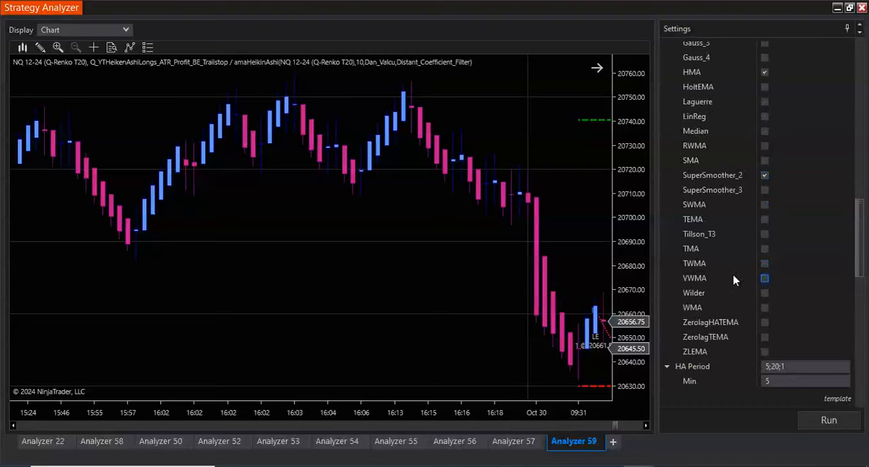
pyautogui.scroll(-2, 733, 280)
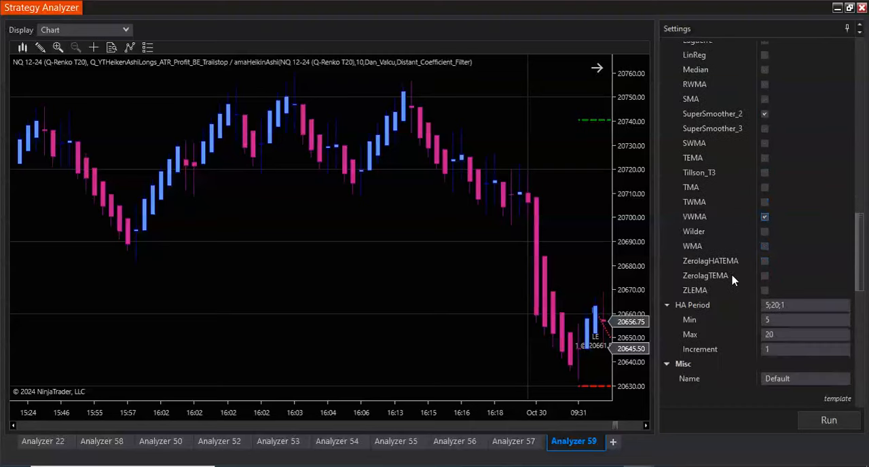
pyautogui.click(764, 291)
# - Set the optimization fitness criterion to Enhanced Strategy APEX
pyautogui.scroll(-10, 719, 291)
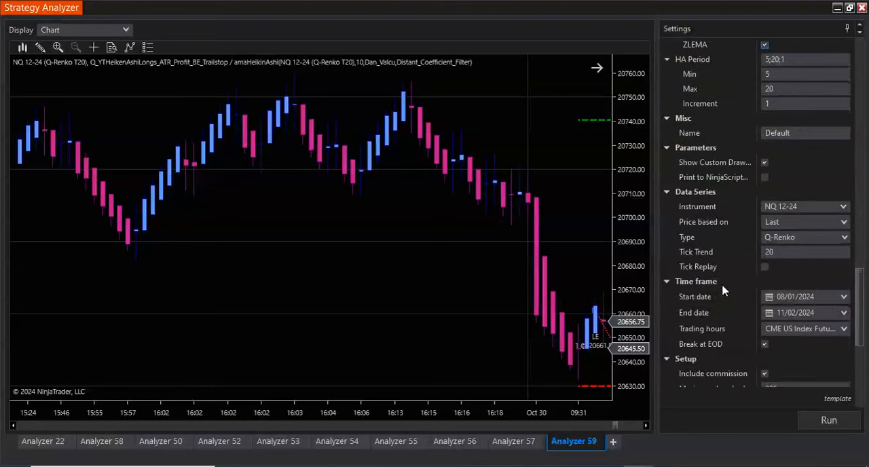
pyautogui.scroll(-2, 724, 290)
pyautogui.scroll(-2, 723, 290)
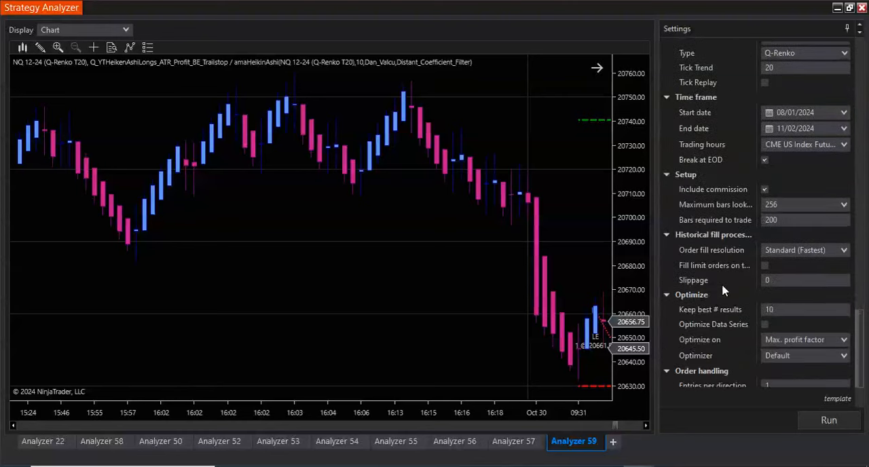
pyautogui.scroll(-3, 723, 290)
pyautogui.click(806, 260)
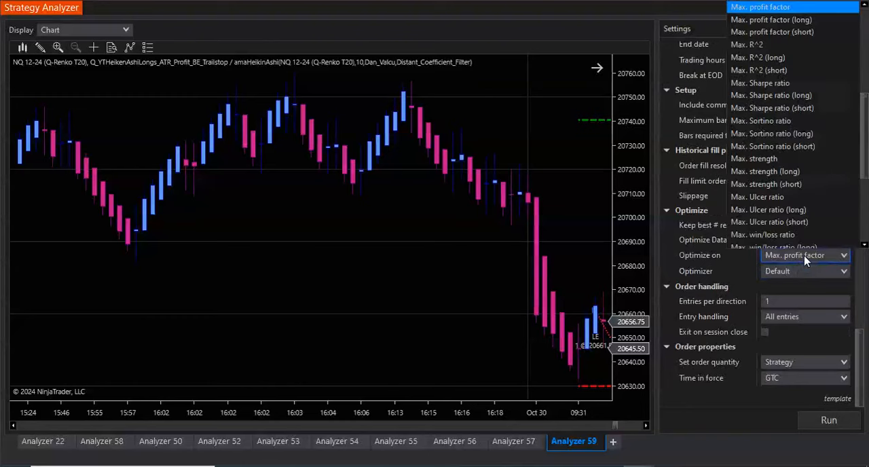
pyautogui.scroll(-5, 806, 252)
pyautogui.scroll(10, 801, 203)
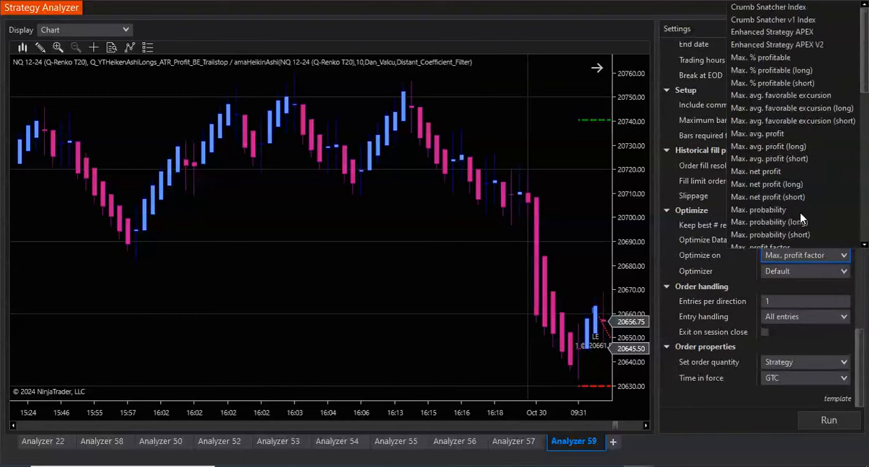
pyautogui.click(794, 32)
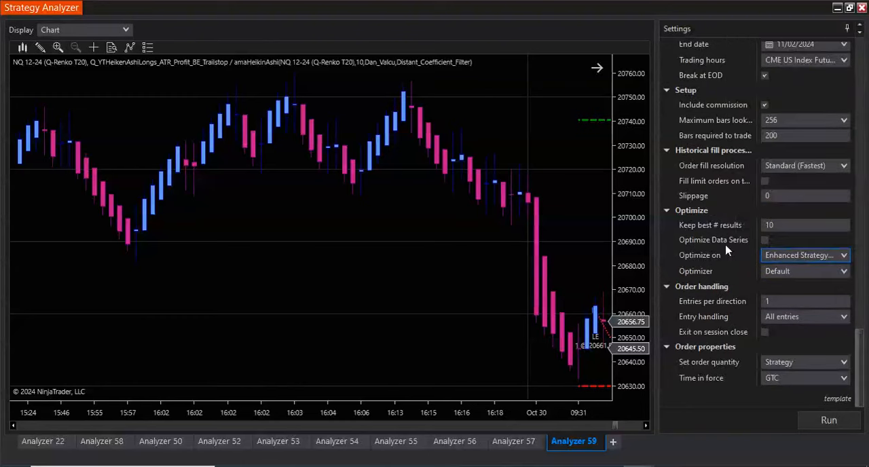
# - Use the Genetic optimizer, keep the best 100 results, and check the genetic optimizer's properties
pyautogui.click(783, 271)
pyautogui.click(798, 298)
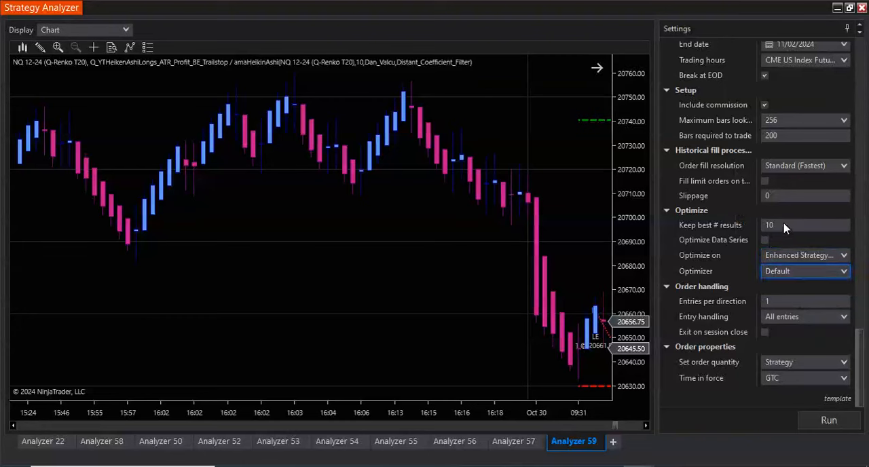
pyautogui.click(795, 209)
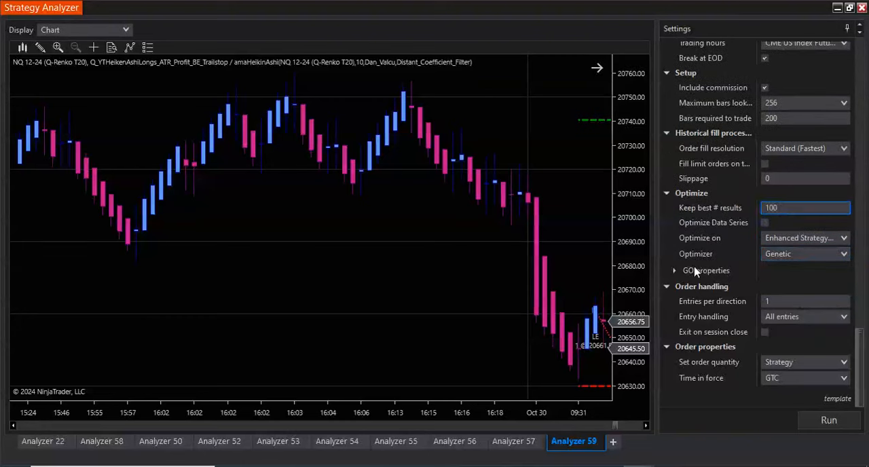
pyautogui.click(675, 272)
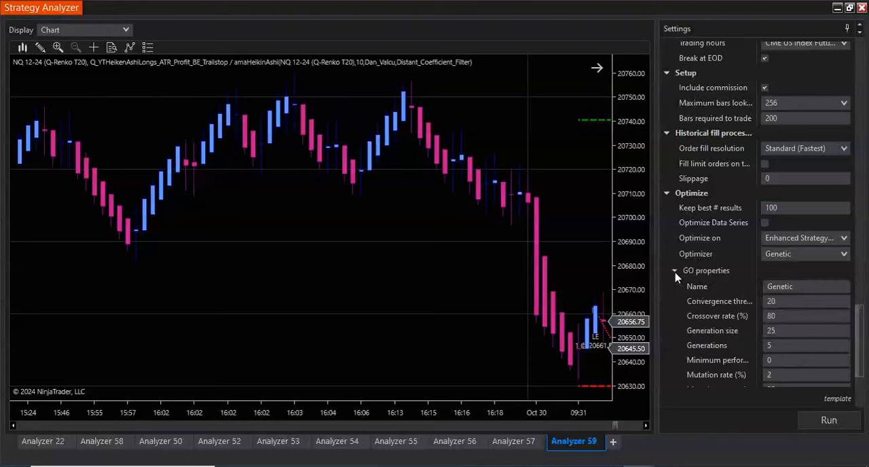
pyautogui.click(675, 271)
# - Review the optimization parameter ranges and run the optimization
pyautogui.scroll(8, 706, 305)
pyautogui.scroll(5, 708, 307)
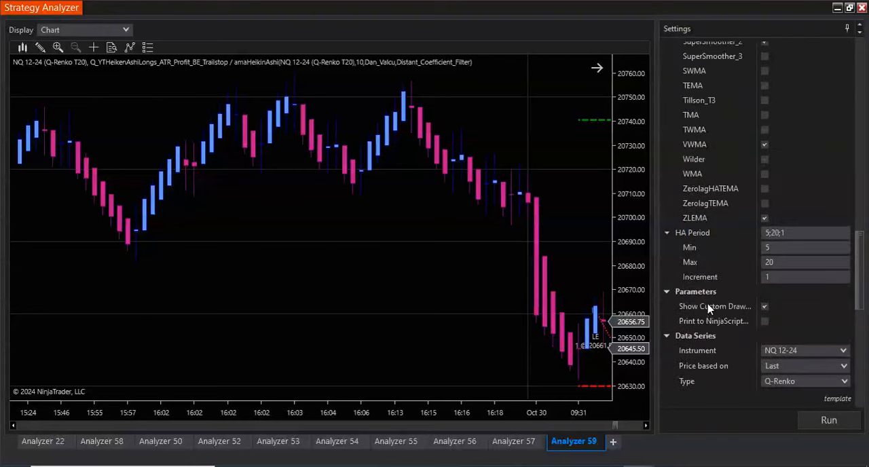
pyautogui.scroll(-6, 743, 348)
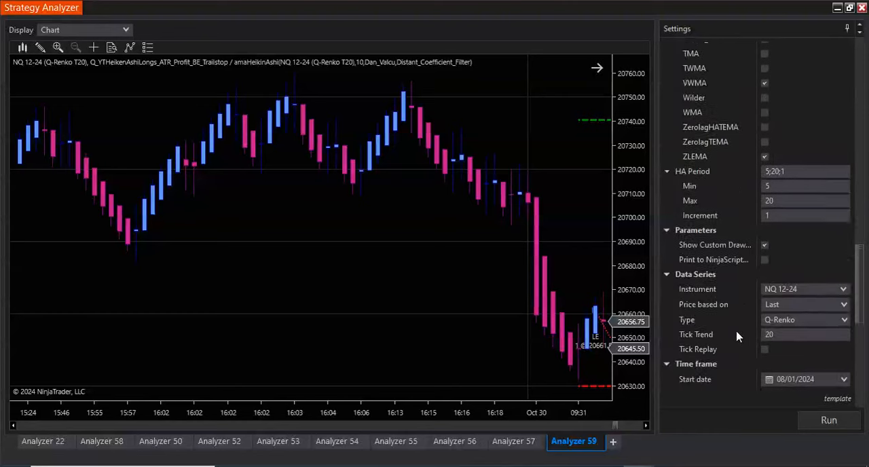
pyautogui.scroll(5, 747, 266)
pyautogui.scroll(3, 746, 301)
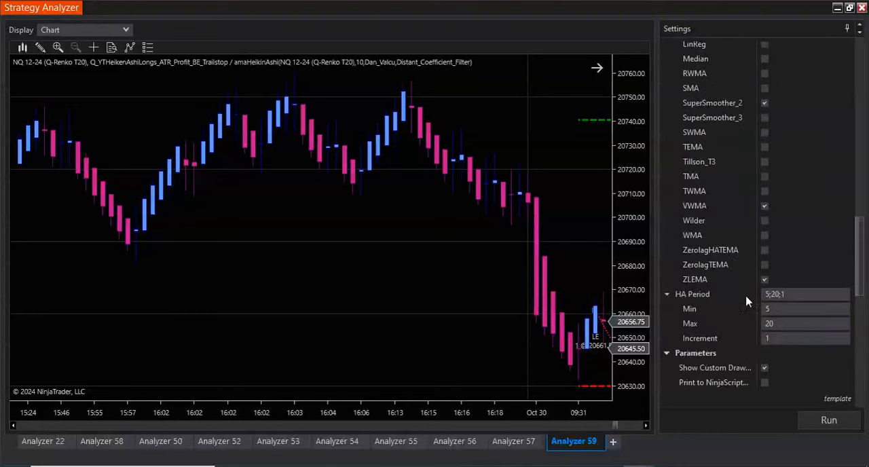
pyautogui.scroll(-7, 746, 301)
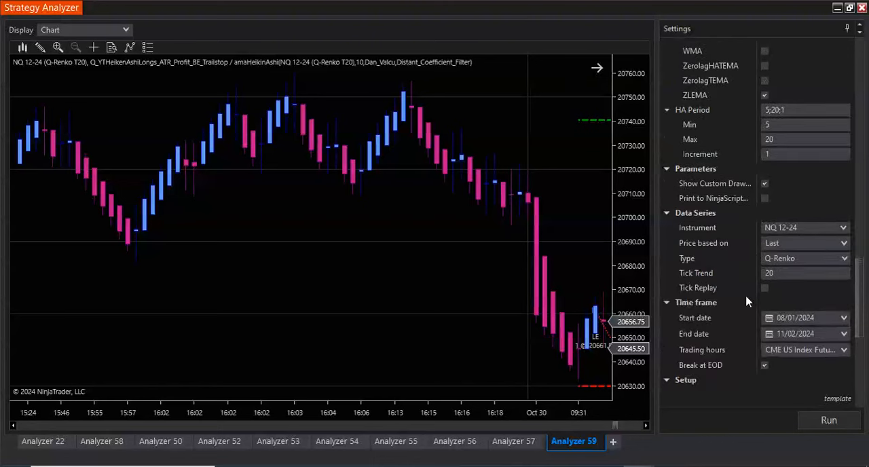
pyautogui.scroll(14, 746, 302)
pyautogui.scroll(5, 745, 301)
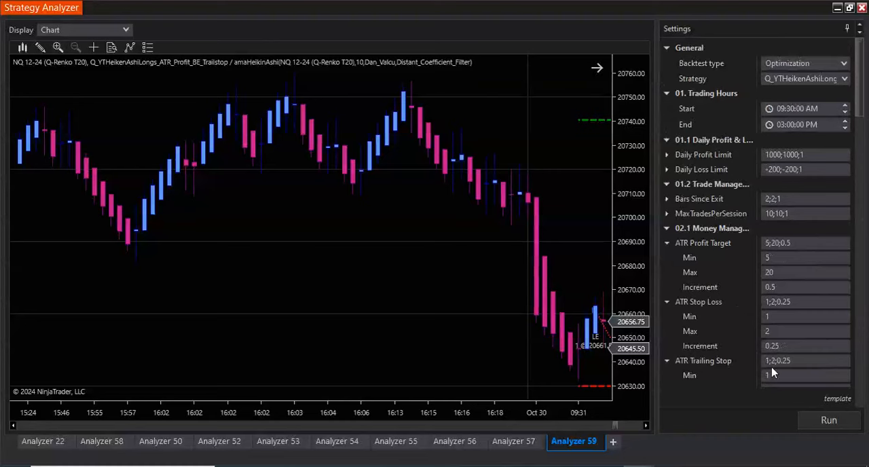
pyautogui.click(821, 417)
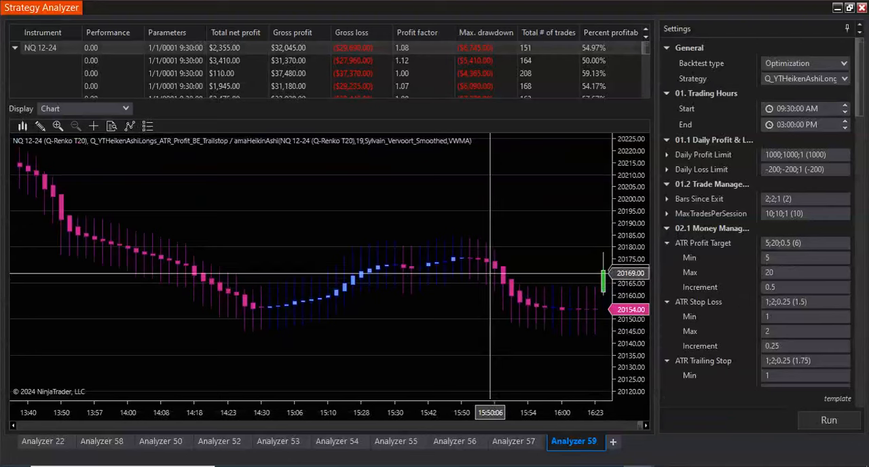
# - Examine the first optimization result's trades on the Q-Renko chart, going back through earlier sessions
pyautogui.scroll(10, 479, 268)
pyautogui.scroll(10, 495, 289)
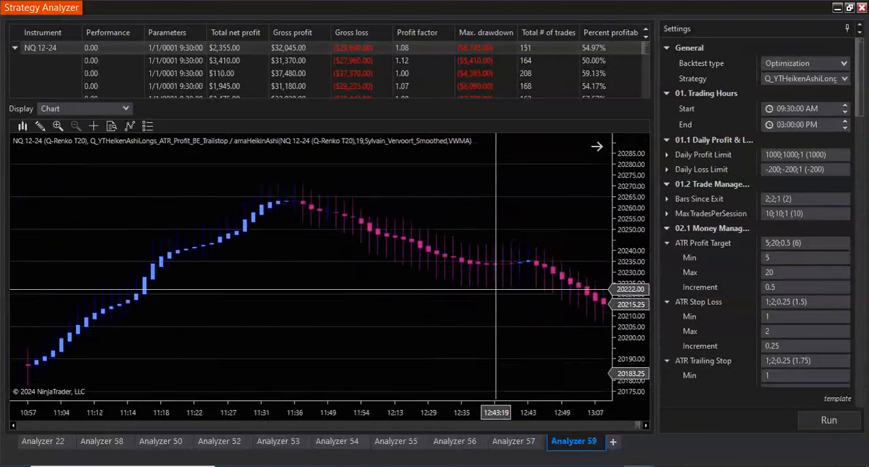
pyautogui.scroll(10, 496, 288)
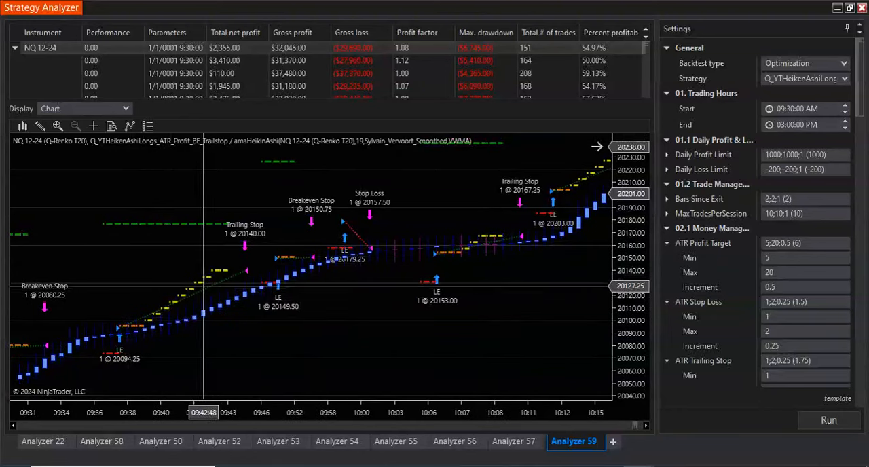
pyautogui.scroll(15, 481, 306)
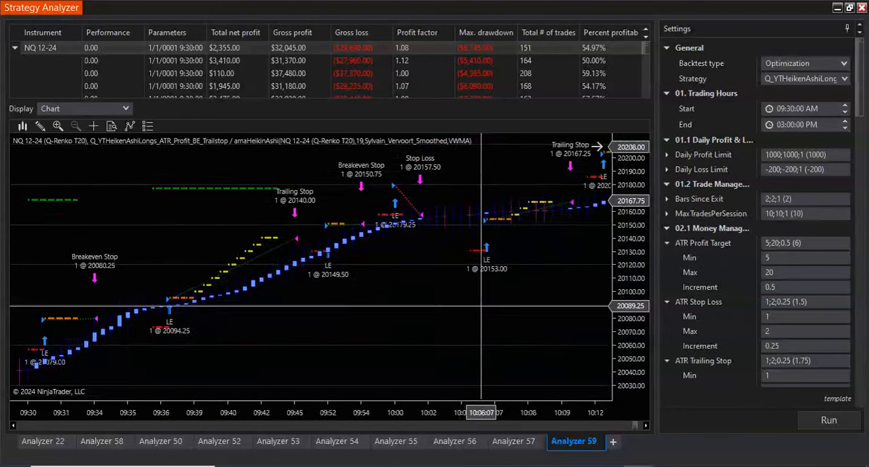
pyautogui.scroll(15, 481, 305)
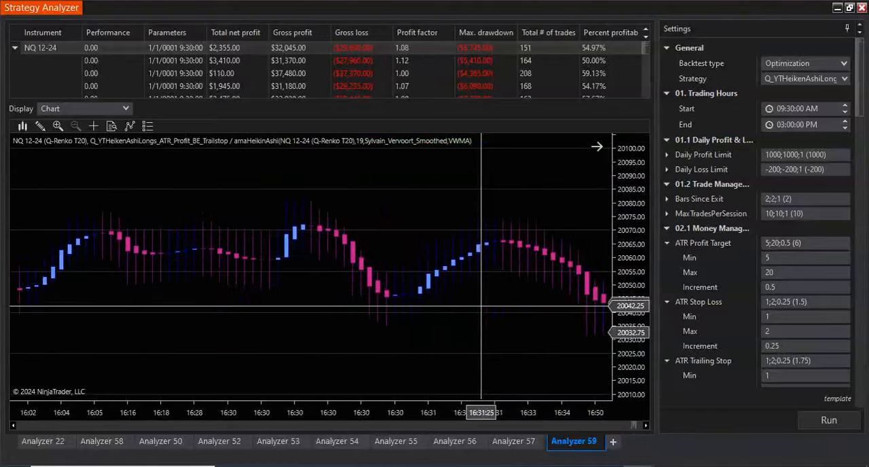
pyautogui.scroll(15, 482, 306)
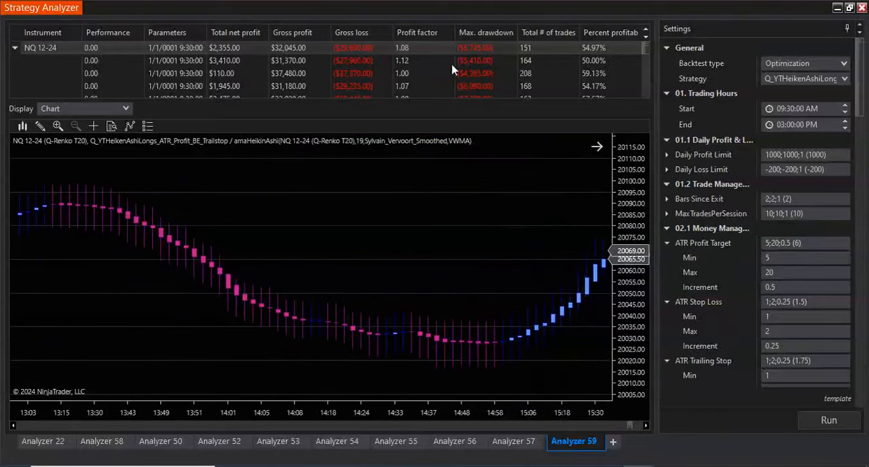
# - Sort the optimization results by highest profit factor and inspect the trades of the first run below the top row
pyautogui.click(415, 33)
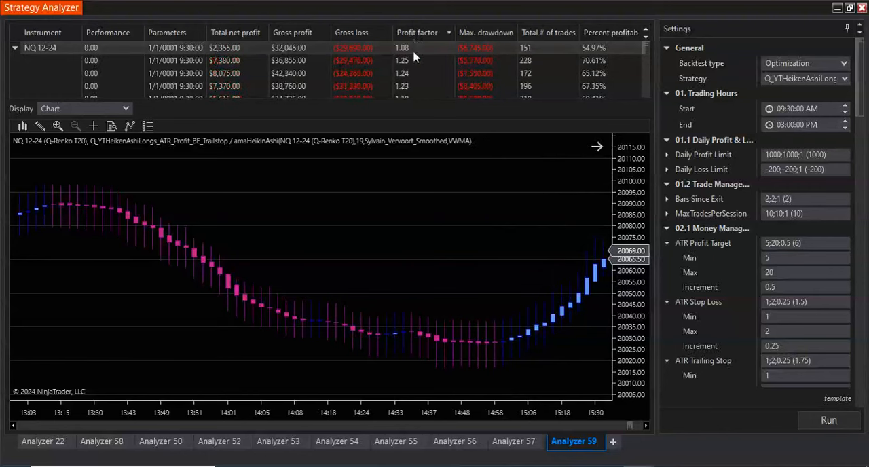
pyautogui.click(413, 62)
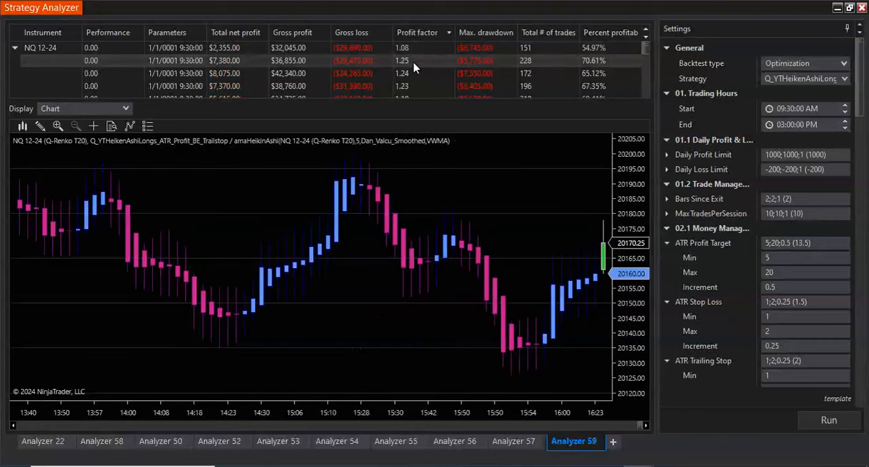
pyautogui.click(639, 425)
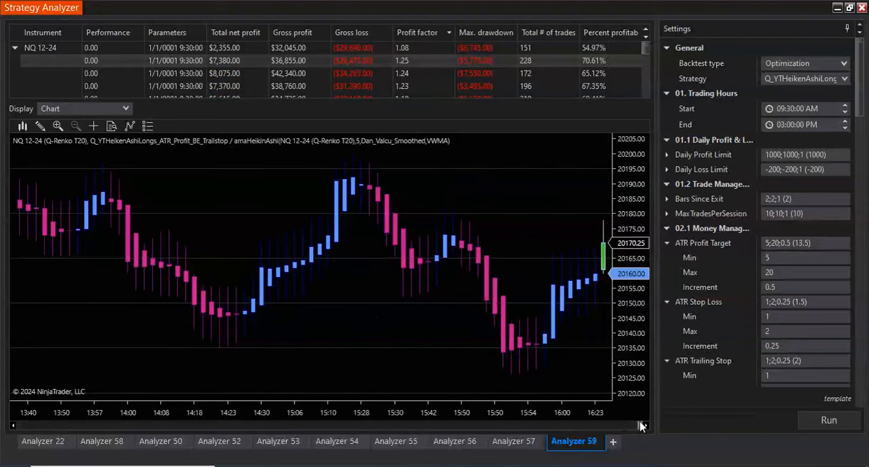
pyautogui.scroll(10, 478, 286)
# - In the HA Smoothing types being optimized, enable EHMA and disable Distant_Coefficient_Filter, Gauss_2 and HMA
pyautogui.scroll(-10, 478, 286)
pyautogui.scroll(-4, 726, 284)
pyautogui.scroll(-15, 726, 283)
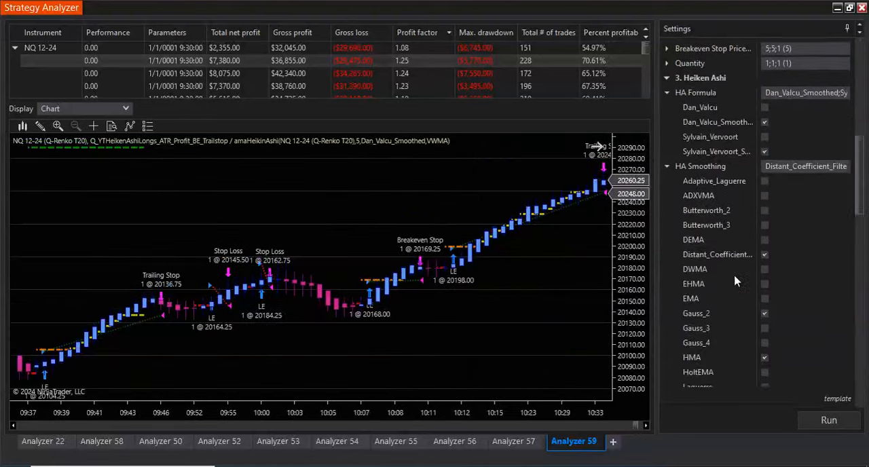
pyautogui.scroll(12, 744, 276)
pyautogui.scroll(-5, 744, 307)
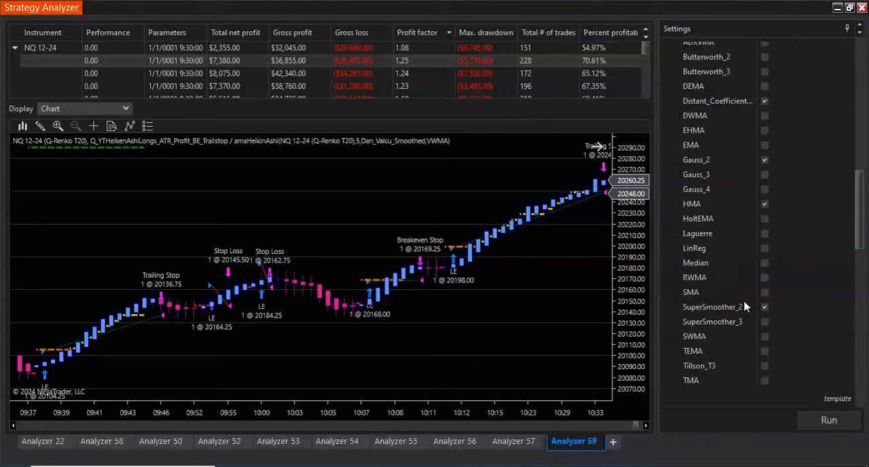
pyautogui.scroll(4, 744, 307)
pyautogui.click(764, 223)
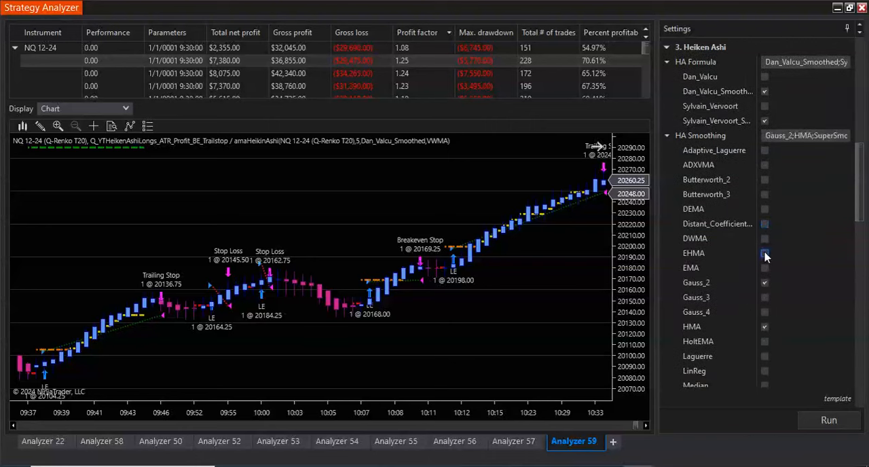
pyautogui.click(764, 254)
pyautogui.click(765, 283)
pyautogui.click(765, 327)
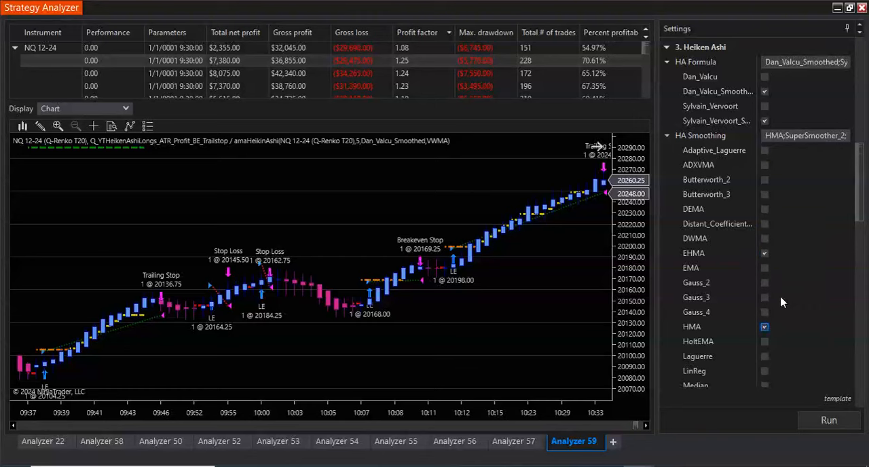
# - Disable SuperSmoother_2, VWMA and ZLEMA in the HA Smoothing types being optimized
pyautogui.scroll(-6, 781, 302)
pyautogui.click(764, 154)
pyautogui.click(765, 258)
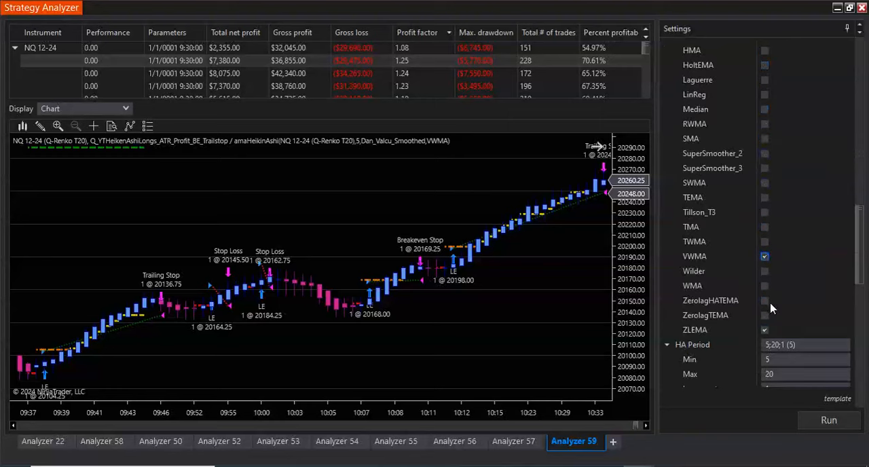
pyautogui.click(765, 330)
# - Collapse the HA Smoothing options and add Sylvain_Vervoort to the HA Formula types being optimized
pyautogui.scroll(5, 720, 245)
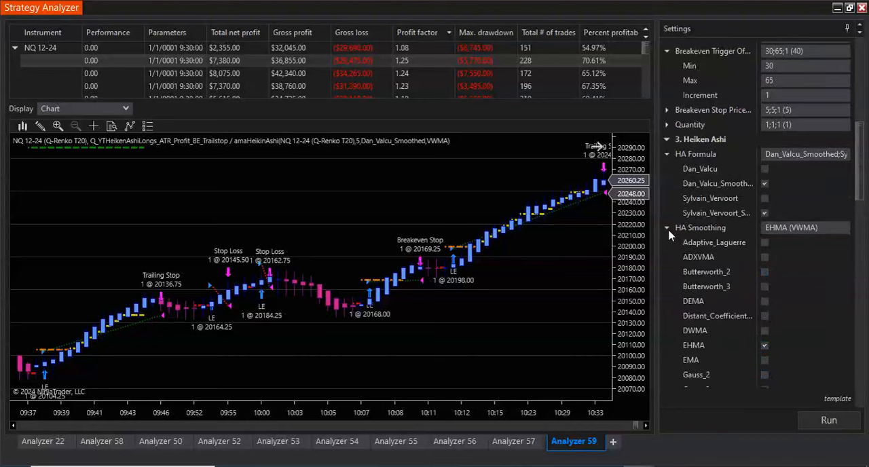
pyautogui.click(668, 230)
pyautogui.click(764, 198)
pyautogui.scroll(4, 721, 265)
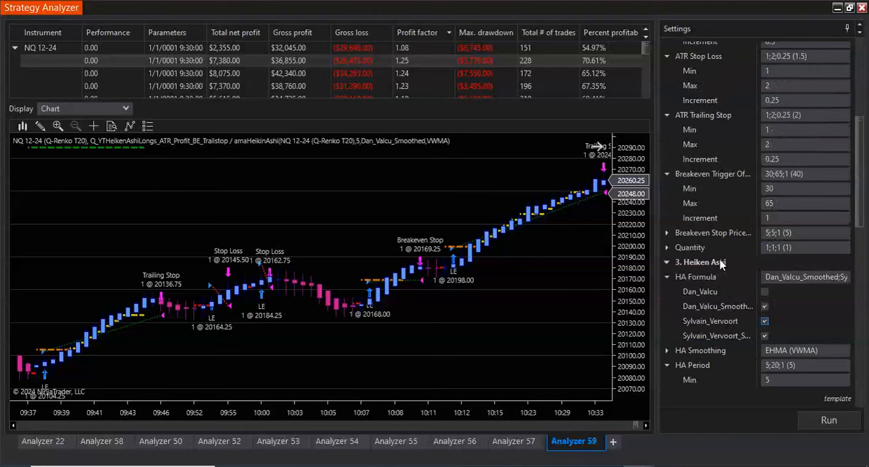
# - Set the data series to 5 Minute bars and run the optimization
pyautogui.scroll(-7, 721, 264)
pyautogui.click(826, 299)
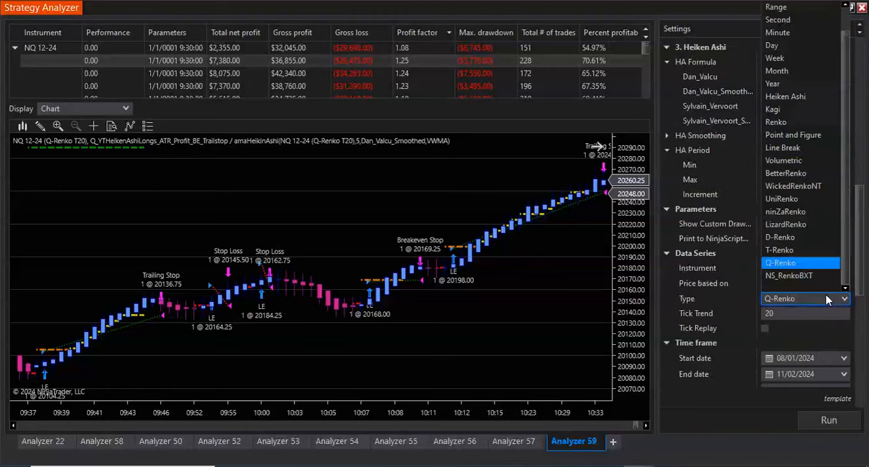
pyautogui.scroll(1, 787, 112)
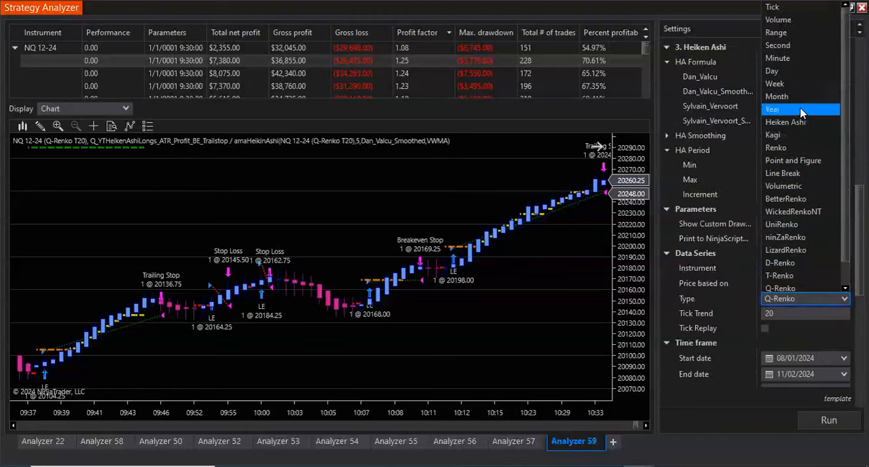
pyautogui.click(789, 60)
pyautogui.click(778, 312)
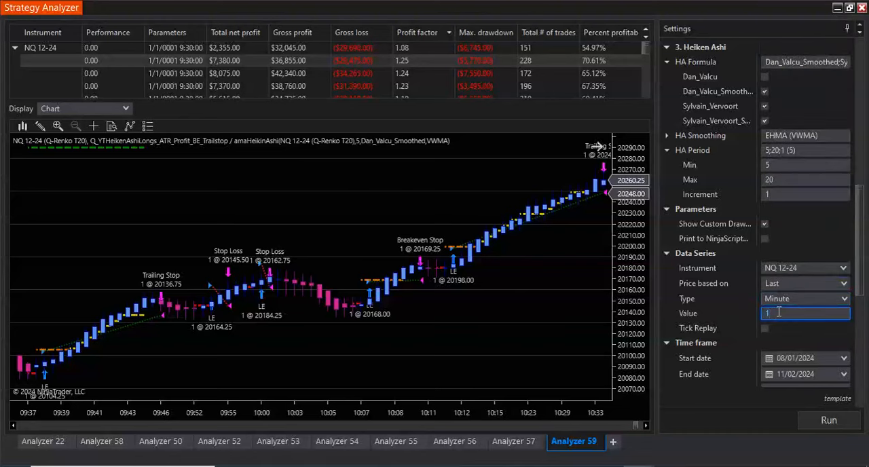
pyautogui.write('5')
pyautogui.click(815, 421)
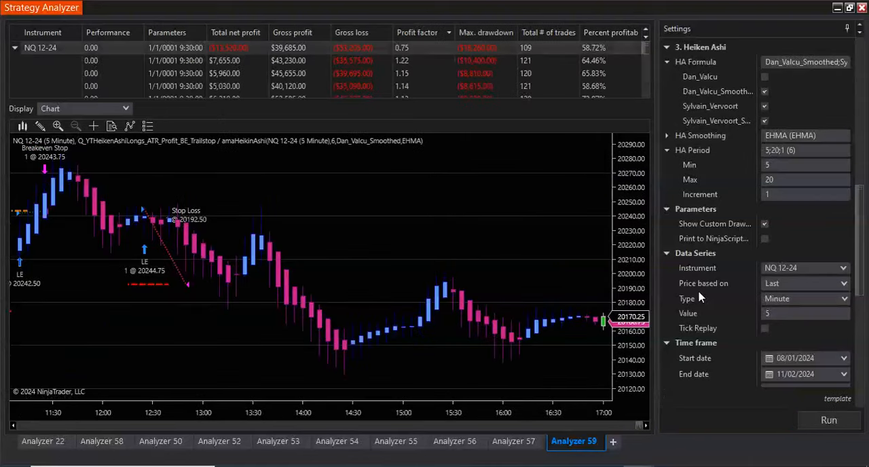
# - Examine the 5-minute optimization result's entries, stops and trailing exits on the chart, back through October
pyautogui.scroll(-5, 492, 249)
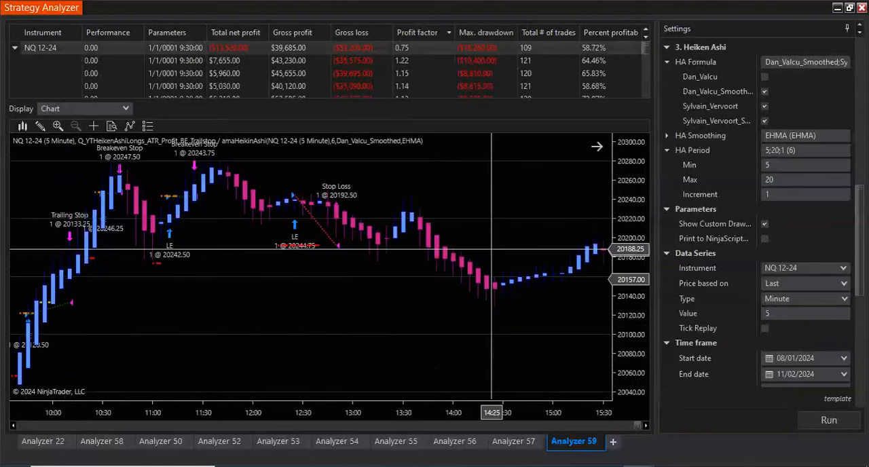
pyautogui.scroll(10, 491, 249)
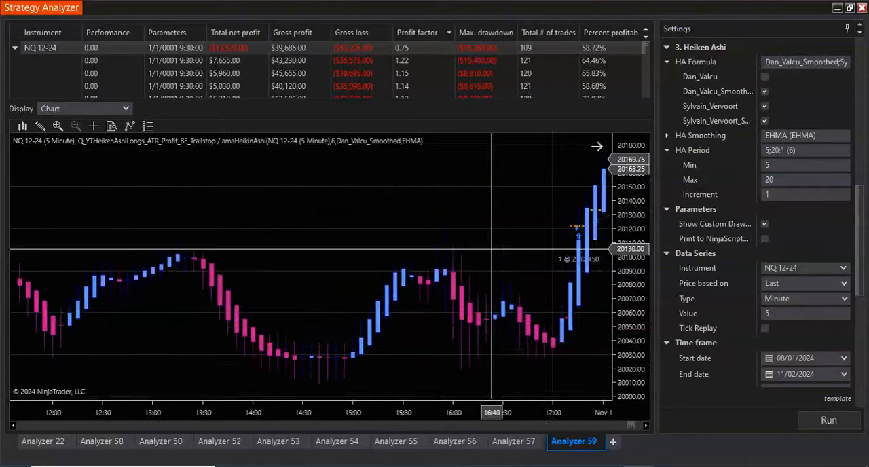
pyautogui.scroll(10, 491, 249)
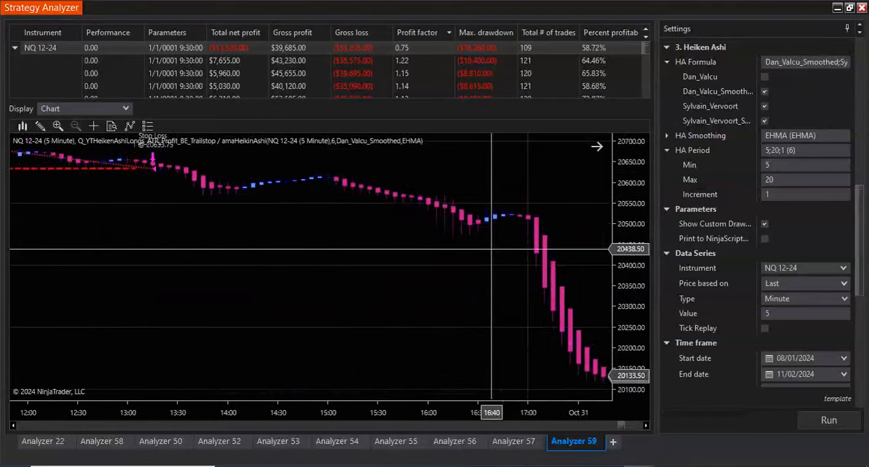
pyautogui.scroll(3, 492, 251)
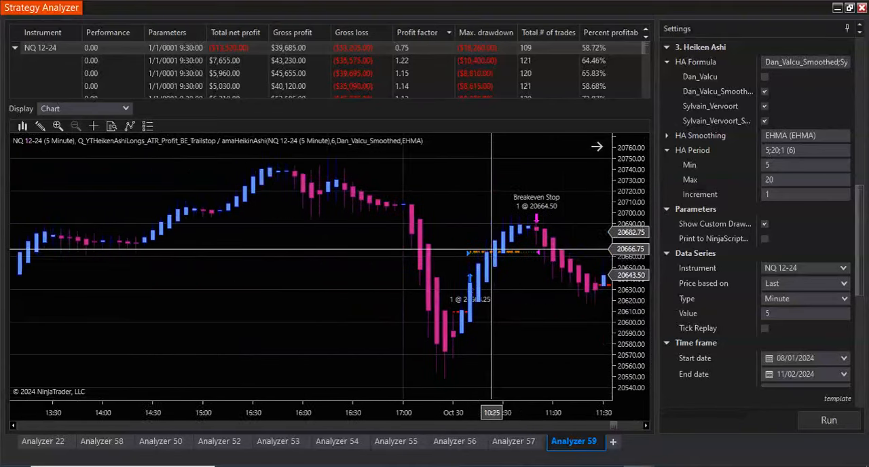
pyautogui.scroll(-10, 492, 249)
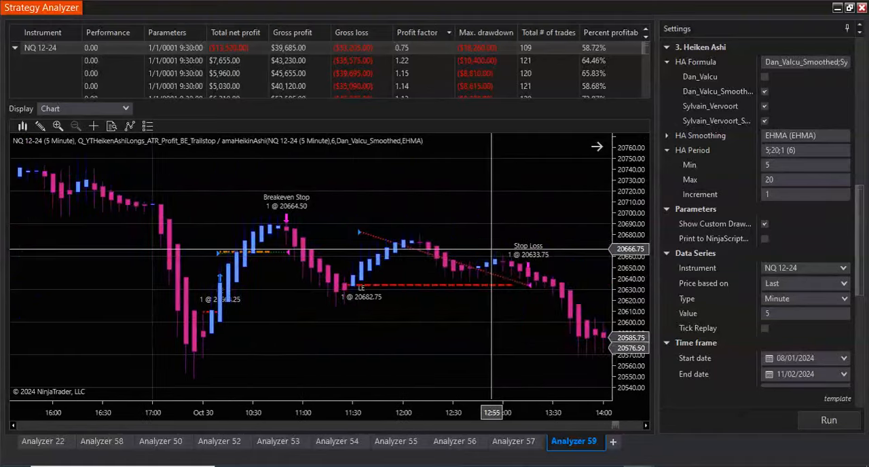
pyautogui.scroll(-5, 491, 250)
pyautogui.scroll(10, 491, 249)
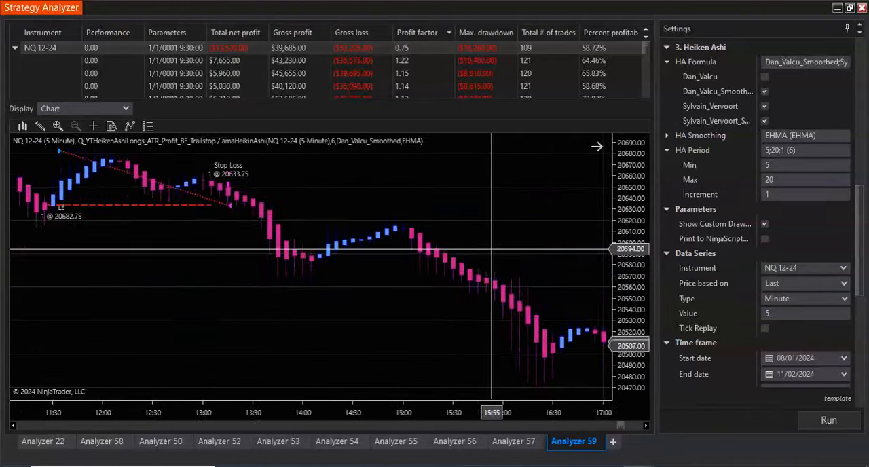
pyautogui.scroll(10, 491, 249)
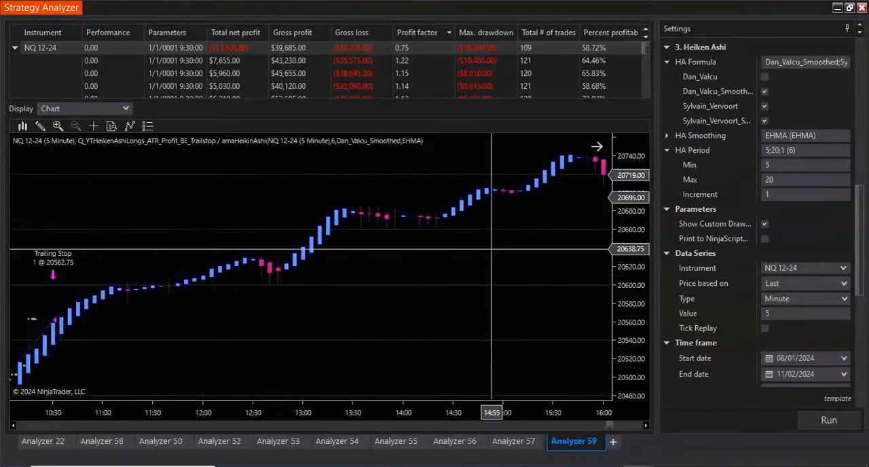
pyautogui.scroll(3, 491, 249)
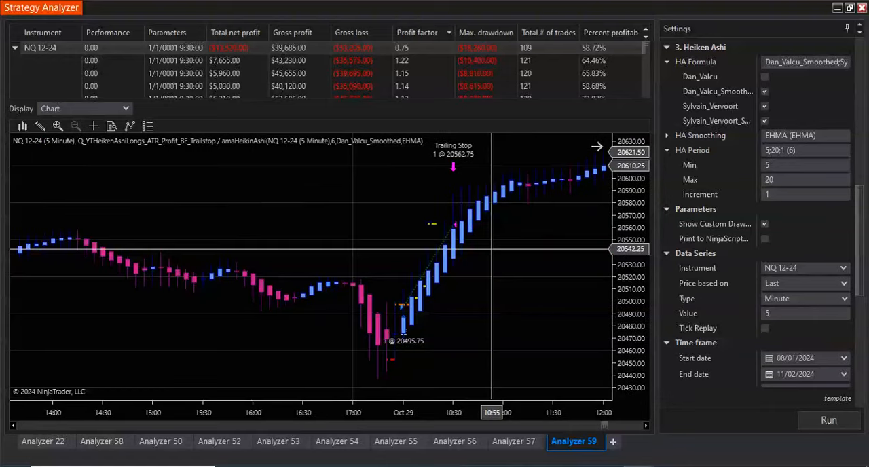
pyautogui.scroll(-7, 492, 249)
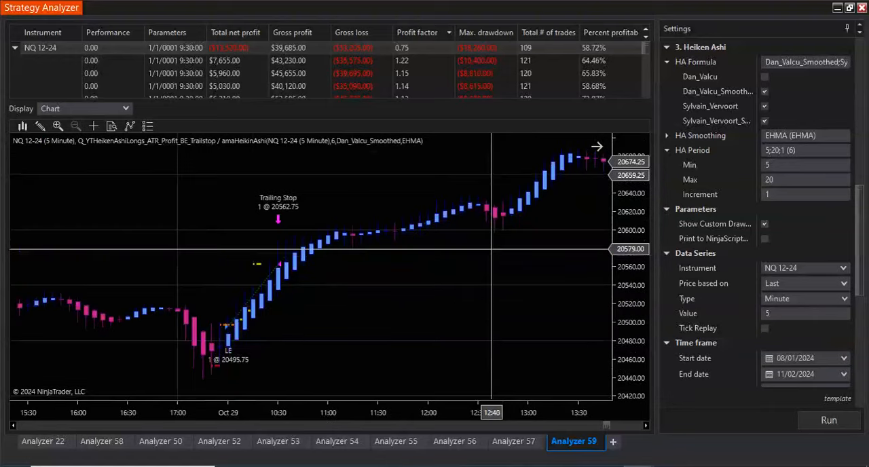
pyautogui.scroll(5, 491, 249)
pyautogui.moveTo(606, 426); pyautogui.dragTo(553, 415)
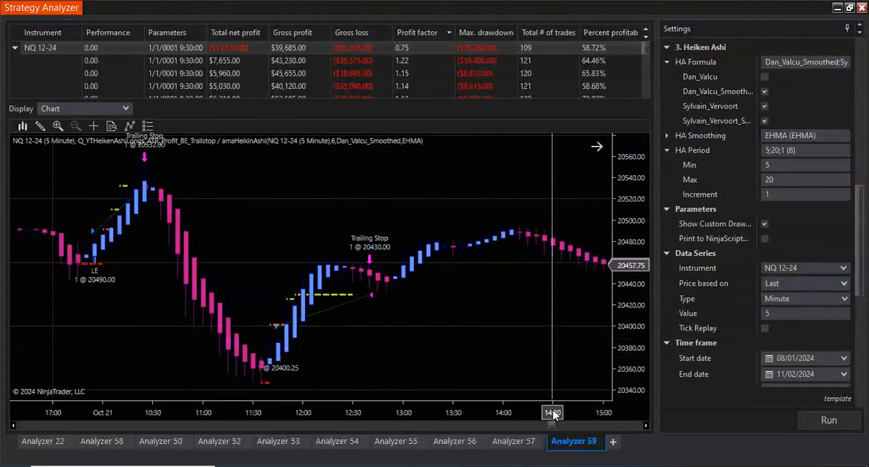
# - Switch the trading hours to the CME US Index Futures template that covers the overnight session and rerun the optimization
pyautogui.scroll(-4, 796, 291)
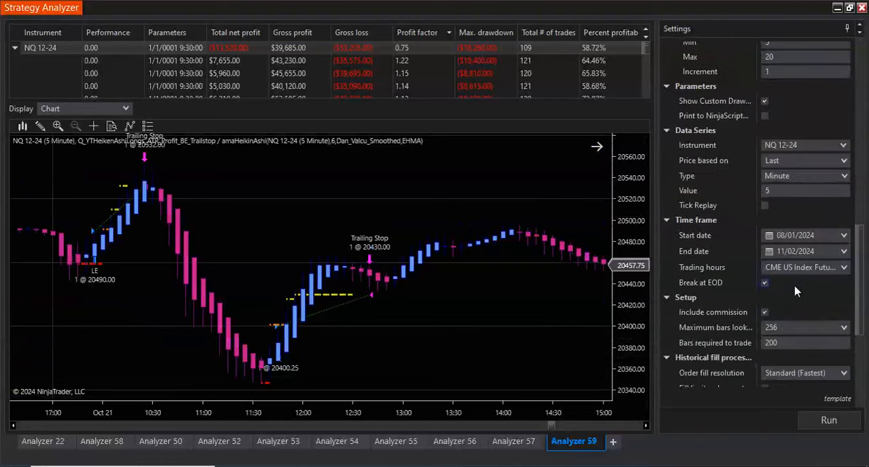
pyautogui.click(825, 268)
pyautogui.scroll(2, 821, 162)
pyautogui.scroll(1, 820, 161)
pyautogui.click(814, 105)
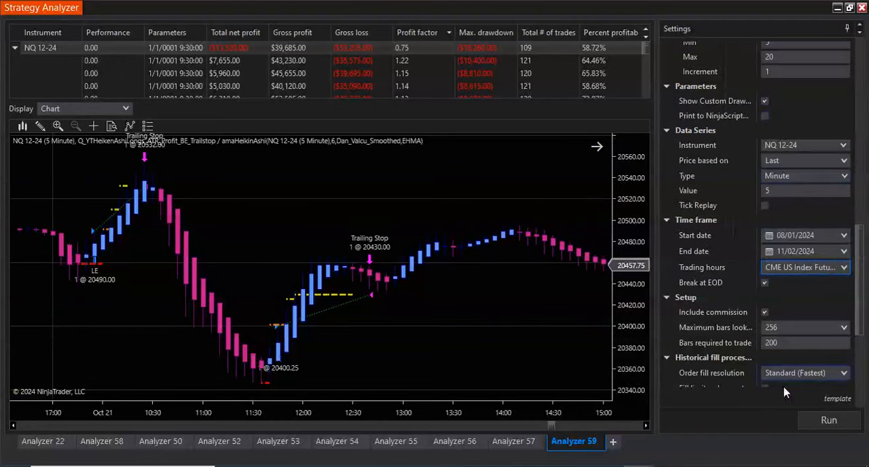
pyautogui.click(811, 419)
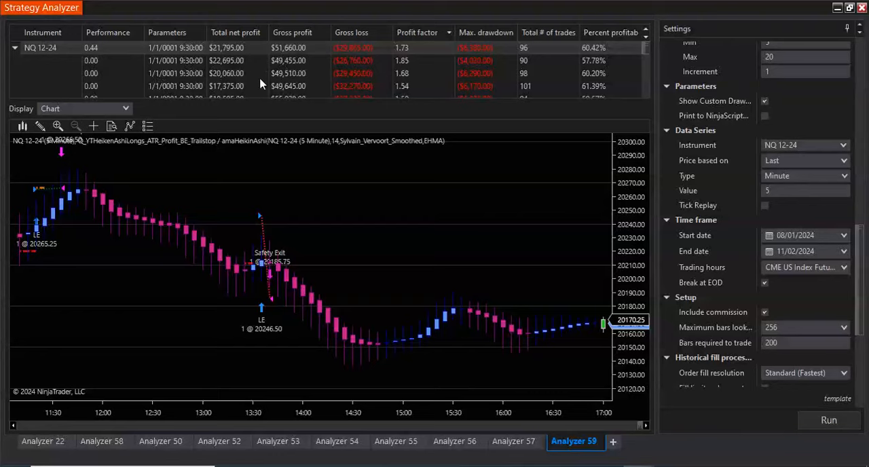
# - Examine the trades of the new top 5-minute result on the chart across earlier sessions
pyautogui.scroll(10, 438, 262)
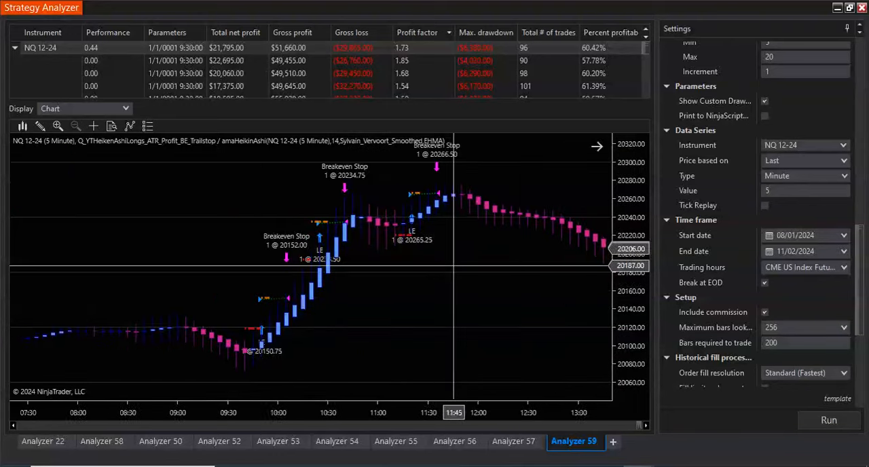
pyautogui.scroll(10, 466, 272)
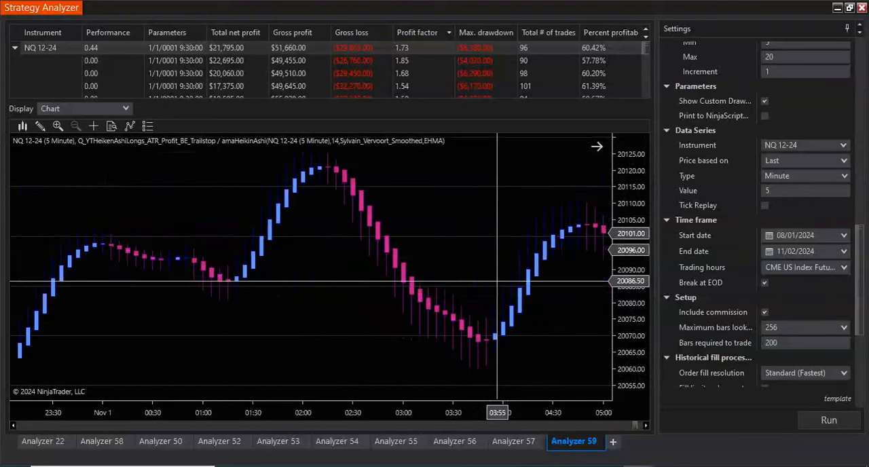
pyautogui.scroll(15, 497, 271)
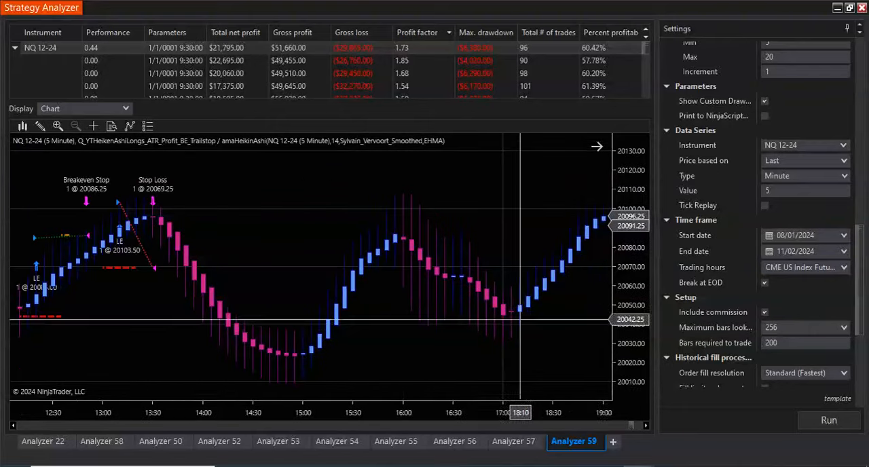
# - Set the data series to Q-Renko bars with a tick trend of 20 and rerun the optimization
pyautogui.scroll(15, 551, 314)
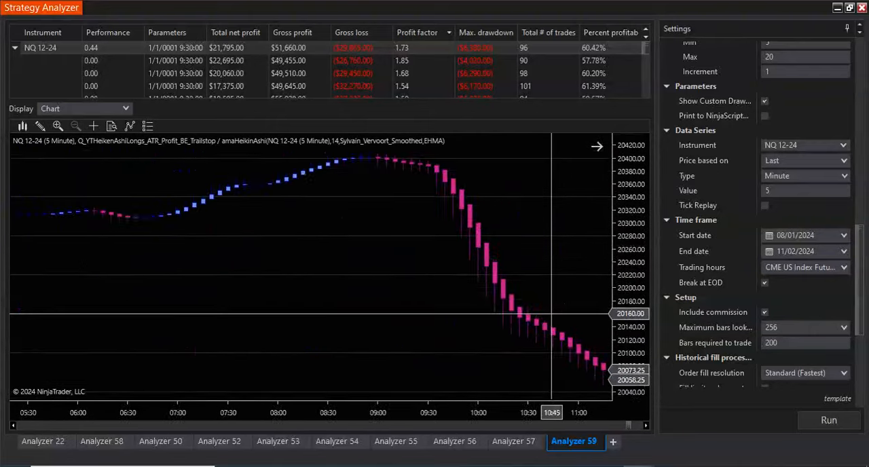
pyautogui.scroll(6, 551, 314)
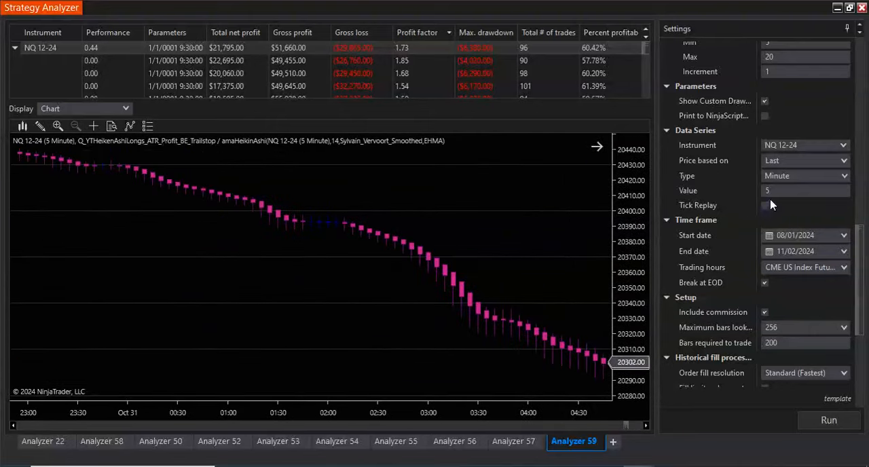
pyautogui.click(788, 179)
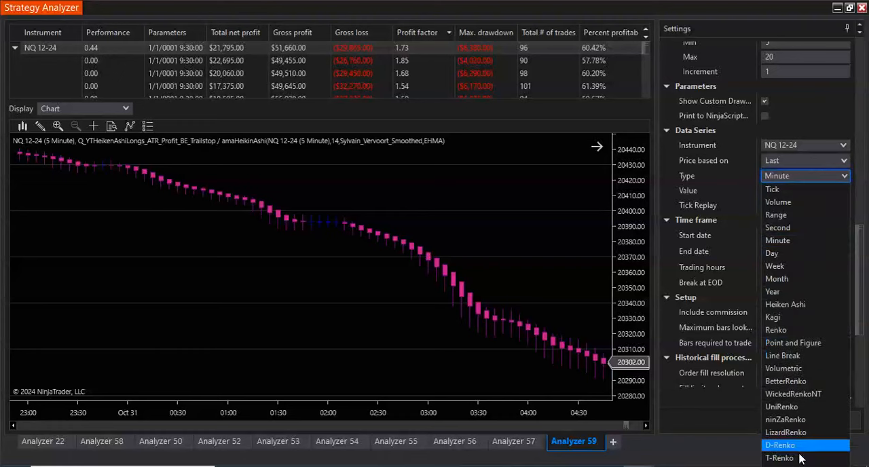
pyautogui.click(787, 464)
pyautogui.click(782, 191)
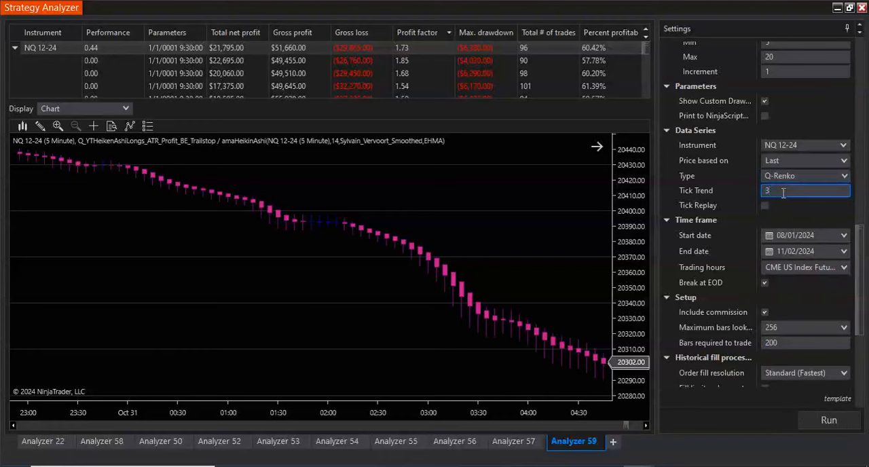
pyautogui.write('20')
pyautogui.click(822, 424)
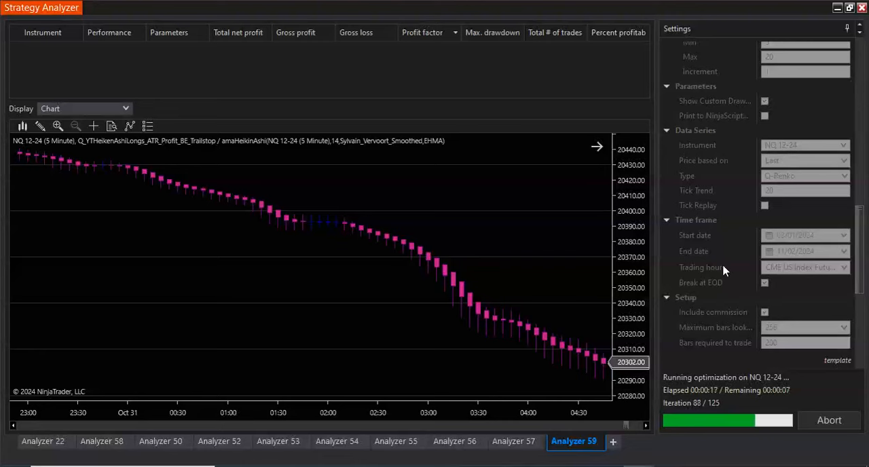
# - Switch to Quagensia and review the Heiken Ashi longs algo's main entry conditions, entry actions and exit logic blocks
pyautogui.click(515, 466)
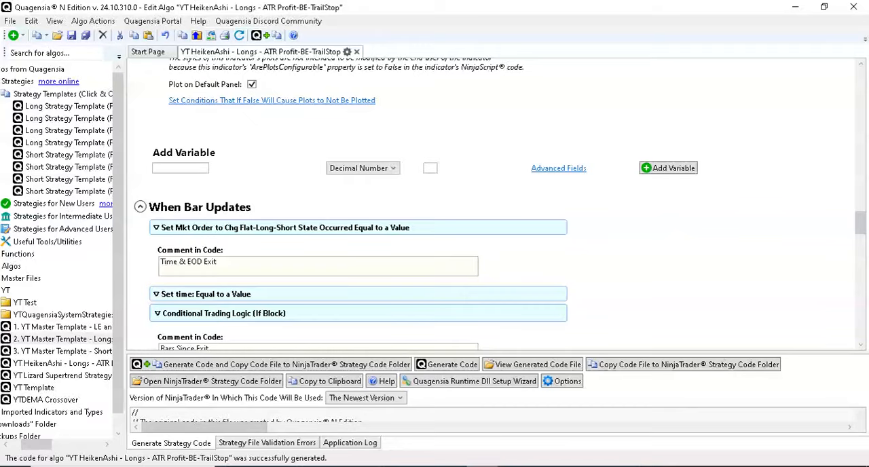
pyautogui.scroll(-10, 738, 251)
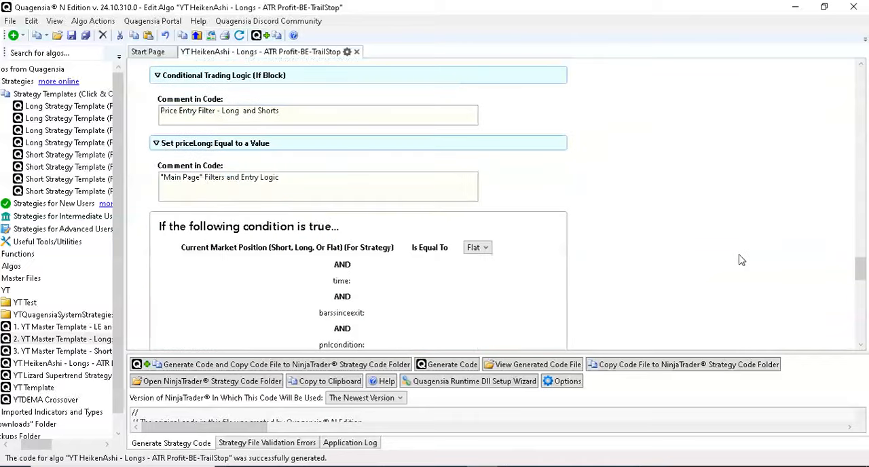
pyautogui.scroll(-5, 741, 260)
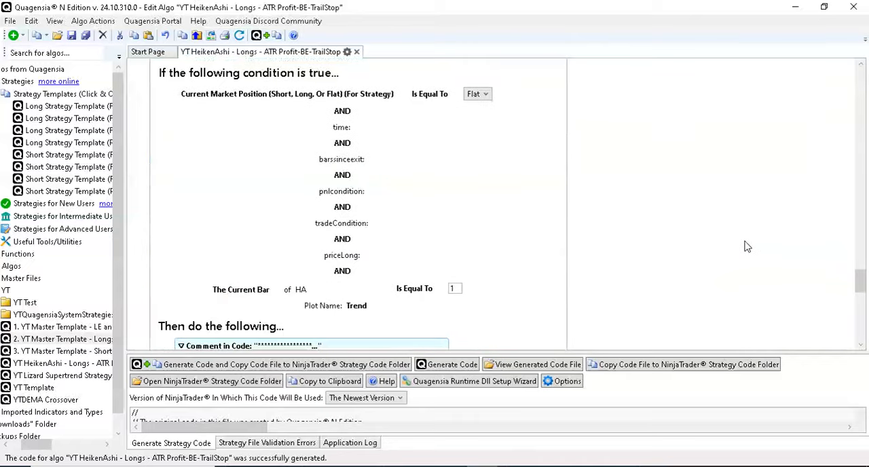
pyautogui.scroll(-3, 703, 227)
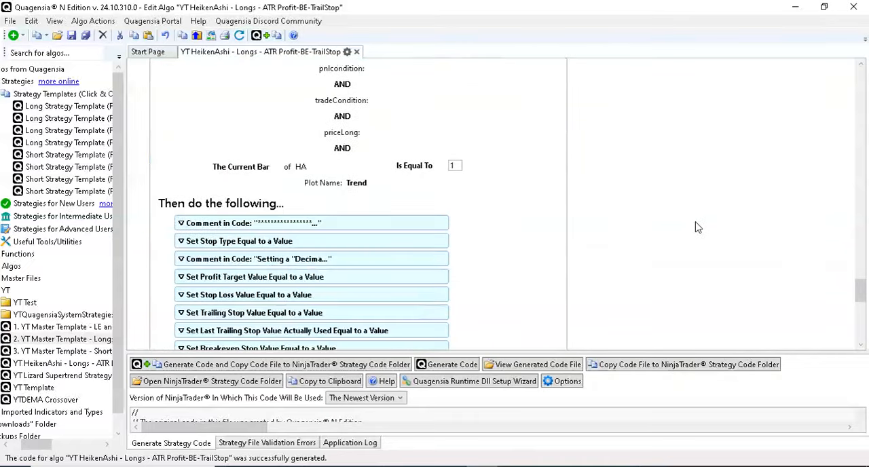
pyautogui.scroll(-4, 696, 226)
pyautogui.scroll(4, 696, 226)
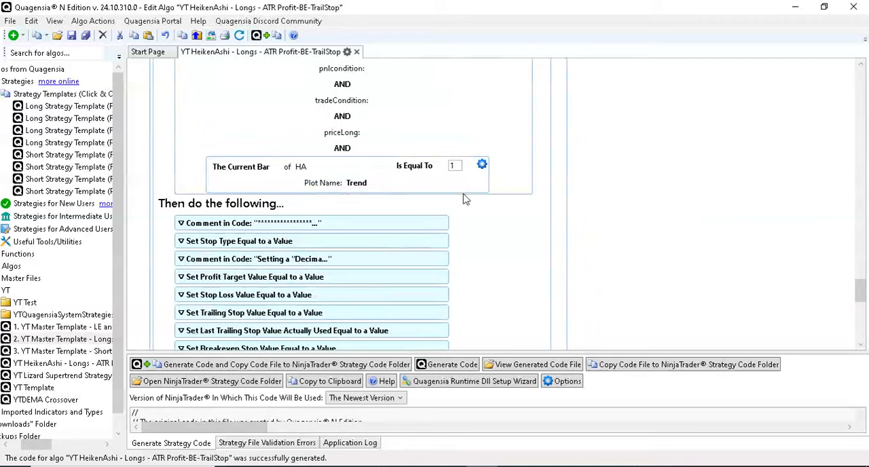
pyautogui.scroll(-11, 558, 253)
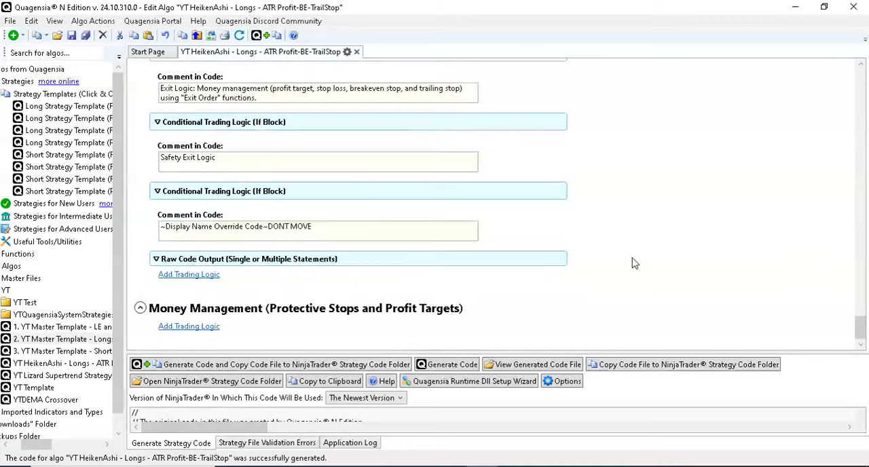
pyautogui.scroll(5, 637, 263)
pyautogui.scroll(10, 645, 268)
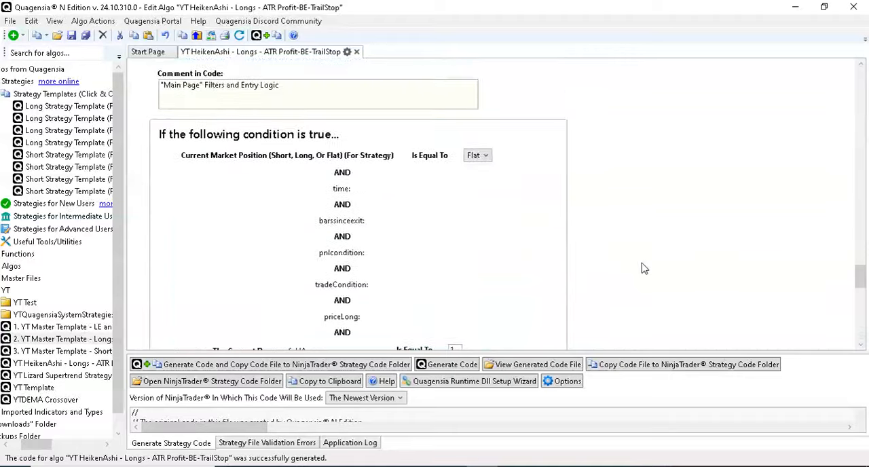
# - Check the HA indicator's input series and parameters against the entry condition, and return to the NinjaTrader Strategy Analyzer
pyautogui.scroll(10, 652, 277)
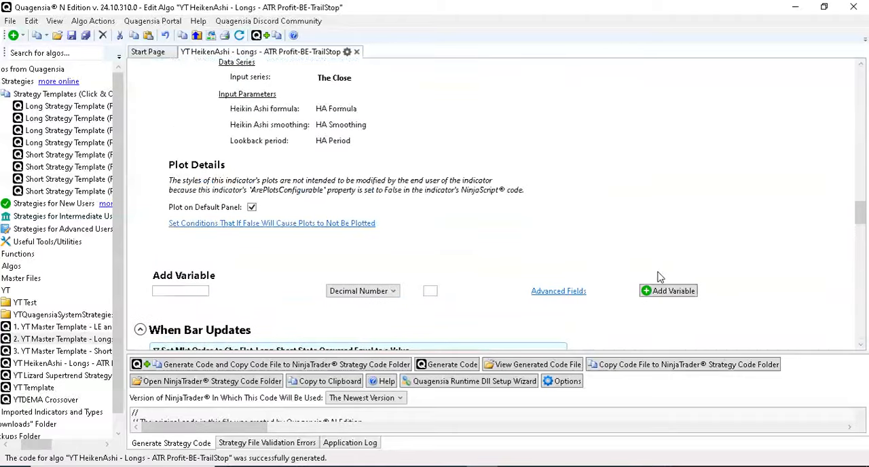
pyautogui.scroll(3, 662, 279)
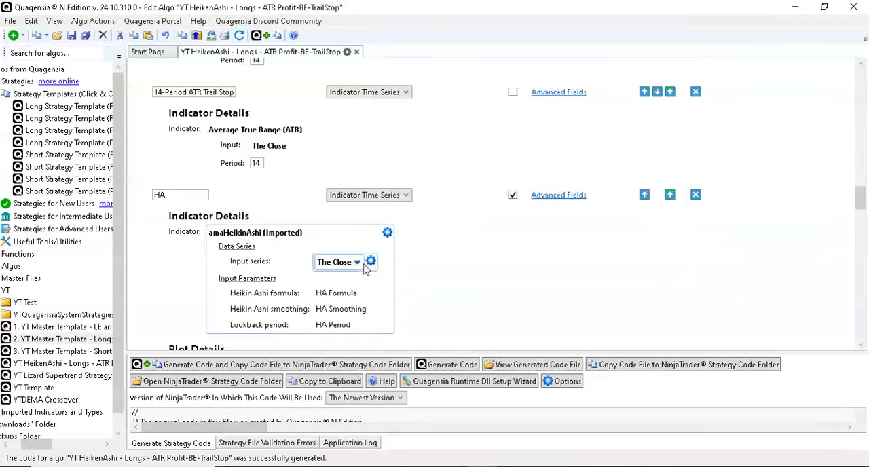
pyautogui.moveTo(371, 267)
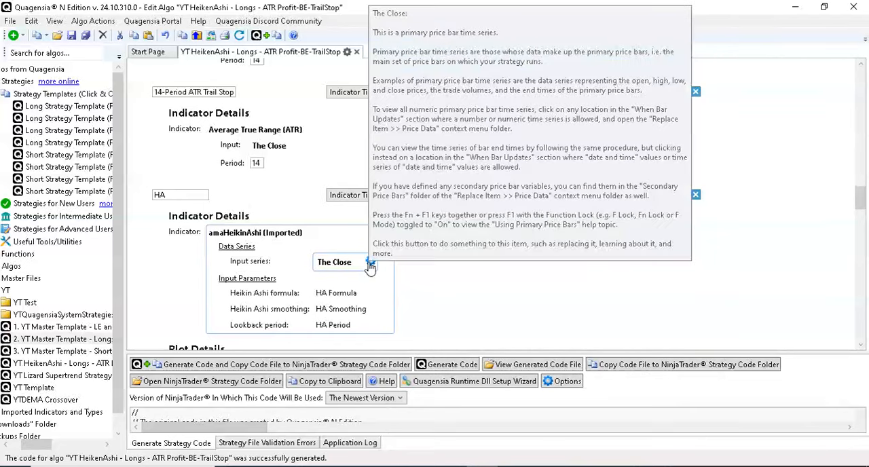
pyautogui.scroll(-5, 431, 277)
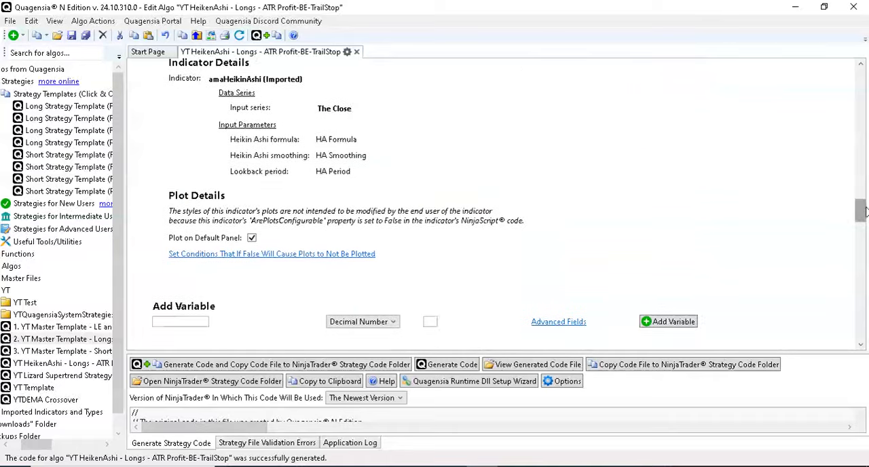
pyautogui.scroll(-15, 860, 212)
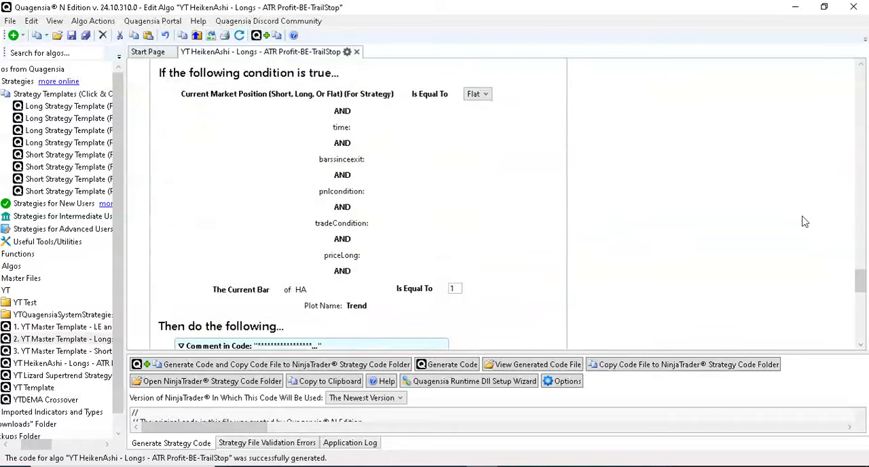
pyautogui.scroll(-5, 823, 220)
pyautogui.click(795, 7)
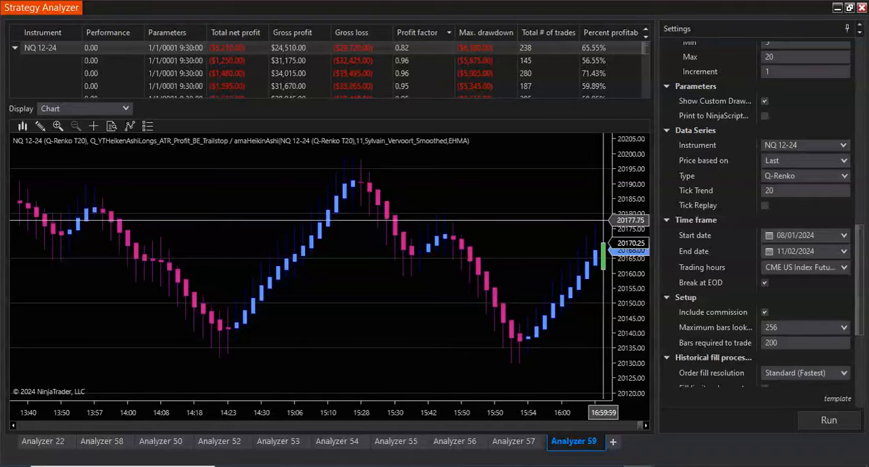
# - Examine the Q-Renko optimization results in the table and the top result's entries and stop exits on the chart
pyautogui.scroll(10, 566, 263)
pyautogui.scroll(10, 565, 263)
pyautogui.scroll(-1, 466, 75)
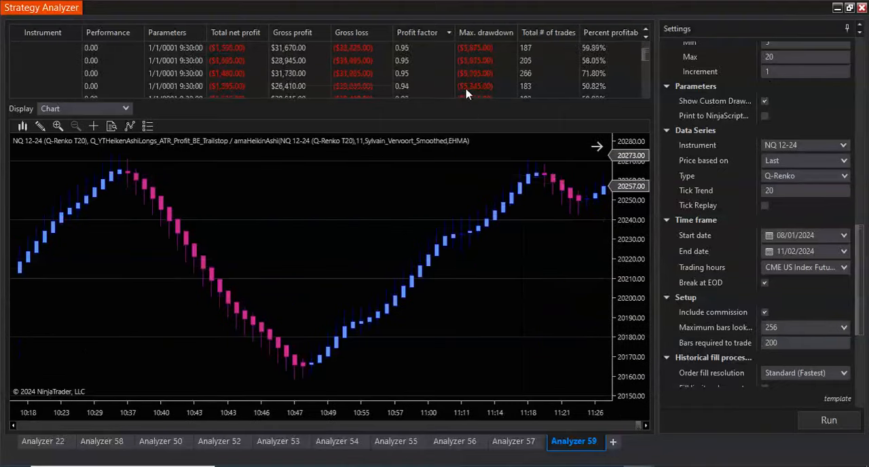
pyautogui.scroll(1, 499, 68)
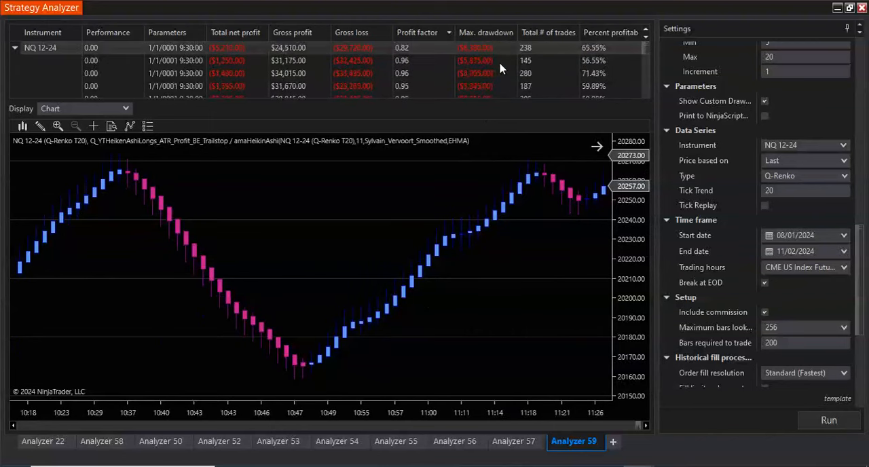
pyautogui.click(636, 426)
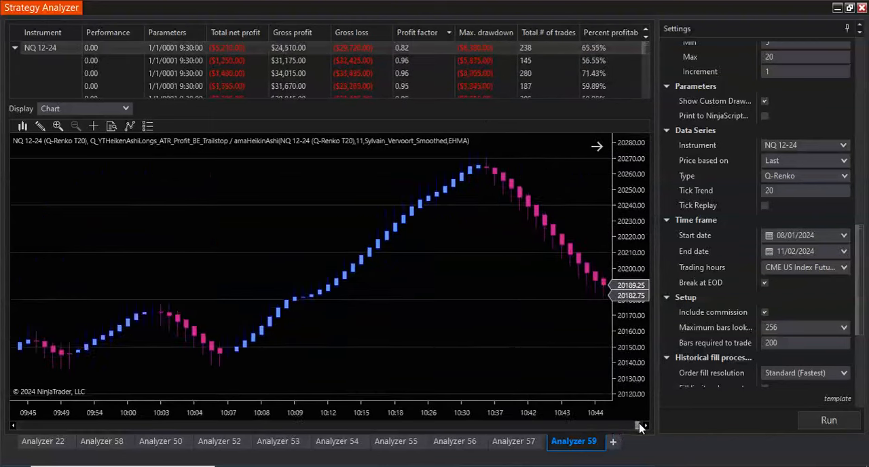
pyautogui.scroll(-10, 494, 355)
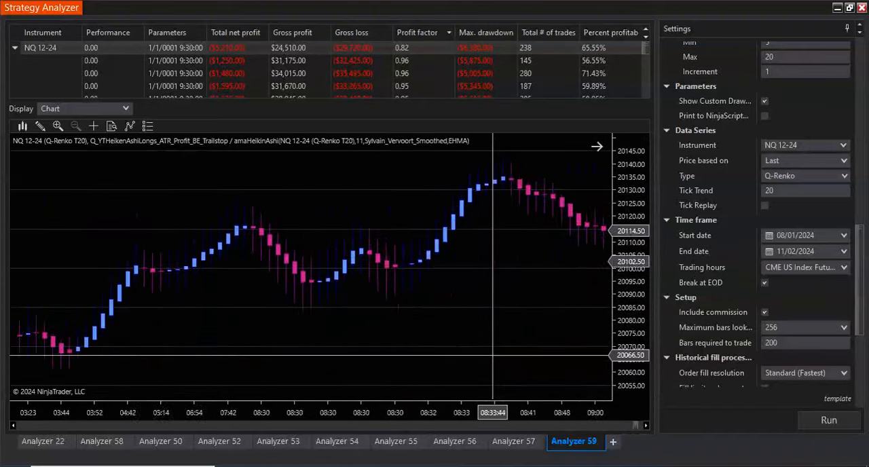
pyautogui.scroll(-4, 493, 355)
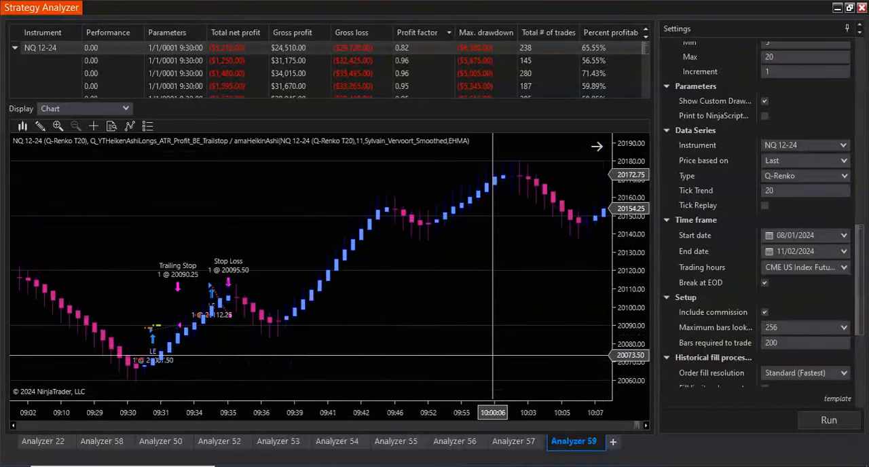
pyautogui.scroll(3, 500, 355)
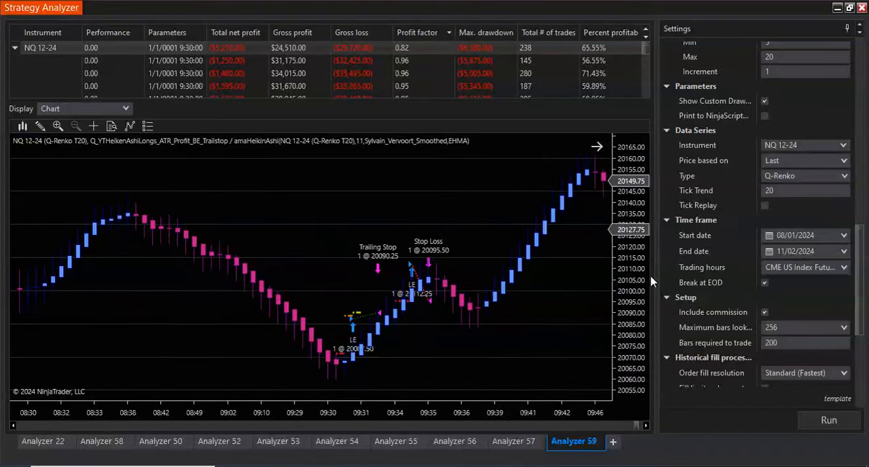
# - Raise the optimization maximum to 4 for both the ATR Stop Loss and the ATR Trailing Stop
pyautogui.scroll(5, 720, 241)
pyautogui.scroll(5, 719, 242)
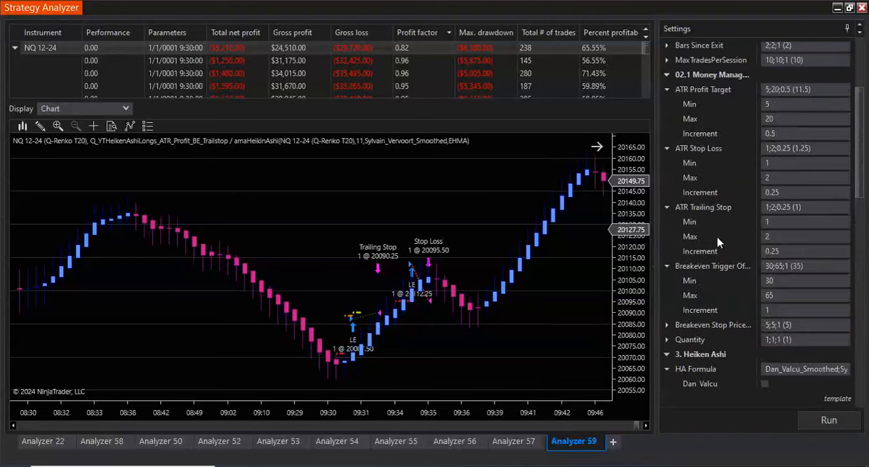
pyautogui.click(779, 178)
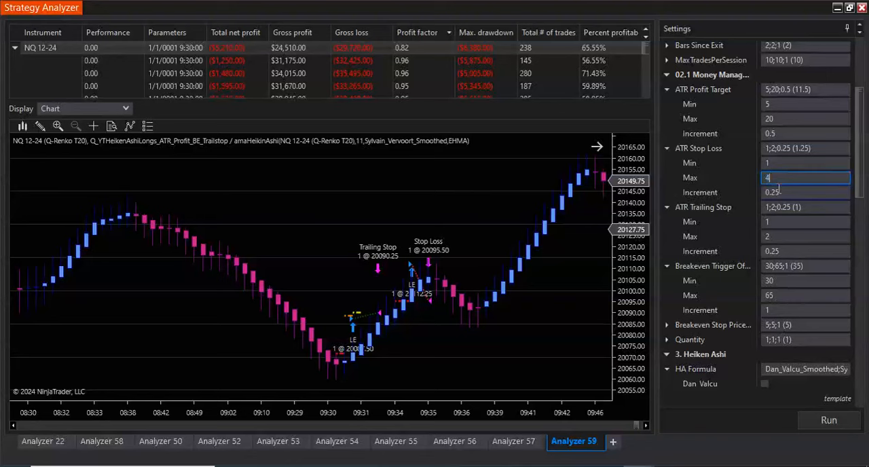
pyautogui.click(773, 235)
pyautogui.write('4')
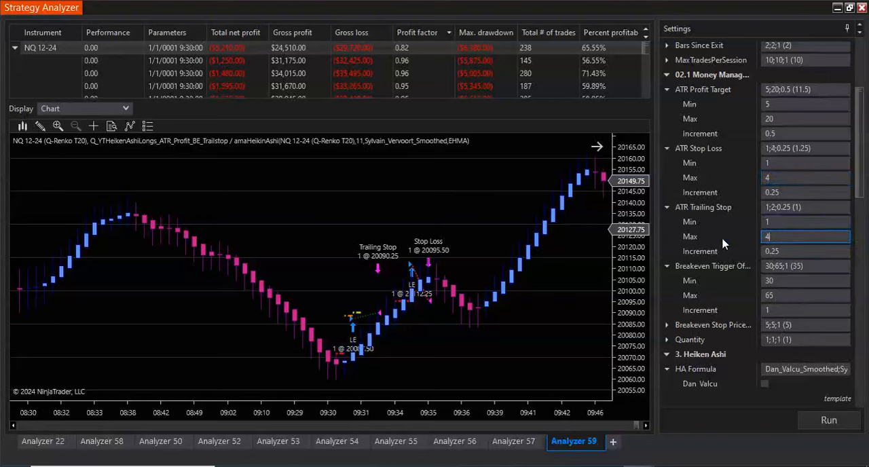
# - Add the Distant_Coefficient type to the HA Smoothing options being optimized, alongside EHMA
pyautogui.scroll(3, 685, 294)
pyautogui.scroll(-5, 682, 309)
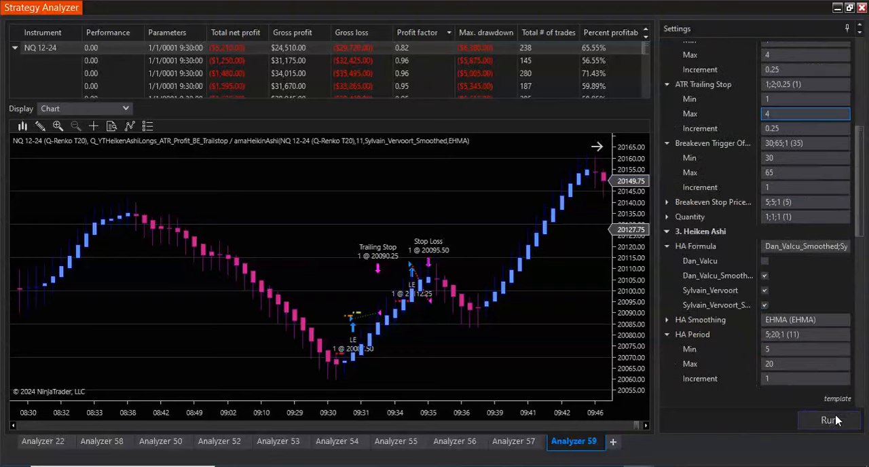
pyautogui.scroll(-3, 676, 279)
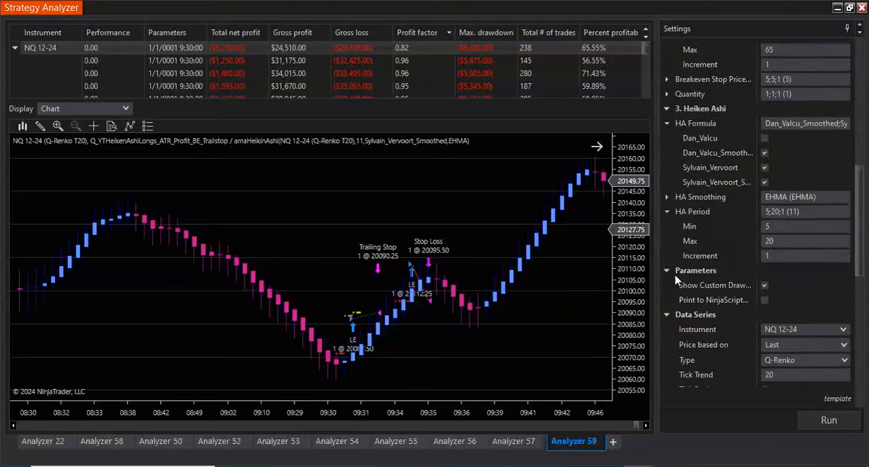
pyautogui.click(666, 197)
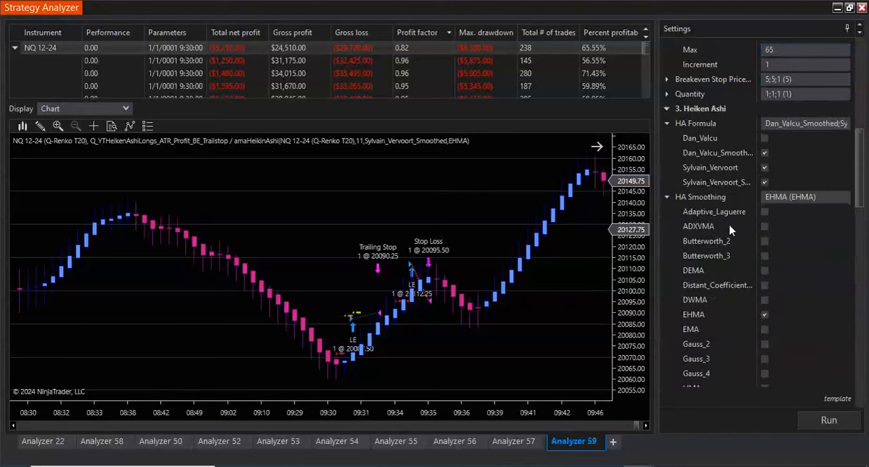
pyautogui.scroll(10, 407, 339)
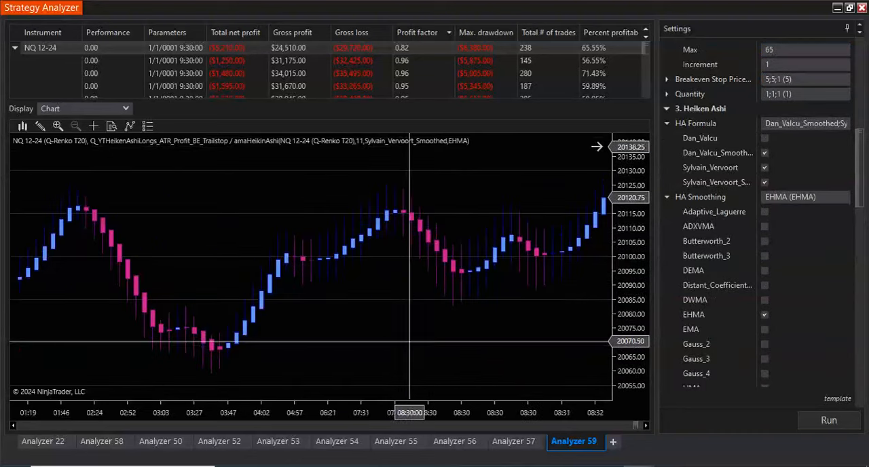
pyautogui.scroll(-10, 409, 341)
pyautogui.scroll(-4, 455, 338)
pyautogui.scroll(-3, 725, 255)
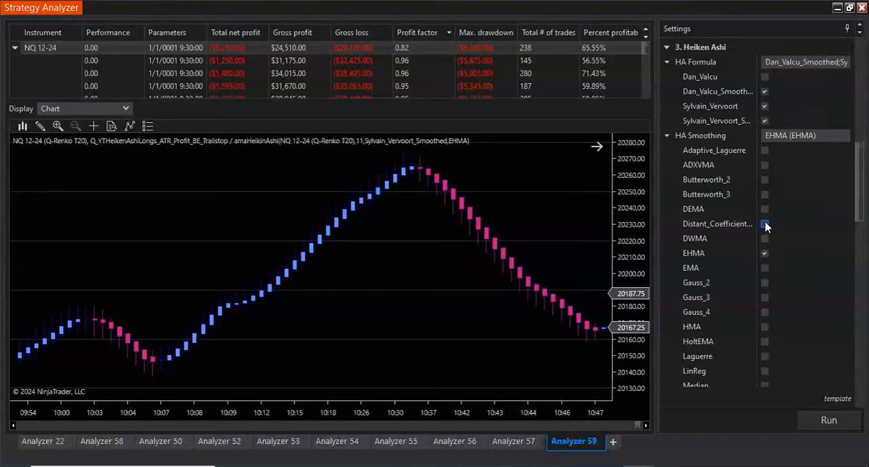
pyautogui.scroll(-20, 746, 291)
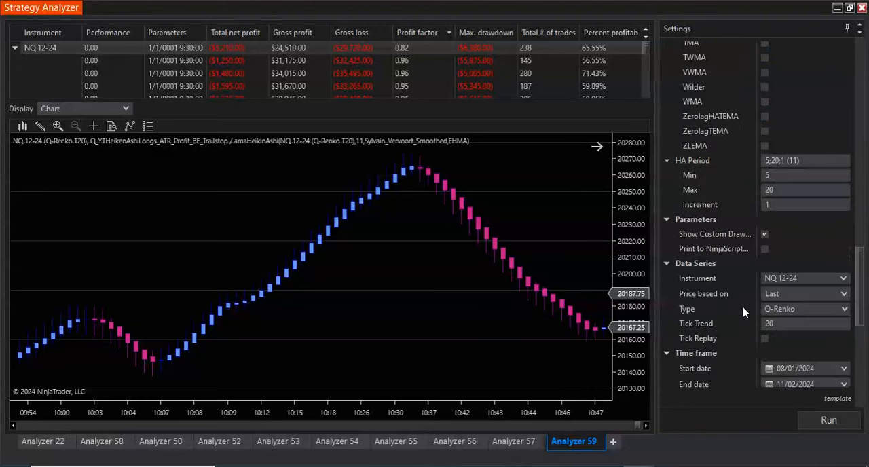
pyautogui.scroll(-10, 746, 316)
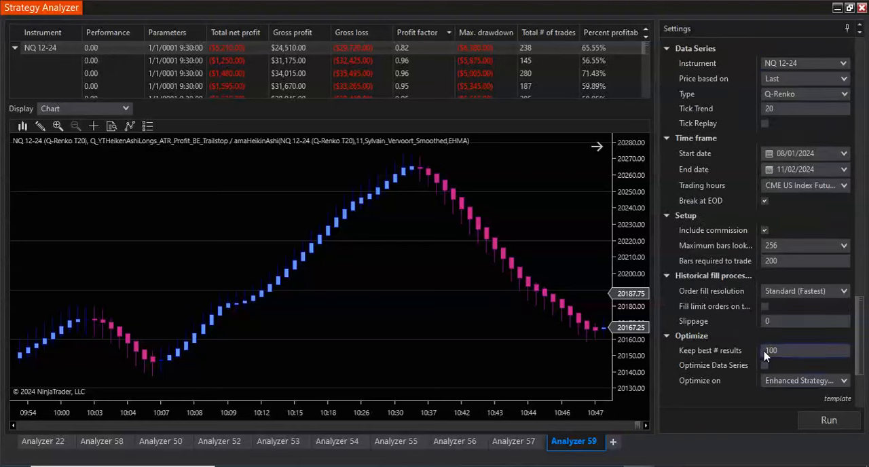
pyautogui.scroll(10, 770, 286)
pyautogui.scroll(10, 753, 299)
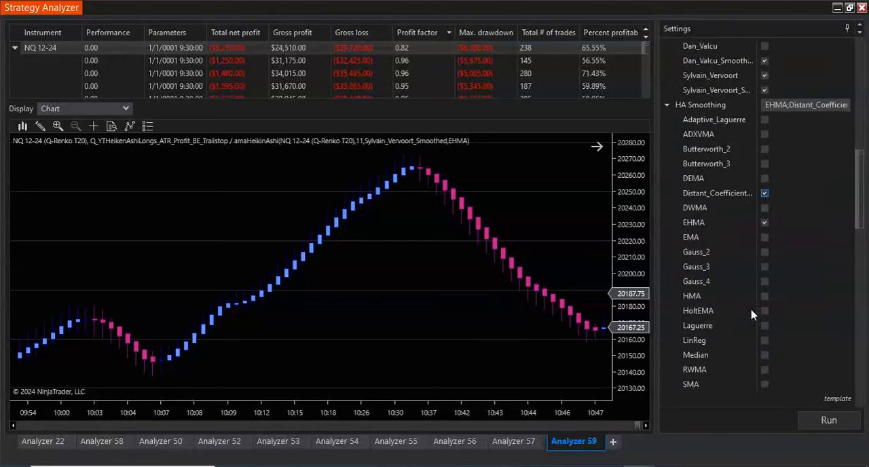
# - Exclude the Sylvain_Vervoort option from the HA Formula types being optimized and run the optimization
pyautogui.click(667, 352)
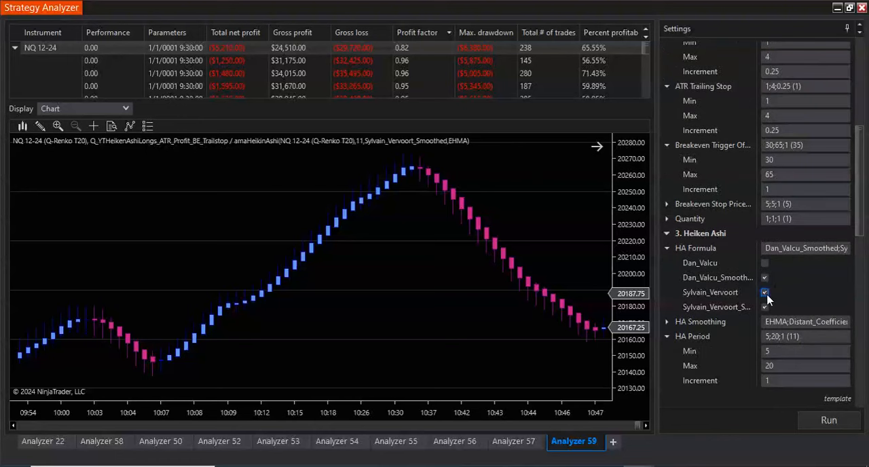
pyautogui.click(817, 419)
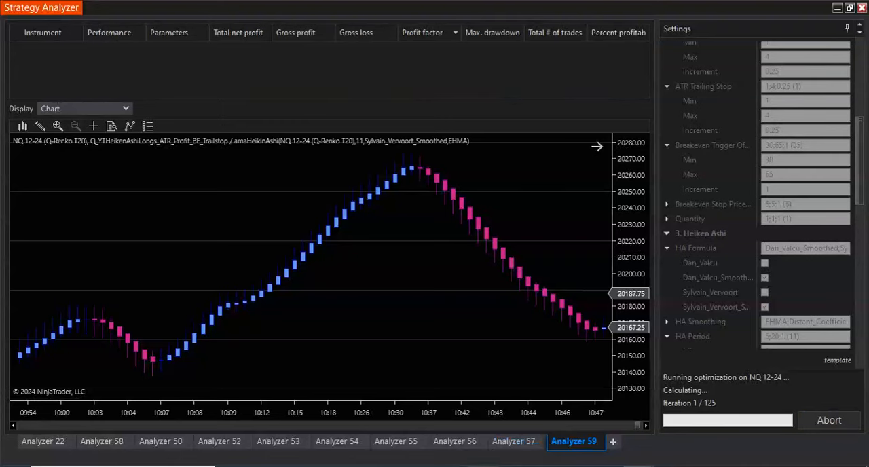
# - Switch to Quagensia, review the algo's HA indicator, entry condition and exit logic blocks, and return to the Strategy Analyzer
pyautogui.click(483, 466)
pyautogui.scroll(15, 690, 261)
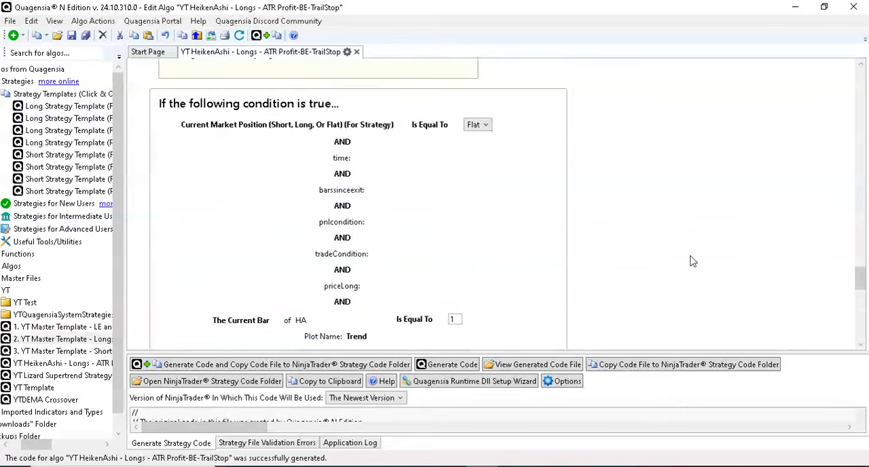
pyautogui.scroll(3, 690, 261)
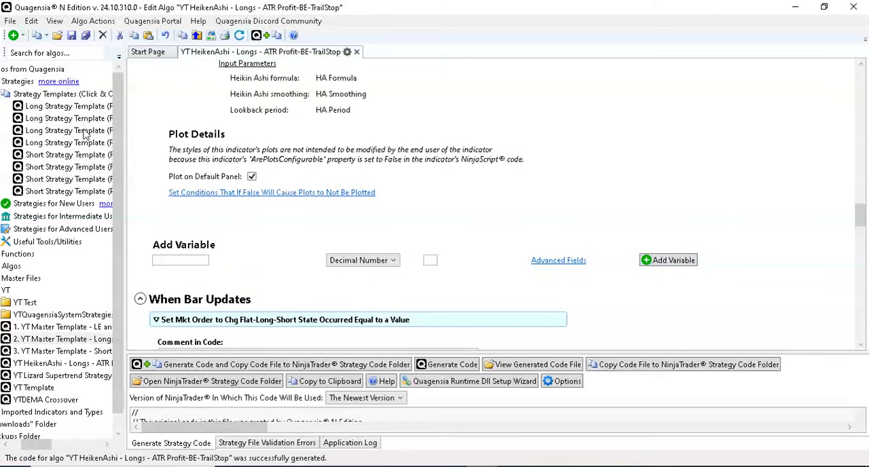
pyautogui.moveTo(149, 148); pyautogui.dragTo(149, 149)
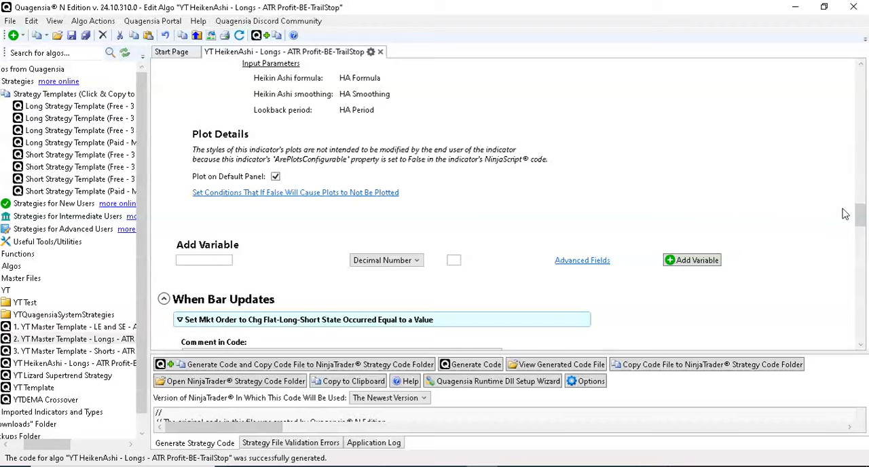
pyautogui.moveTo(860, 214); pyautogui.dragTo(863, 279)
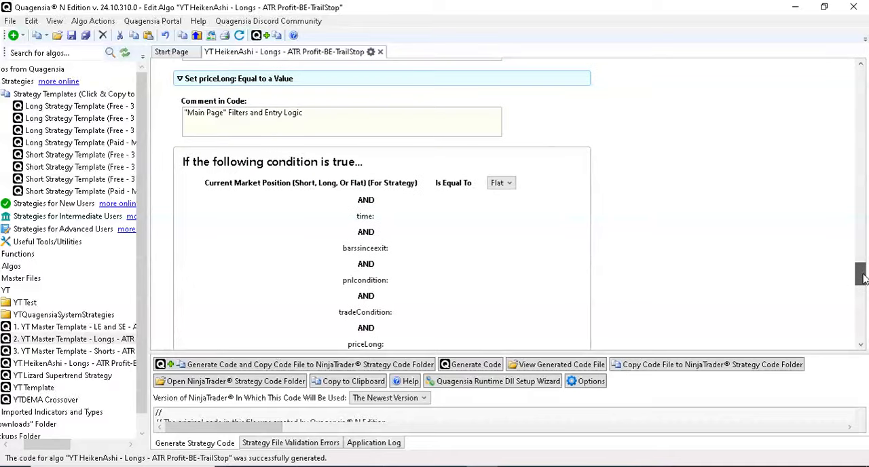
pyautogui.moveTo(864, 278); pyautogui.dragTo(864, 322)
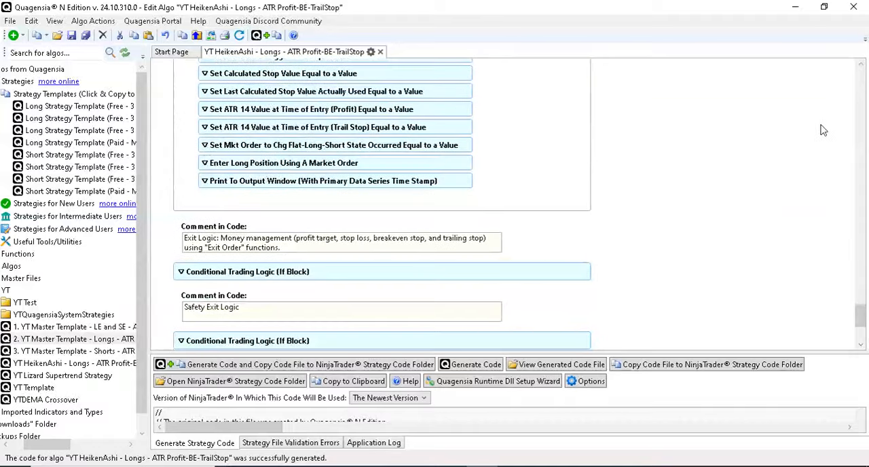
pyautogui.click(794, 7)
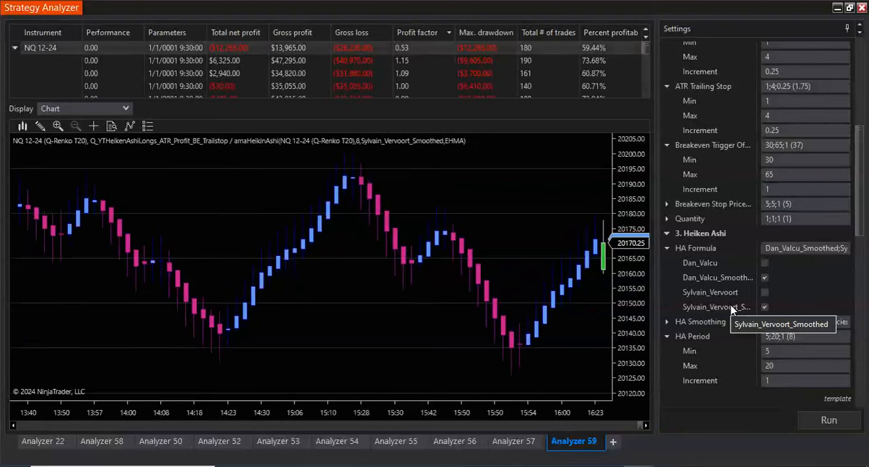
# - Change the data series type to Minute with a value of 5 and run the optimization again
pyautogui.scroll(10, 441, 231)
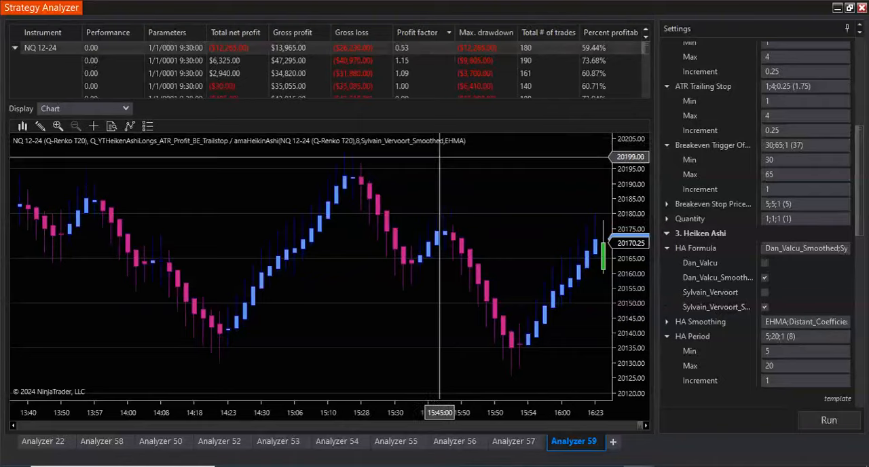
pyautogui.scroll(5, 473, 207)
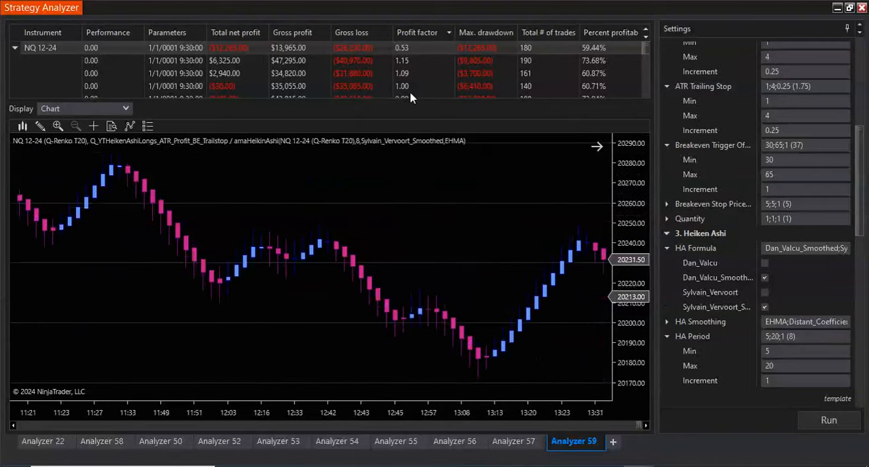
pyautogui.scroll(-5, 436, 76)
pyautogui.scroll(-3, 437, 76)
pyautogui.scroll(10, 438, 76)
pyautogui.scroll(-8, 686, 211)
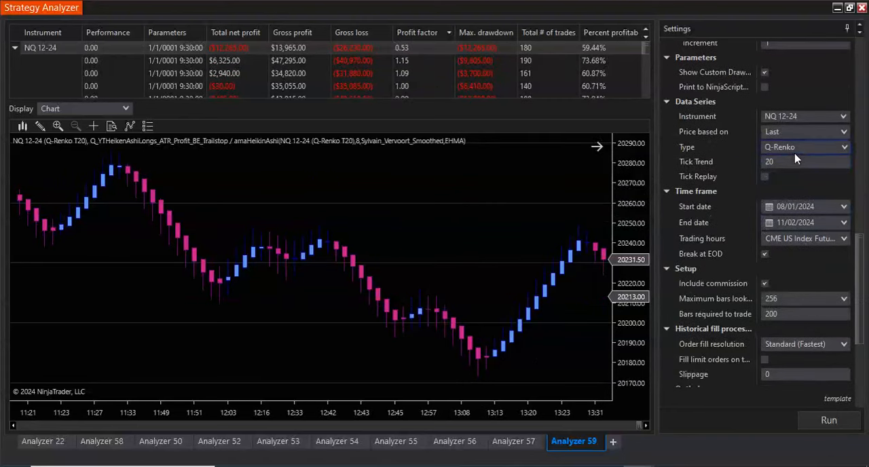
pyautogui.click(794, 152)
pyautogui.click(794, 152)
pyautogui.click(793, 161)
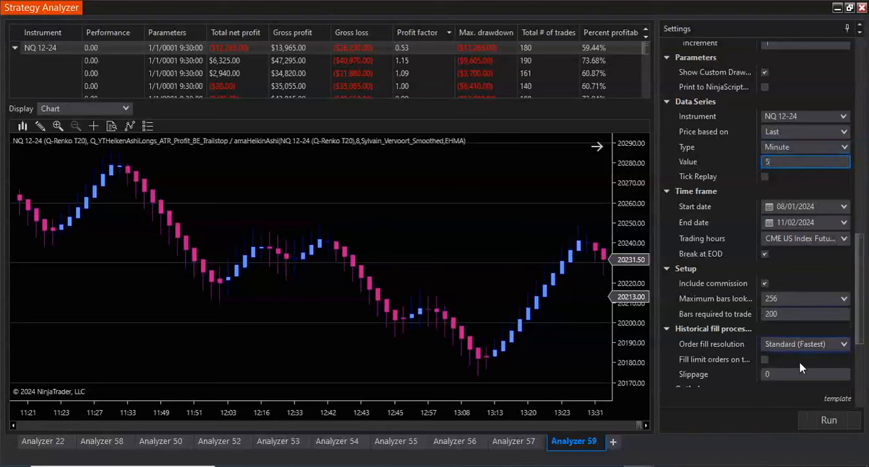
pyautogui.click(823, 423)
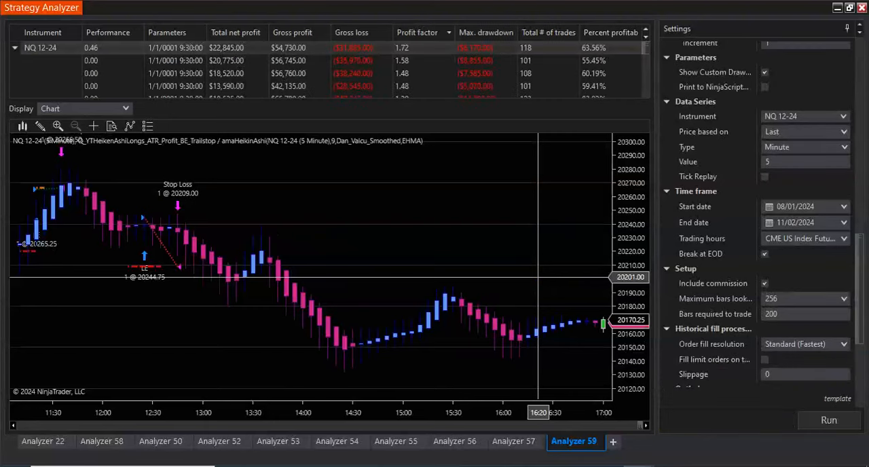
# - Examine the top 5-minute result's long entries, breakeven stops and stop loss exits on the chart
pyautogui.scroll(10, 538, 276)
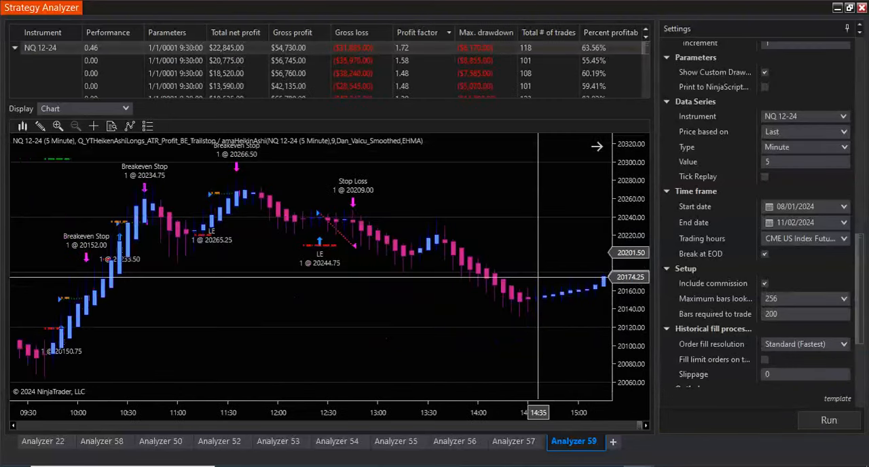
pyautogui.scroll(10, 538, 276)
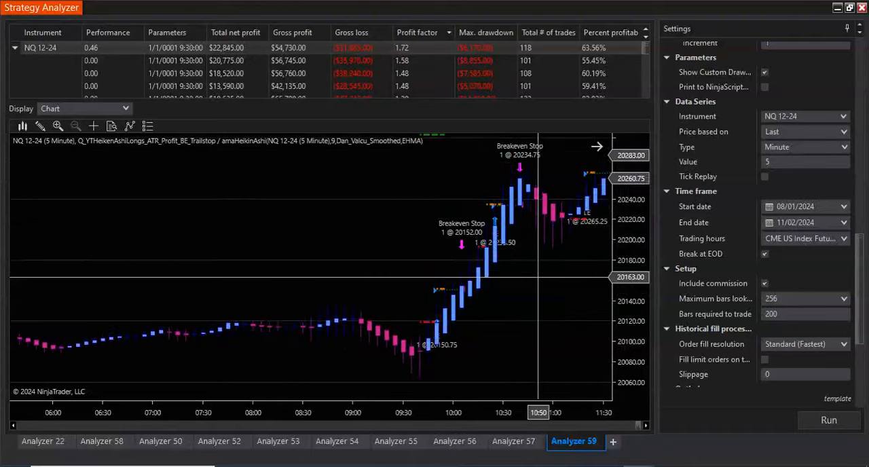
pyautogui.scroll(15, 538, 277)
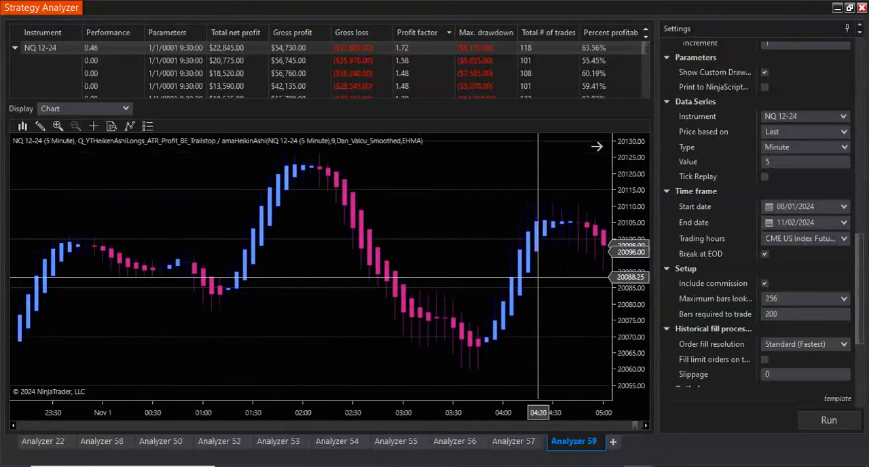
pyautogui.scroll(15, 538, 276)
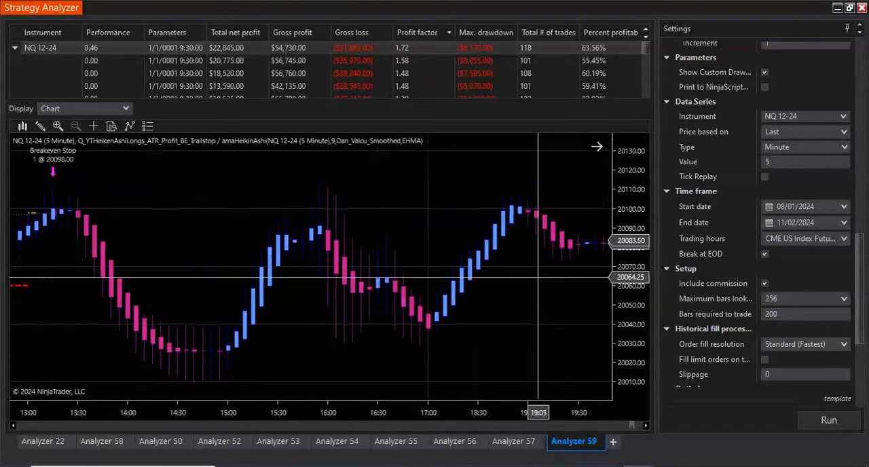
pyautogui.scroll(-6, 539, 276)
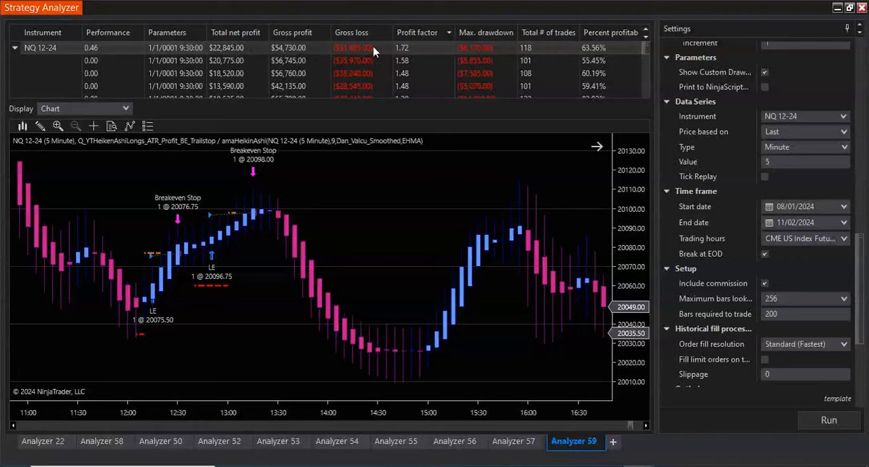
# - Switch the results display to Analysis and examine the daily figures and the cumulative net profit graph
pyautogui.click(126, 109)
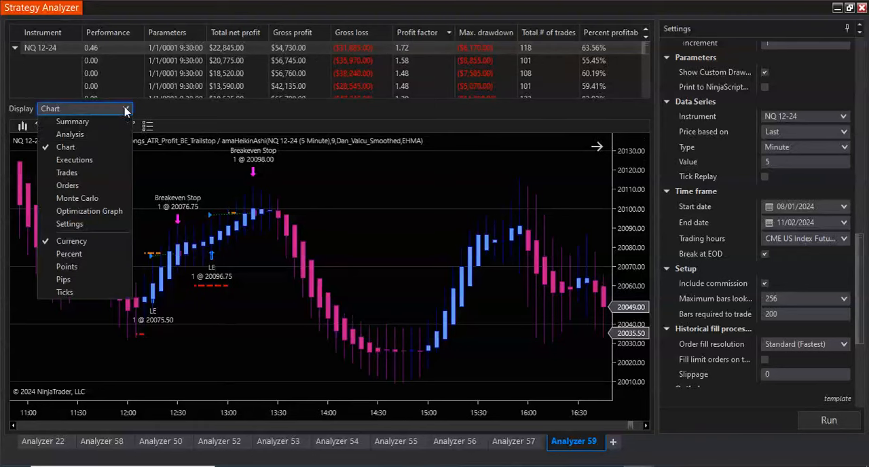
pyautogui.click(116, 135)
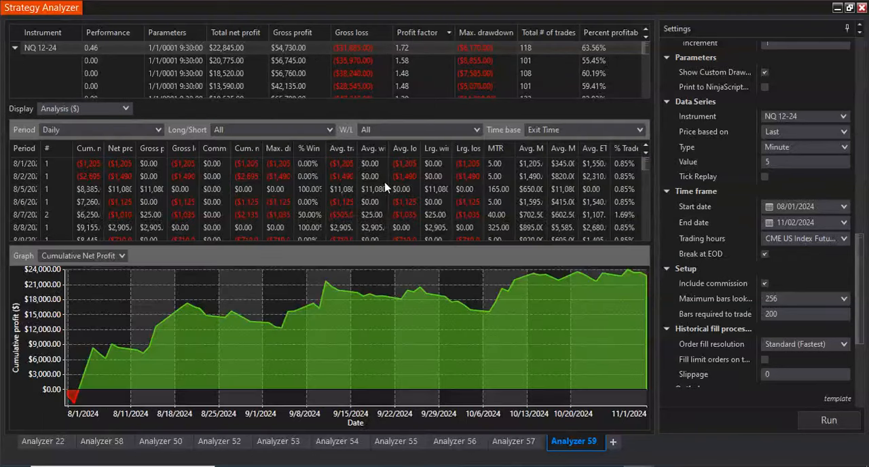
pyautogui.scroll(-3, 468, 188)
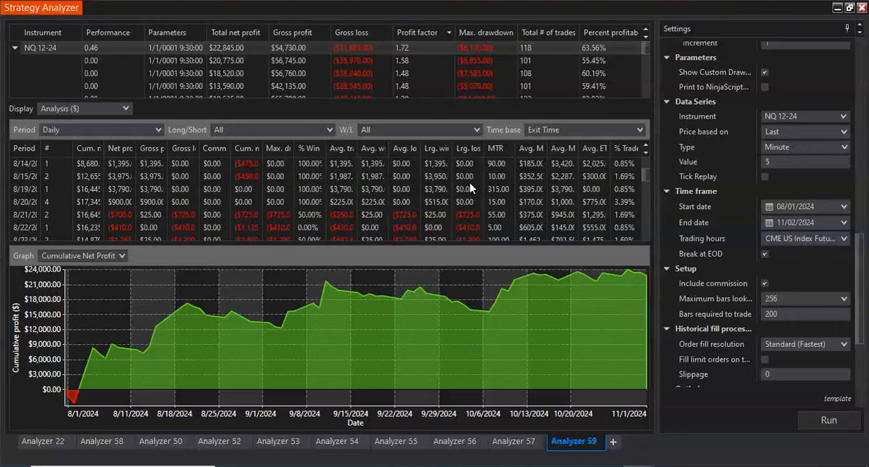
pyautogui.scroll(-3, 471, 188)
pyautogui.scroll(-6, 471, 188)
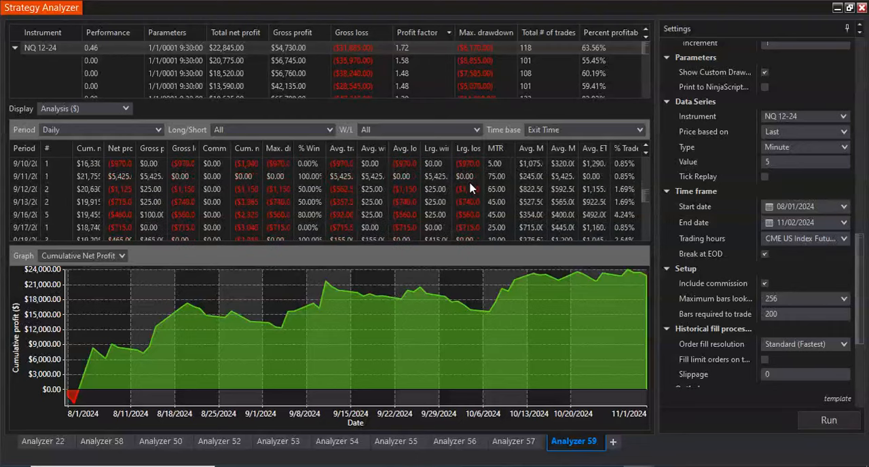
pyautogui.scroll(-6, 471, 188)
pyautogui.scroll(10, 470, 188)
pyautogui.scroll(7, 470, 188)
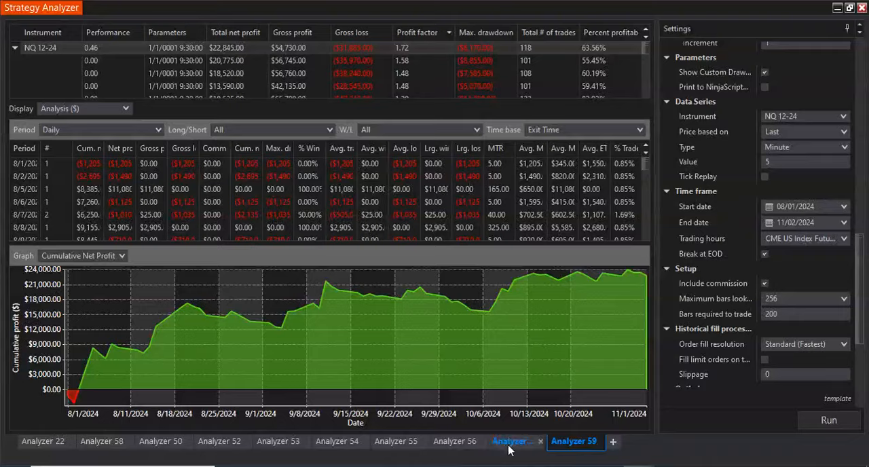
# - Switch to Quagensia and trace the algo from the long entry condition back to the HA indicator variable
pyautogui.click(482, 465)
pyautogui.scroll(2, 686, 246)
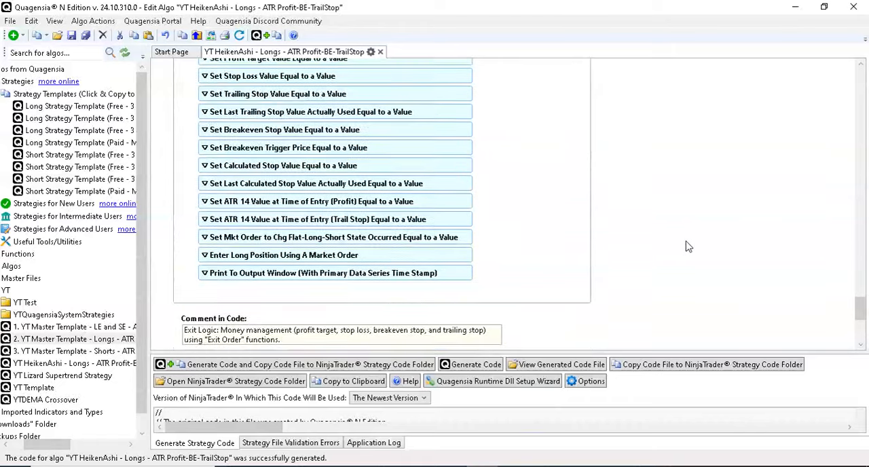
pyautogui.scroll(4, 688, 251)
pyautogui.scroll(-3, 688, 256)
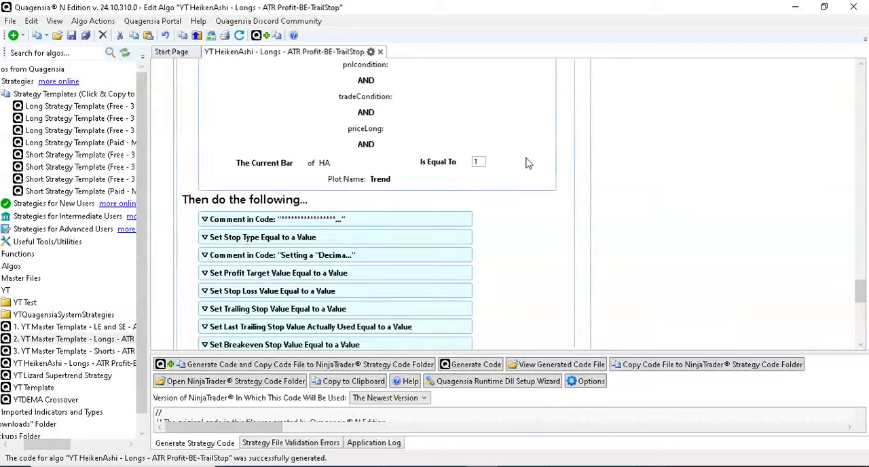
pyautogui.scroll(10, 528, 166)
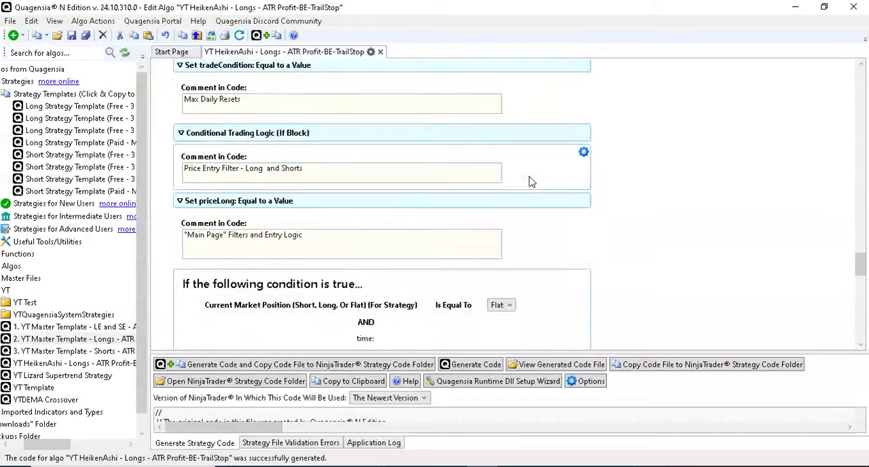
pyautogui.scroll(10, 640, 170)
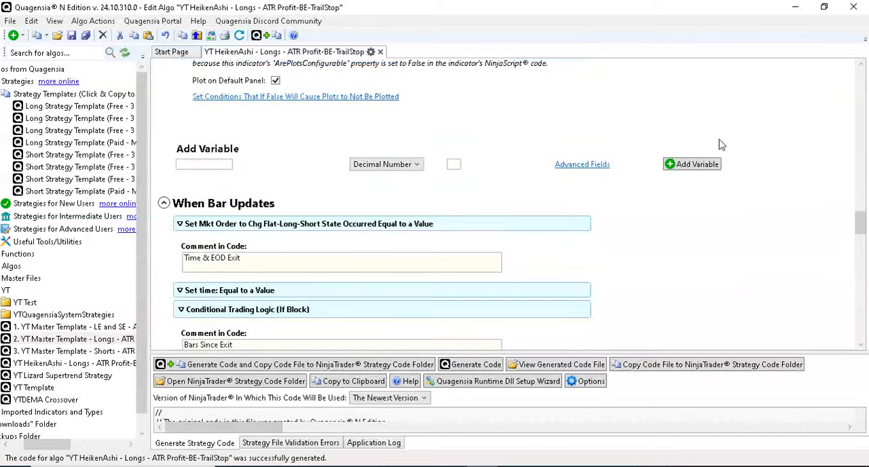
pyautogui.scroll(5, 747, 156)
pyautogui.scroll(-10, 780, 162)
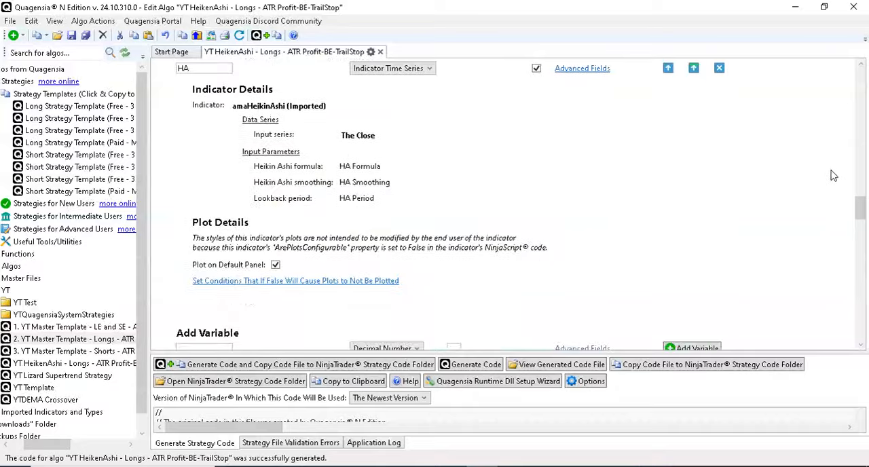
# - Compare the HA indicator's input series and parameters with the Trend plot entry condition, and return to the Strategy Analyzer
pyautogui.scroll(10, 836, 183)
pyautogui.scroll(-3, 839, 184)
pyautogui.scroll(-12, 839, 183)
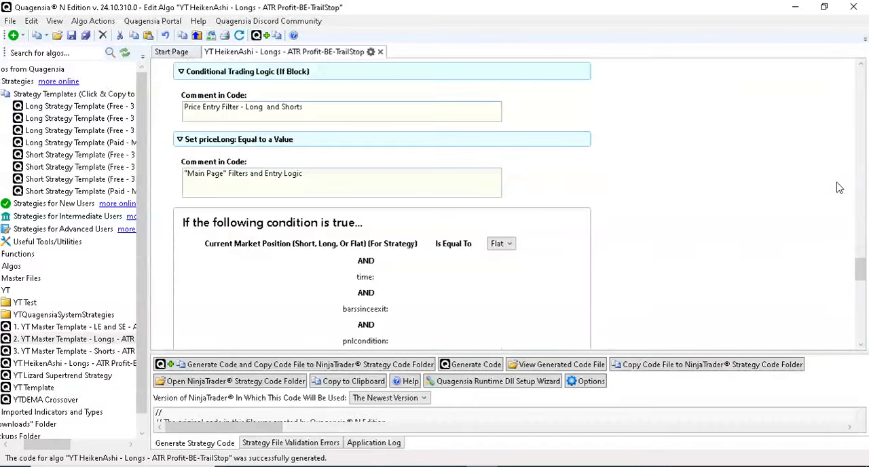
pyautogui.scroll(-10, 838, 188)
pyautogui.scroll(20, 838, 187)
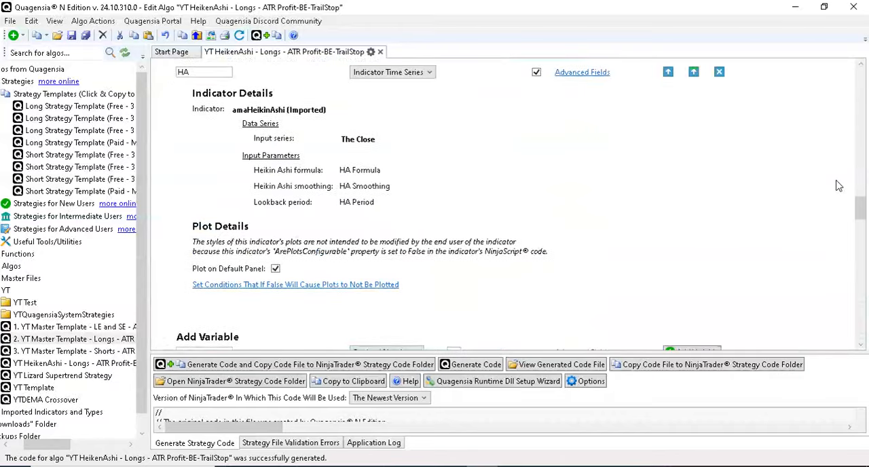
pyautogui.scroll(1, 839, 186)
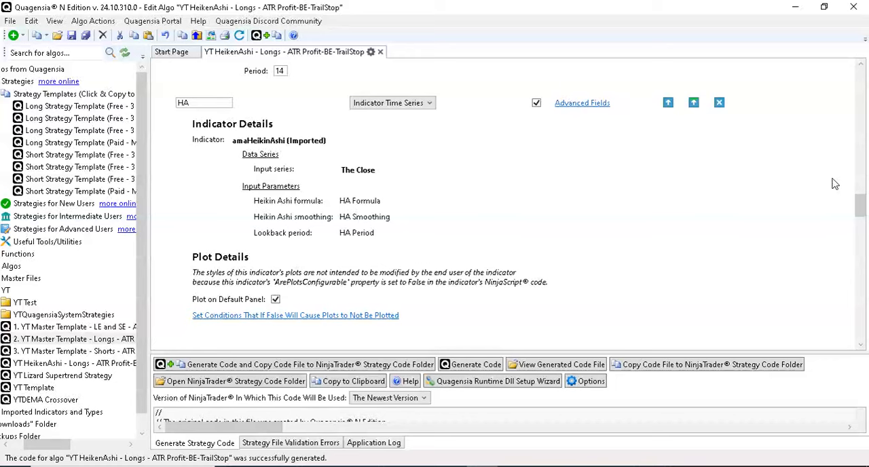
pyautogui.moveTo(859, 205); pyautogui.dragTo(860, 231)
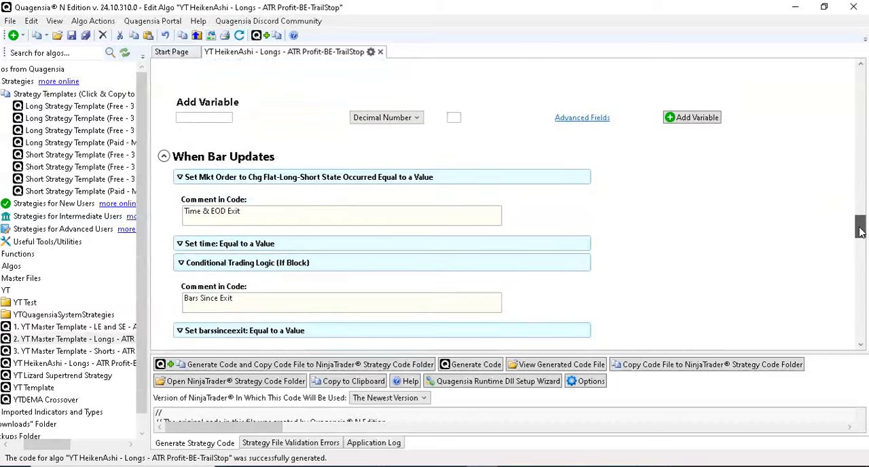
pyautogui.moveTo(859, 232); pyautogui.dragTo(860, 291)
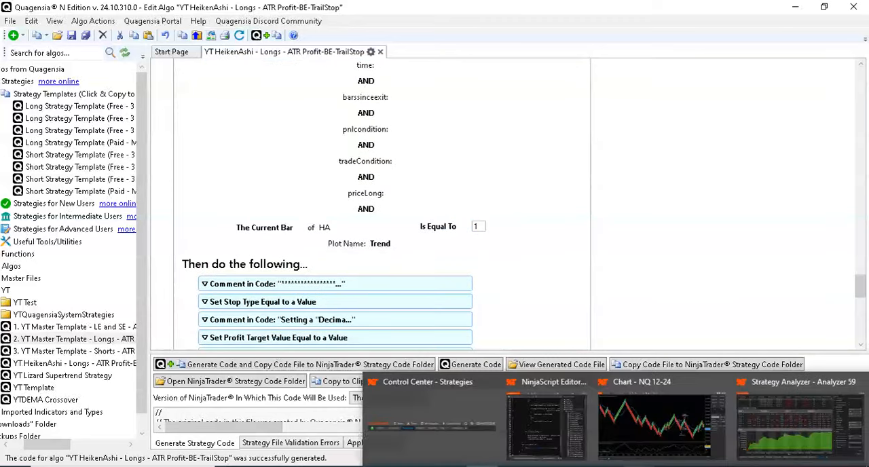
pyautogui.click(815, 446)
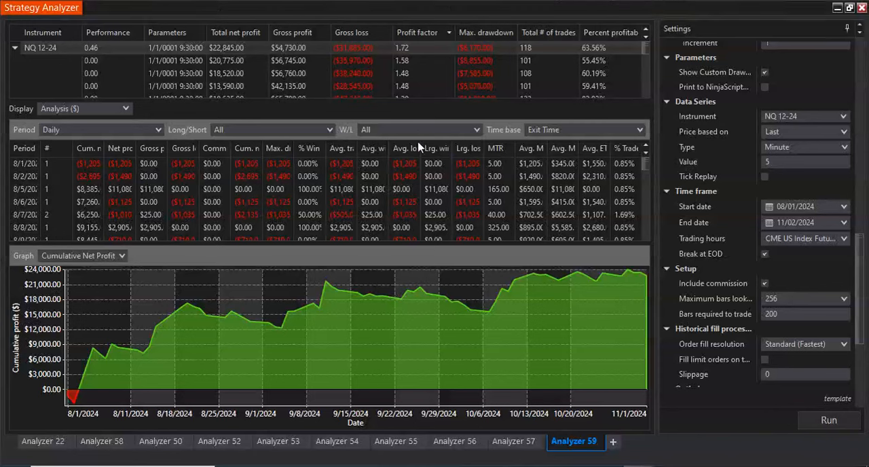
# - Open the top NQ 12-24 optimization result as its own backtest in a new Strategy Analyzer tab
pyautogui.scroll(-1, 439, 85)
pyautogui.scroll(1, 439, 86)
pyautogui.click(794, 161)
pyautogui.rightClick(314, 46)
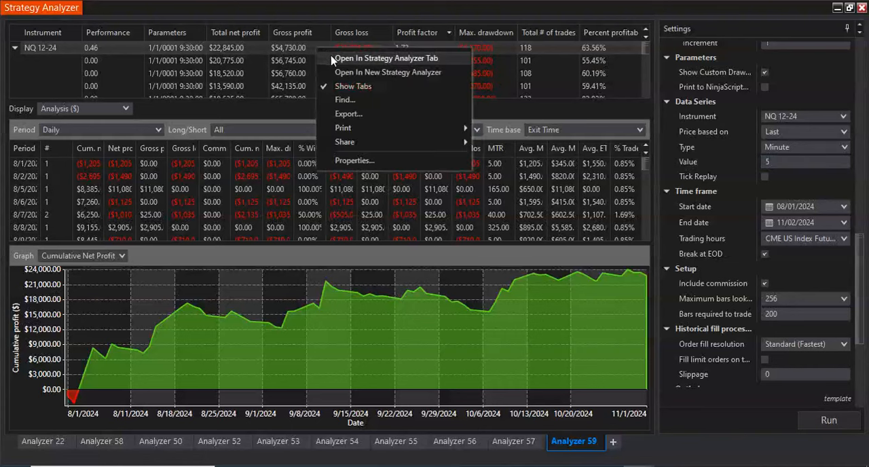
pyautogui.click(330, 57)
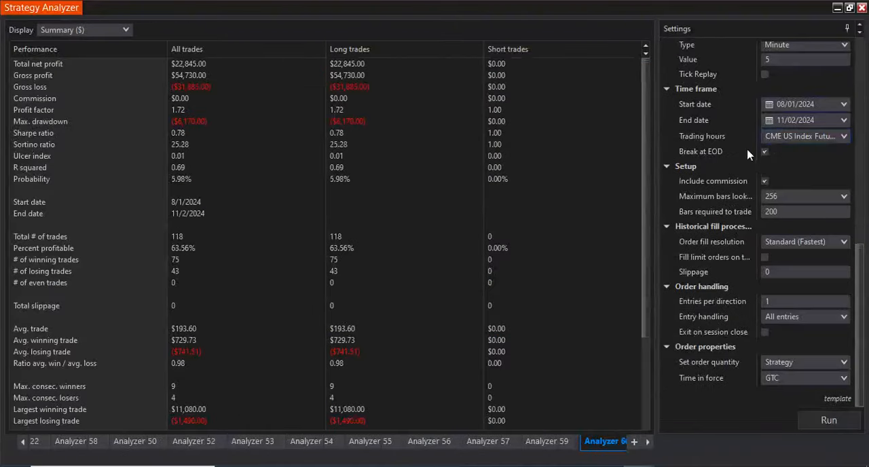
# - Set the data series value to 15 minutes, run the backtest, and close its tab after reviewing the summary
pyautogui.scroll(3, 780, 132)
pyautogui.click(776, 183)
pyautogui.write('15')
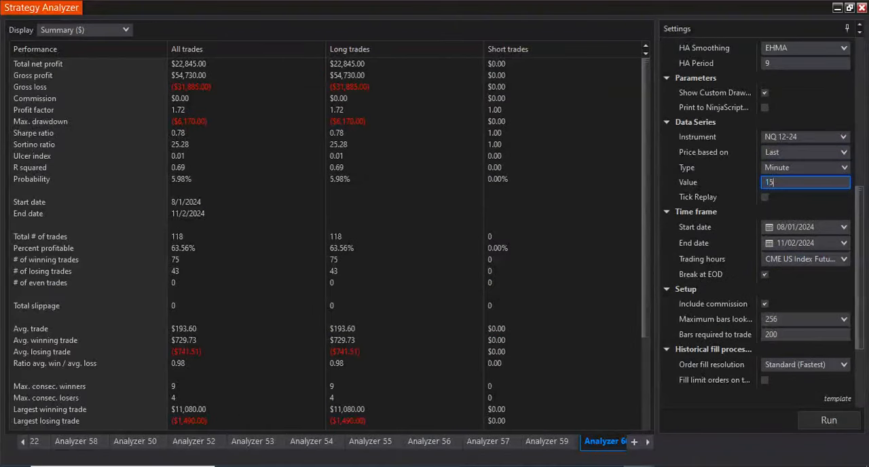
pyautogui.click(813, 422)
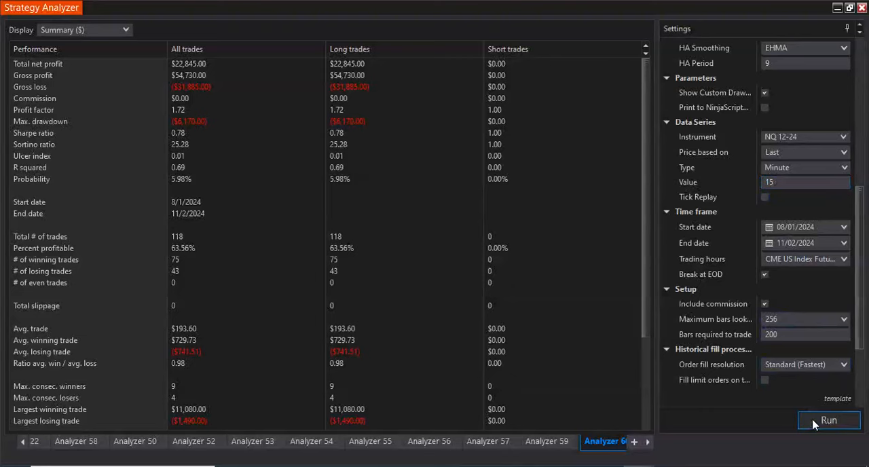
pyautogui.click(814, 422)
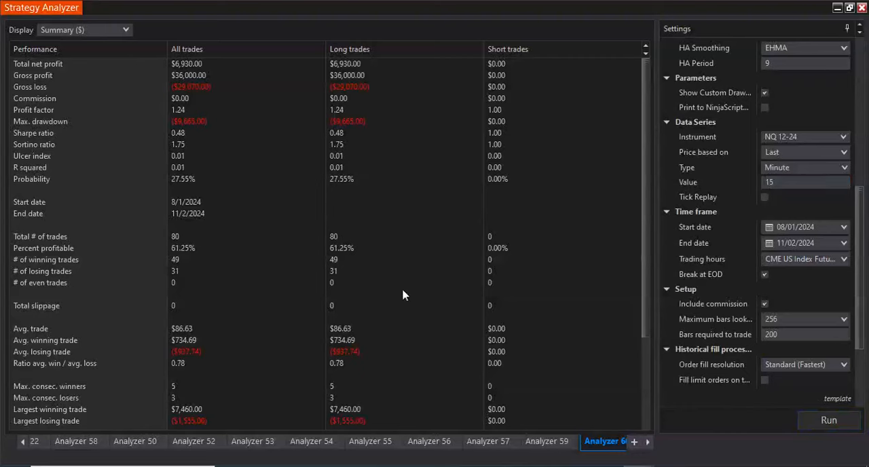
pyautogui.click(646, 445)
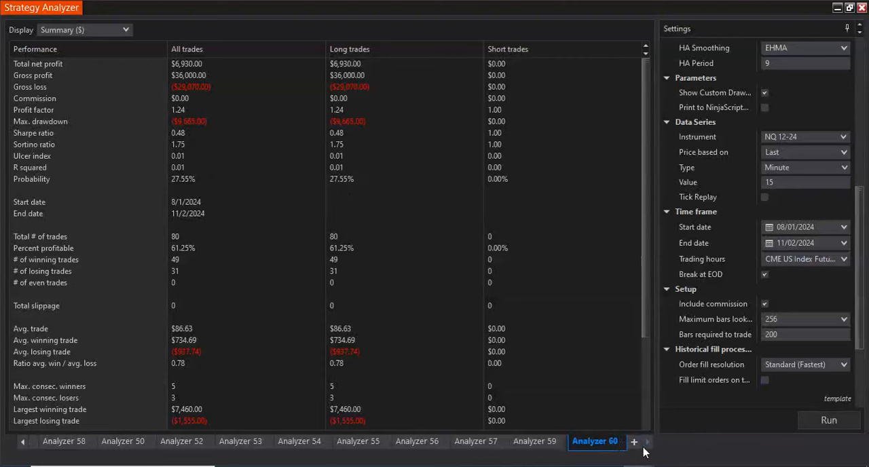
pyautogui.click(619, 442)
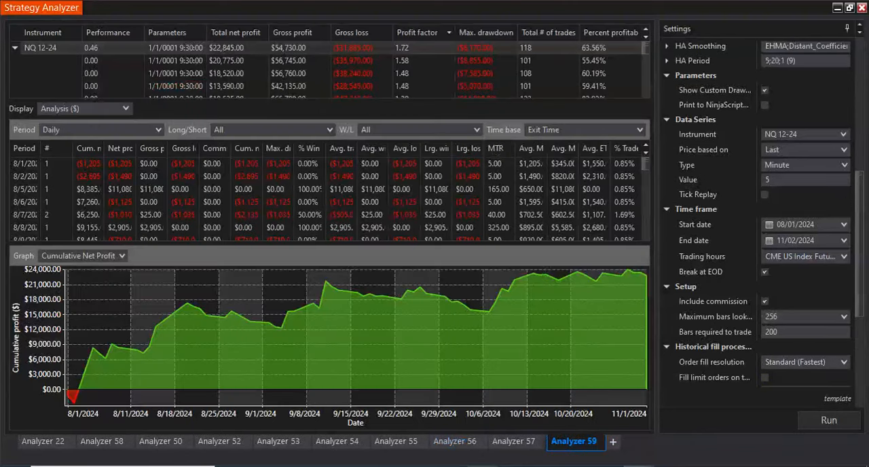
# - Switch to Quagensia and examine the HA indicator variable's input series, input parameters and plot details
pyautogui.click(484, 466)
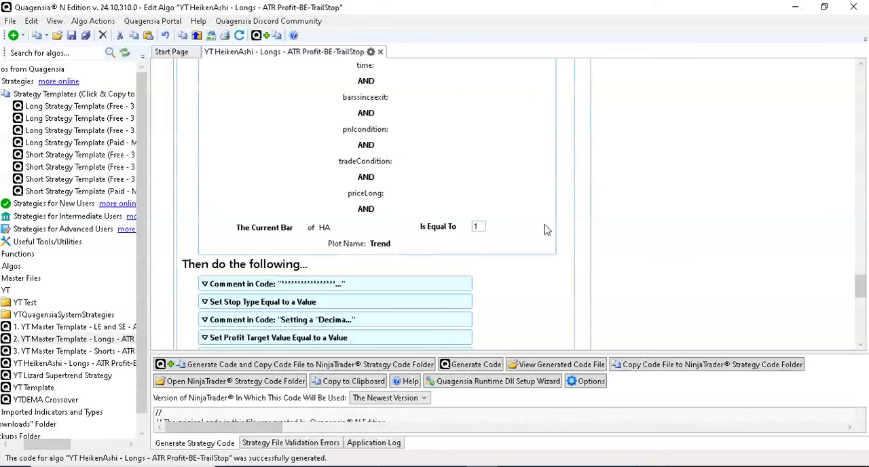
pyautogui.scroll(3, 706, 211)
pyautogui.scroll(10, 727, 217)
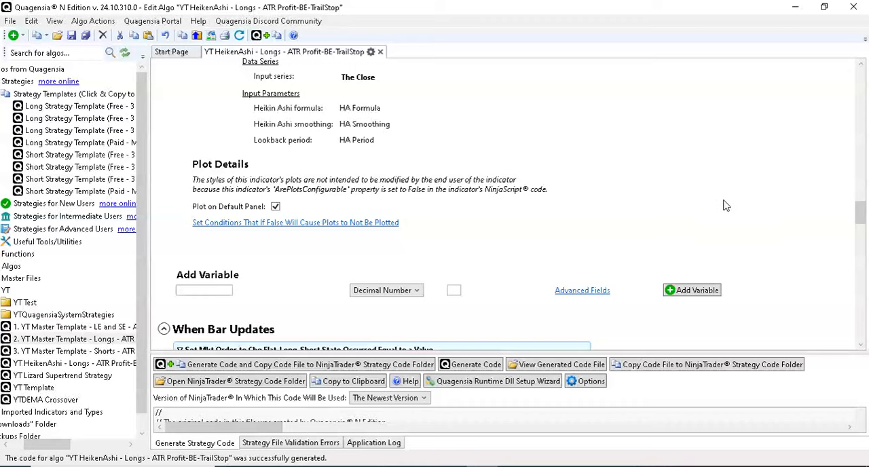
pyautogui.scroll(-3, 794, 219)
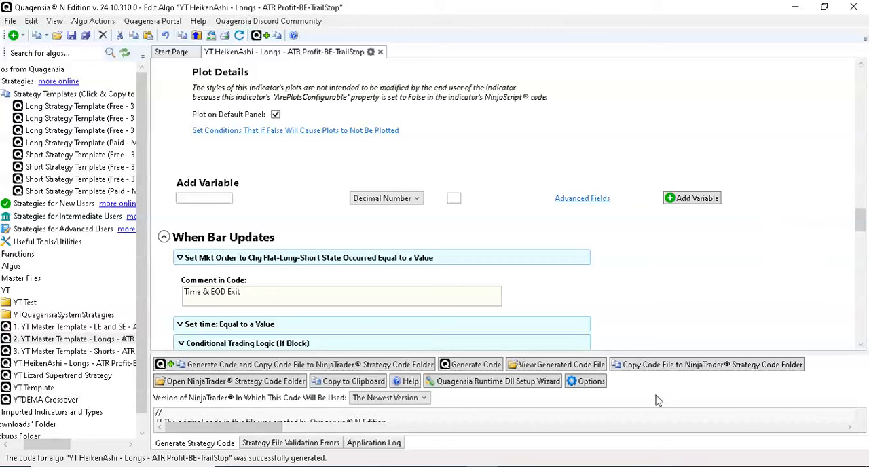
pyautogui.click(388, 466)
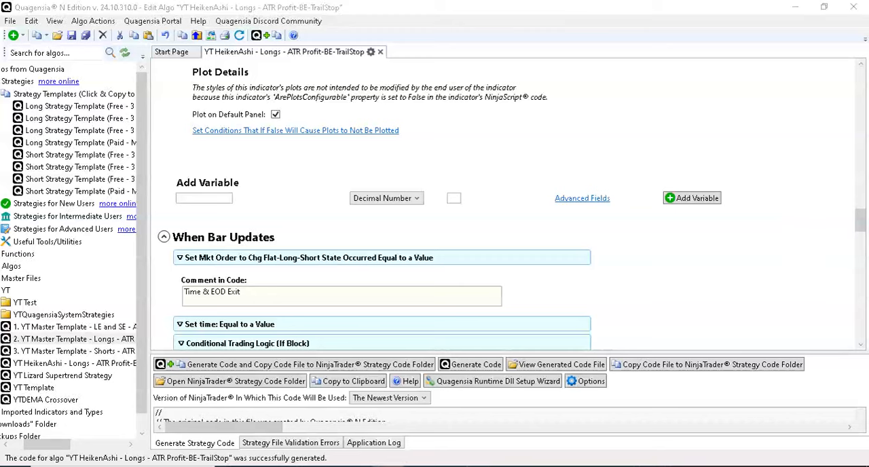